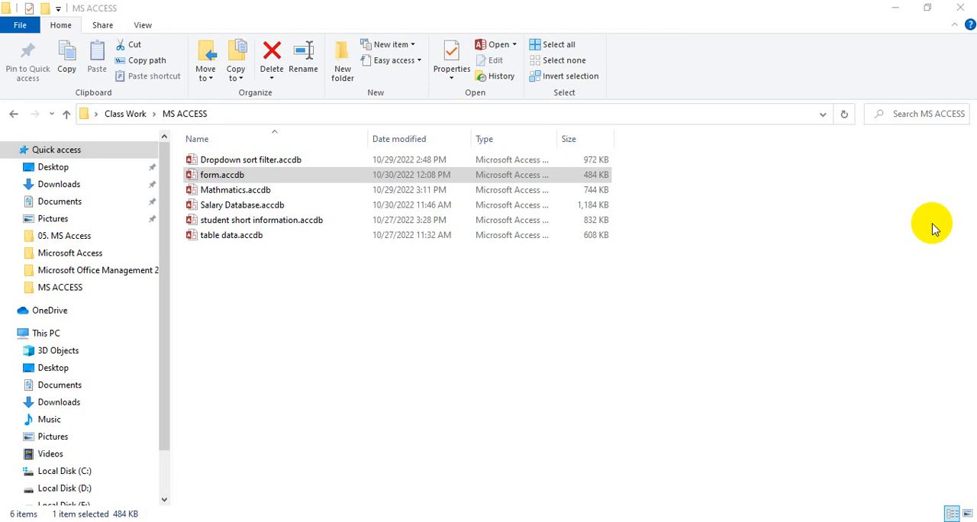
Step: Open the form.accdb database from the MS ACCESS folder and dismiss its security warning
click(257, 177)
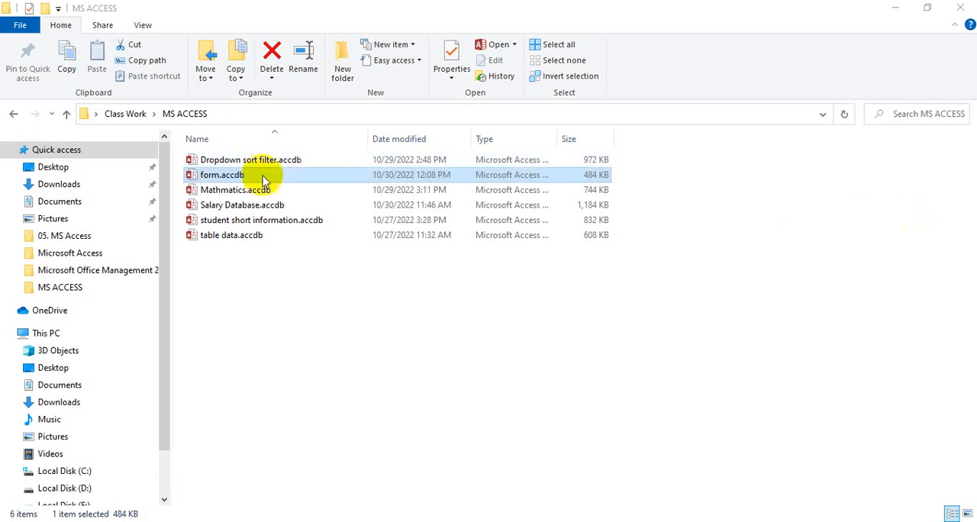
double_click(225, 177)
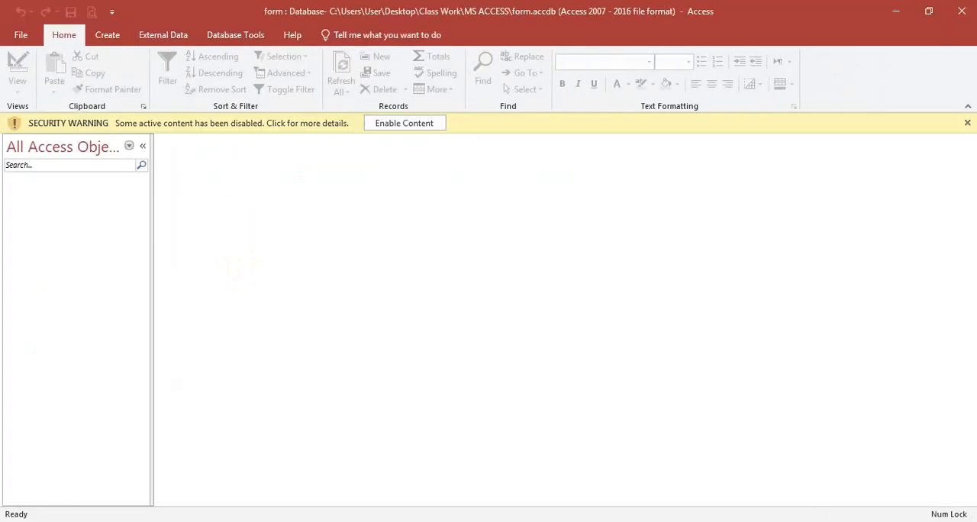
click(967, 122)
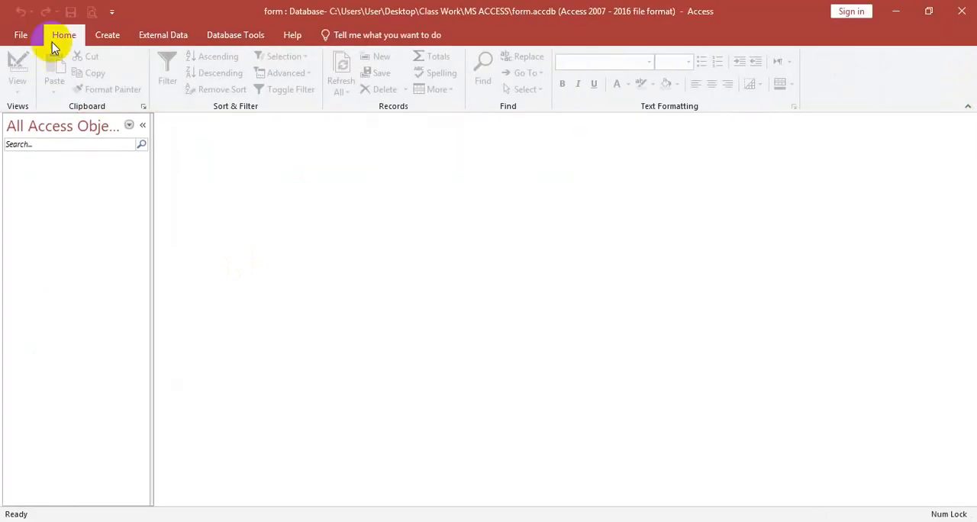
Step: Start a new table in Design view with a Serial No field of data type AutoNumber
click(111, 40)
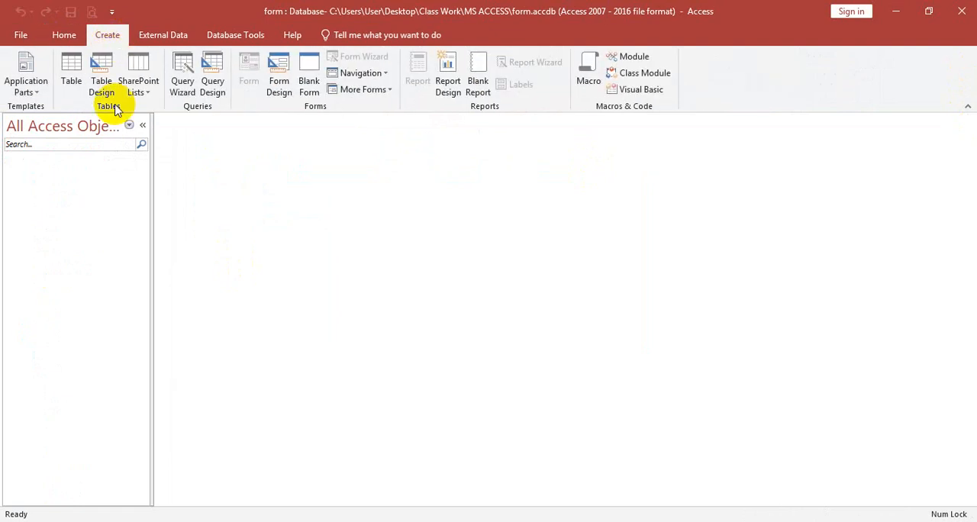
click(99, 81)
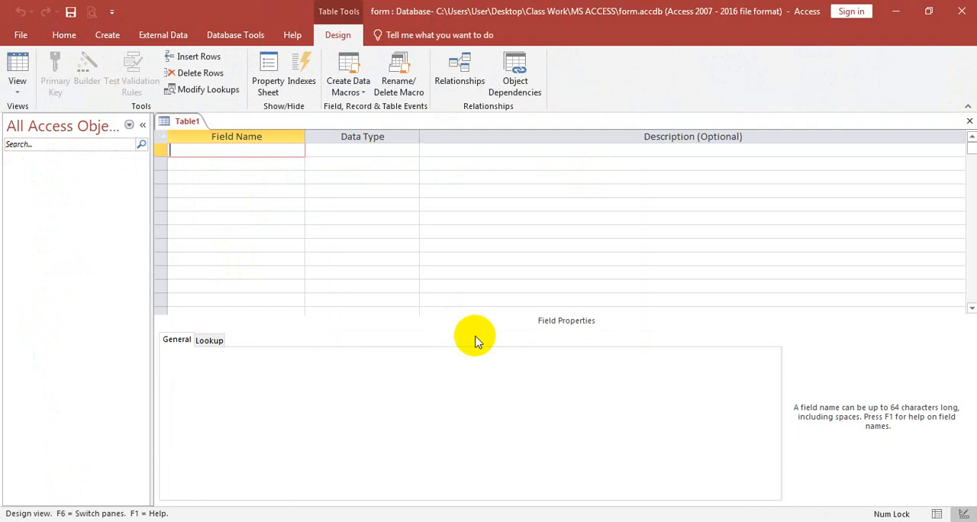
text(Se)
key(BackSpace)
text(eroa)
key(BackSpace)
key(BackSpace)
text(ial No)
key(Tab)
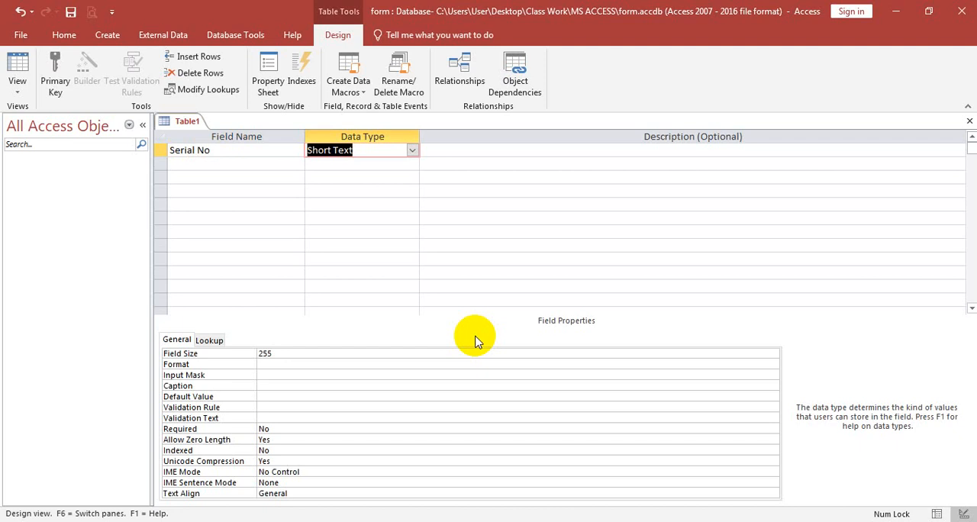
text(a)
key(Tab)
key(Tab)
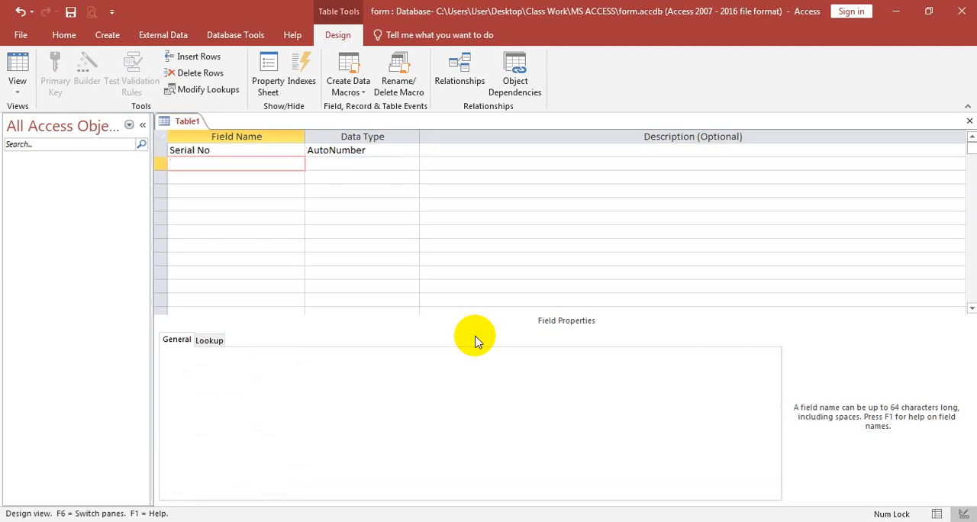
Step: Add a Student's Name field with the data type Large Number
text(Student's Name)
key(Tab)
text(l)
key(Tab)
key(Tab)
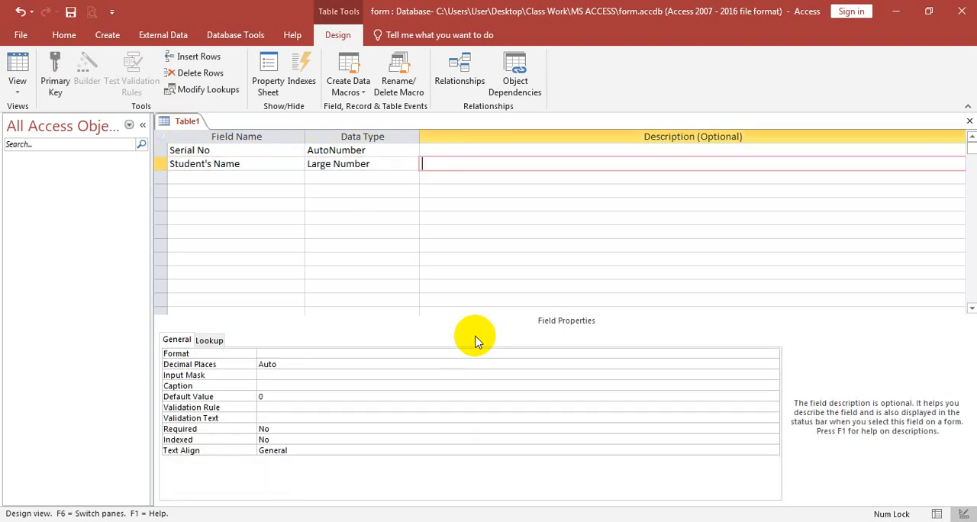
Step: Add a Father's Name field with the data type Large Number
text(Fathe)
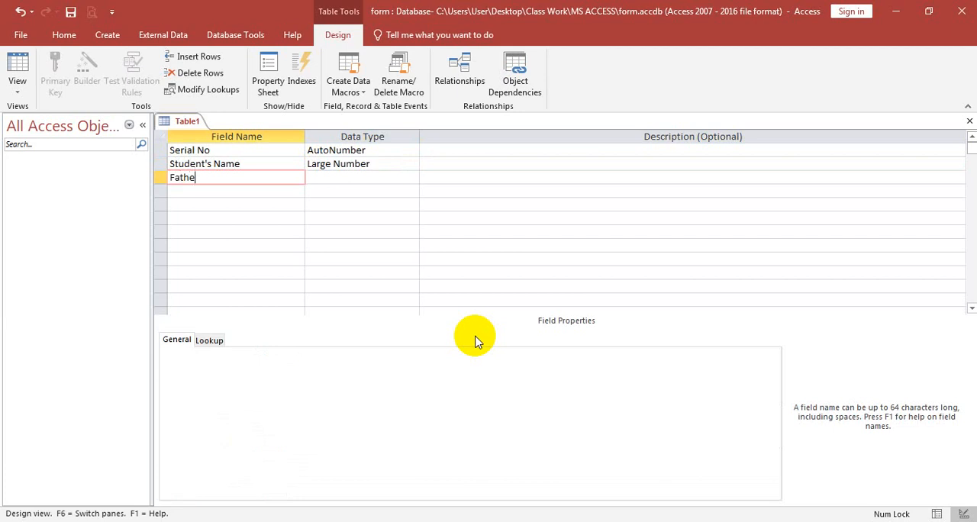
text(r's Name)
key(Tab)
text(l)
key(Tab)
key(Tab)
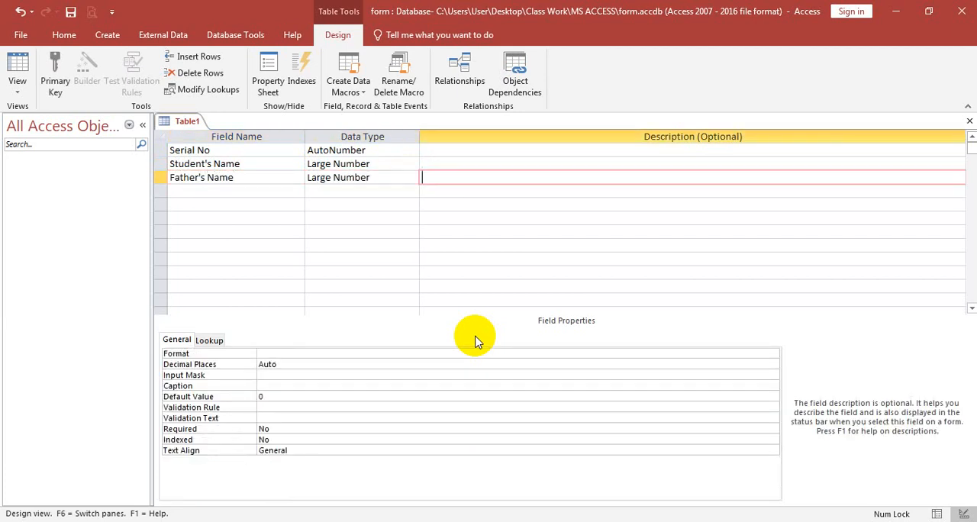
Step: Add a Mother's Name field with the data type Large Number
text(Mother)
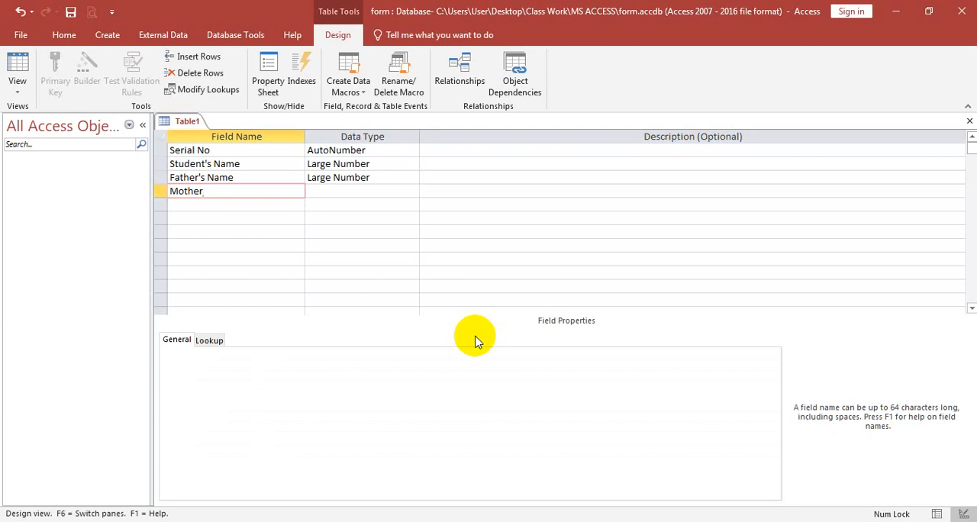
text('s Name)
key(Tab)
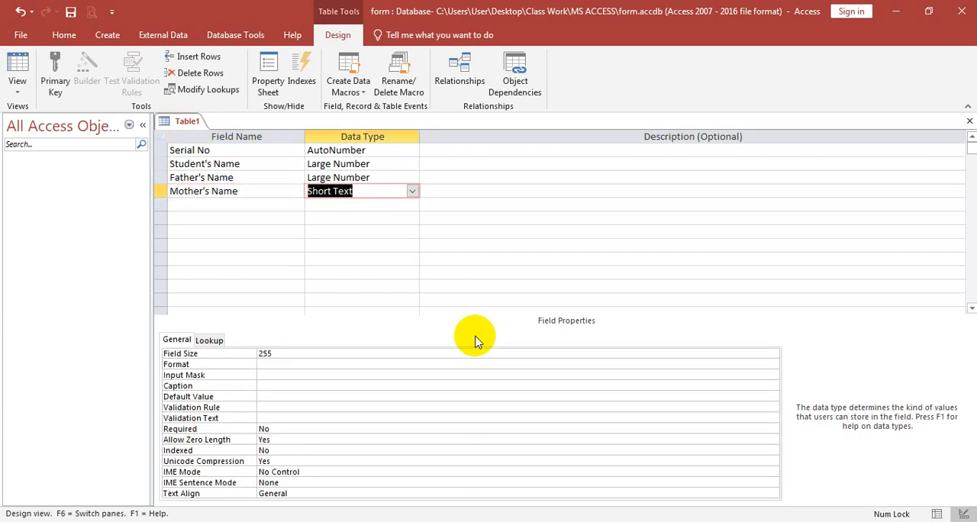
text(la)
key(Tab)
key(Tab)
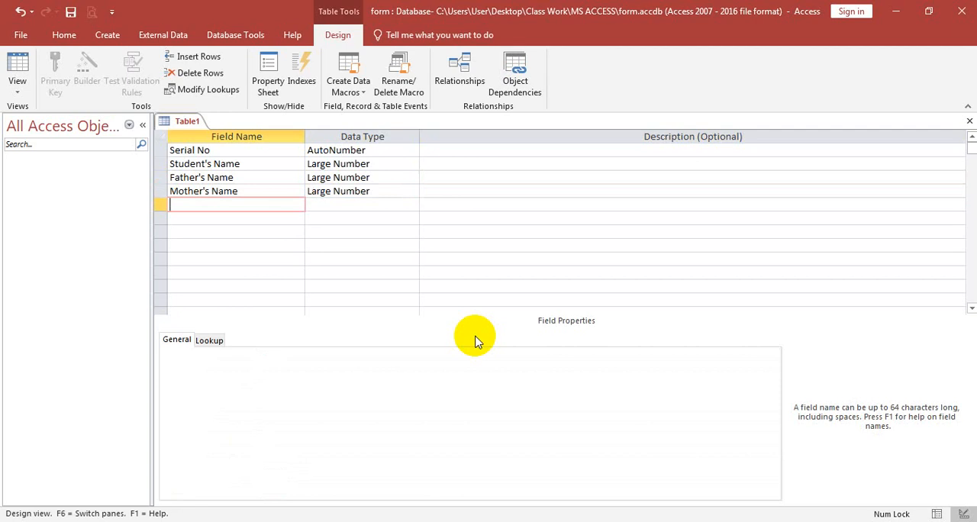
Step: Add a Date of Birth field with the data type Date/Time
text(Date of Birth)
key(Tab)
text(da)
key(Tab)
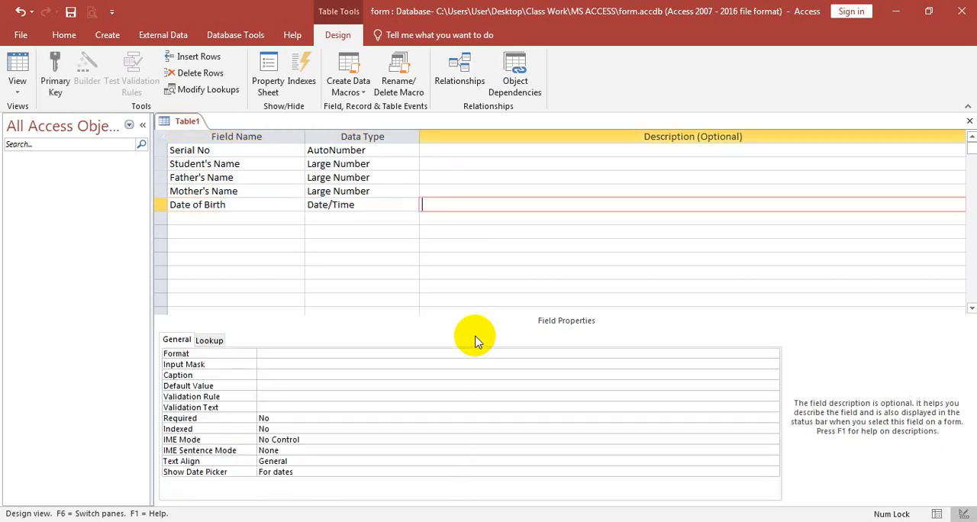
key(Tab)
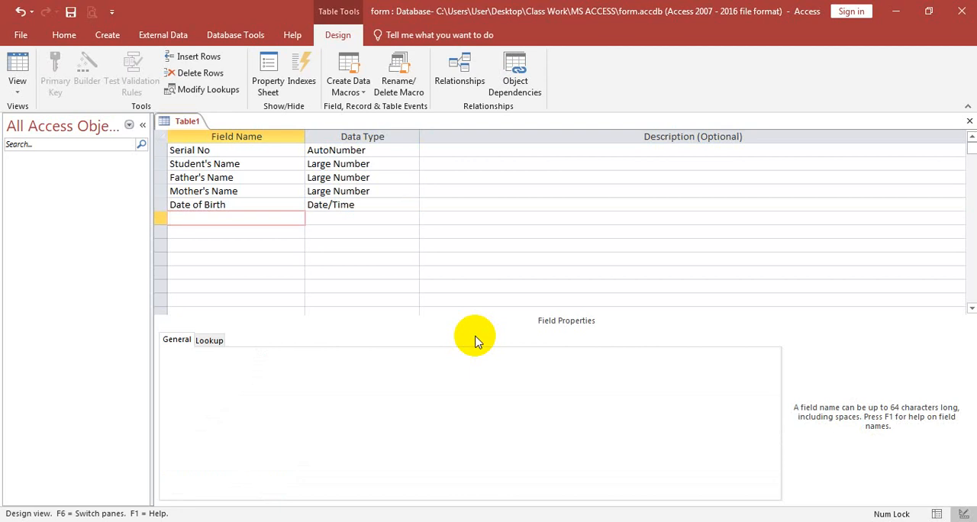
Step: Add a field named Gender below Date of Birth
text(Gender)
key(Tab)
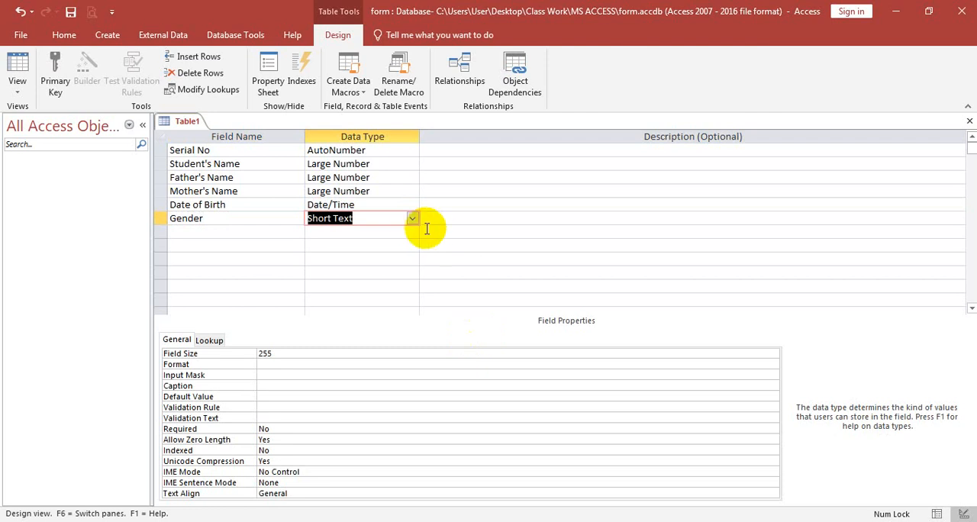
Step: Use the Lookup Wizard on the Gender field with a self-typed value list of Male, Female and Others
click(411, 219)
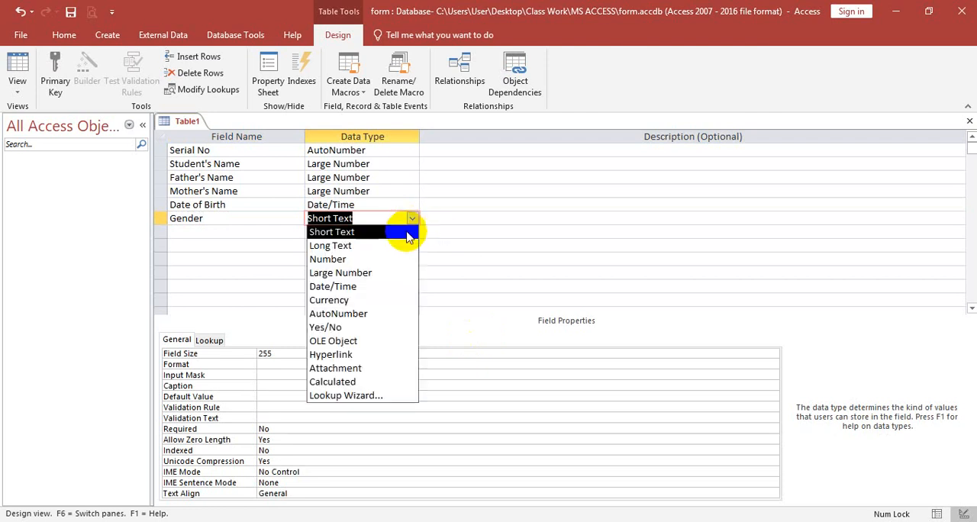
click(340, 397)
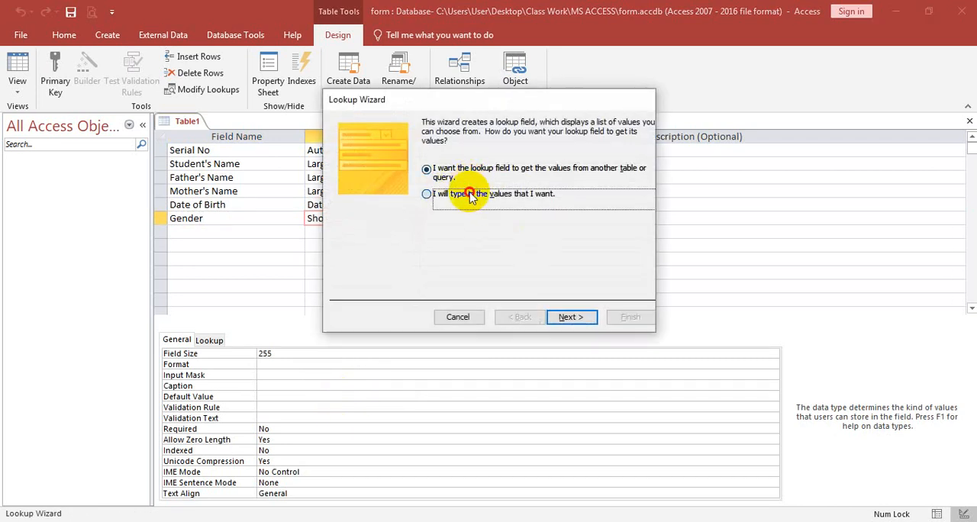
click(472, 195)
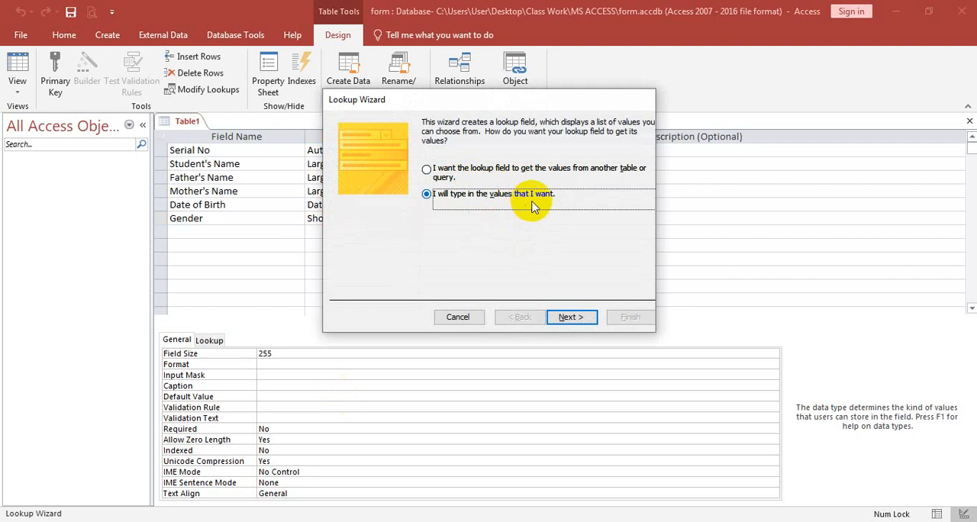
click(568, 317)
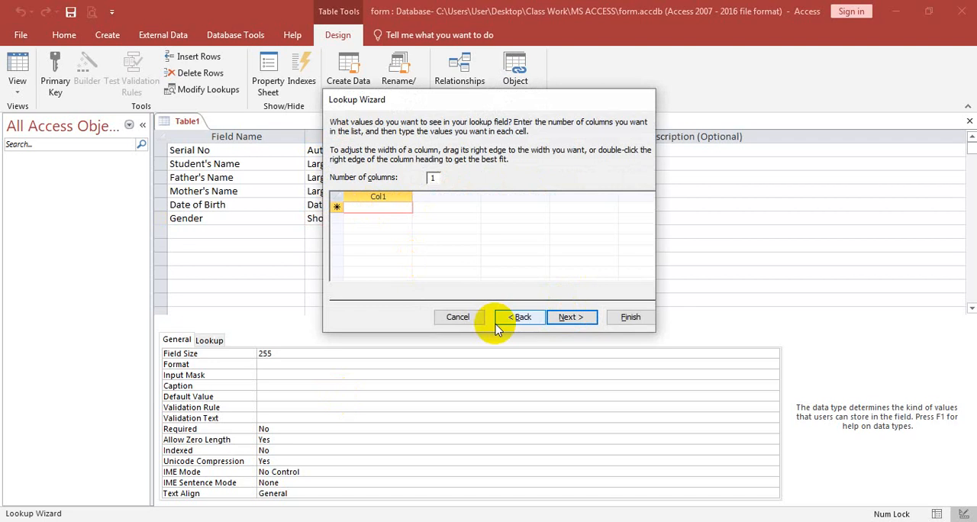
text(Male)
key(Tab)
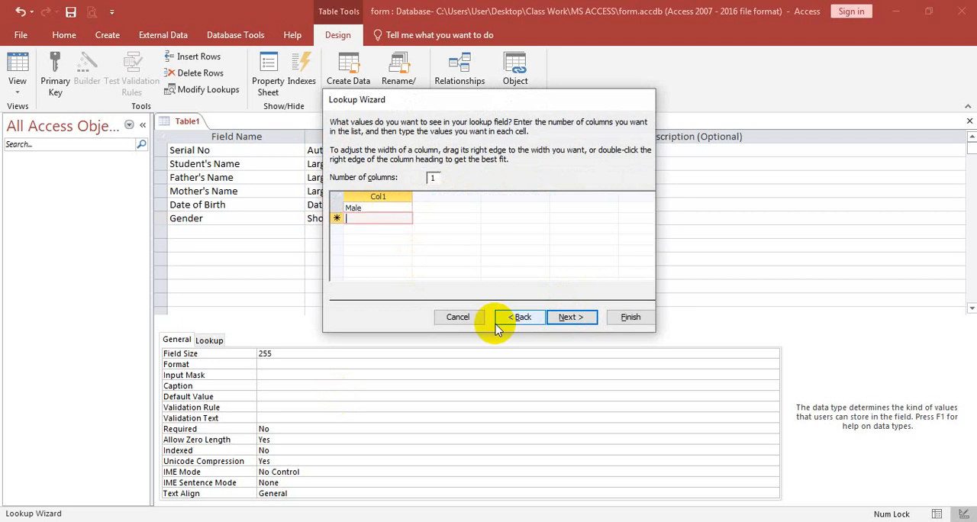
text(Female)
key(Tab)
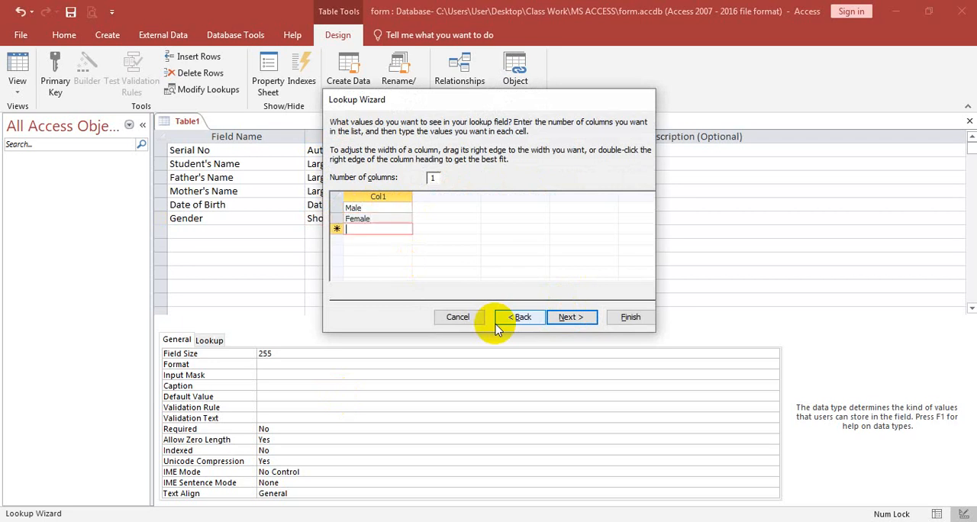
text(Others)
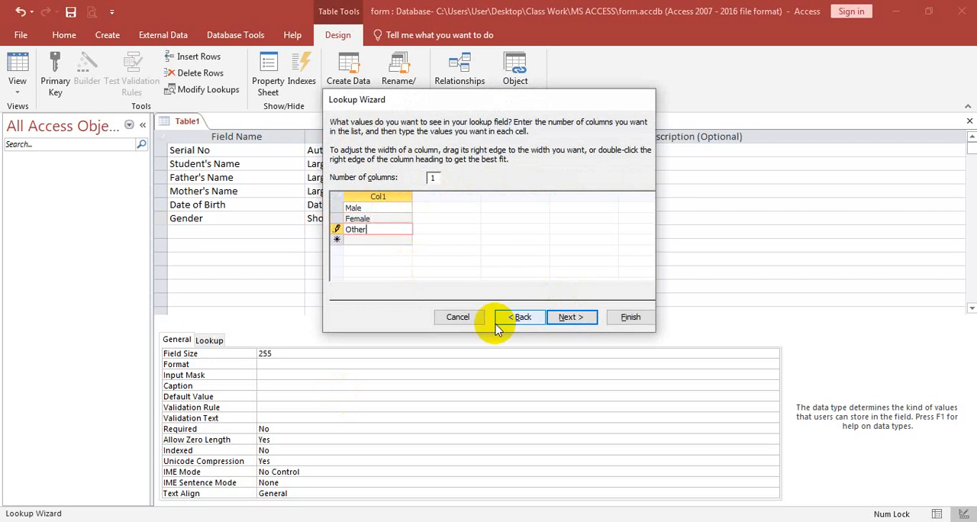
Step: Complete the Gender lookup, keeping its label and choosing the option to allow multiple values
click(580, 323)
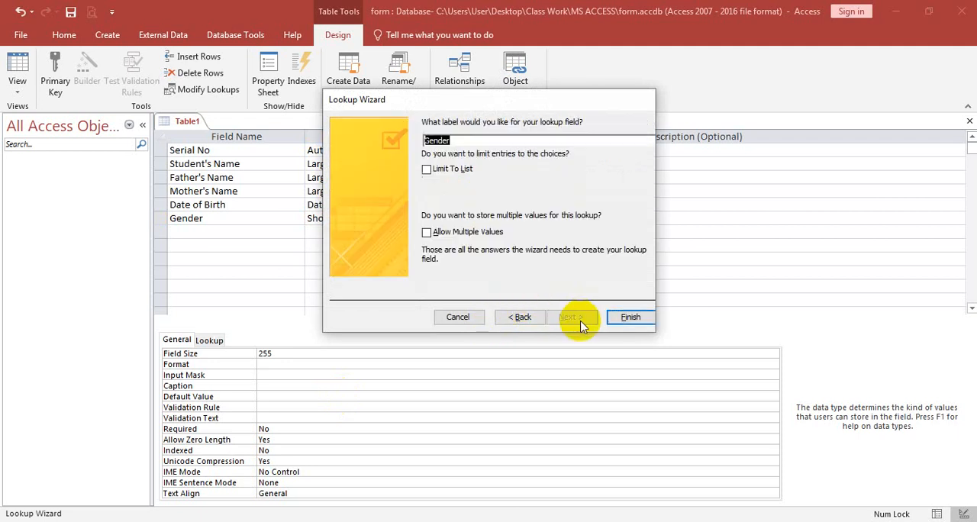
click(451, 232)
click(618, 318)
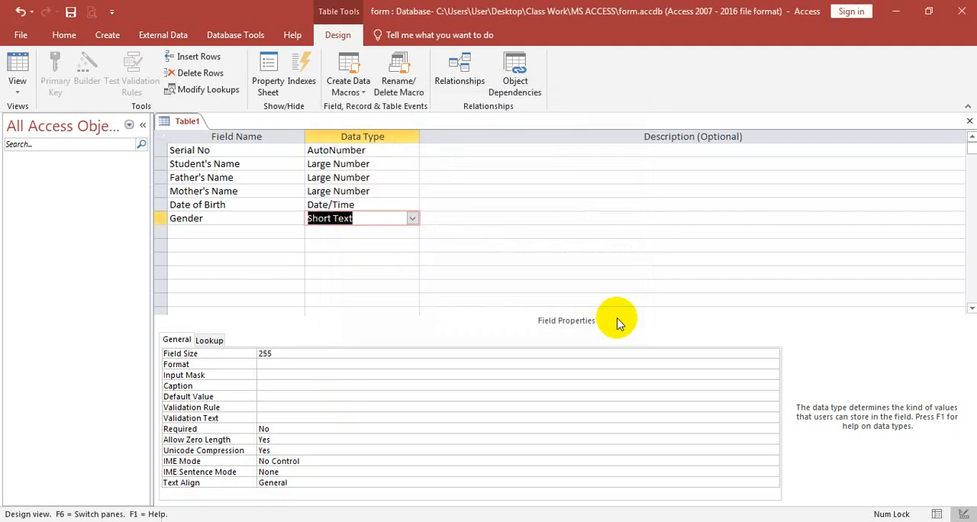
Step: Change the data type of the Mother's Name, Father's Name and Student's Name fields to Long Text
click(385, 191)
click(412, 190)
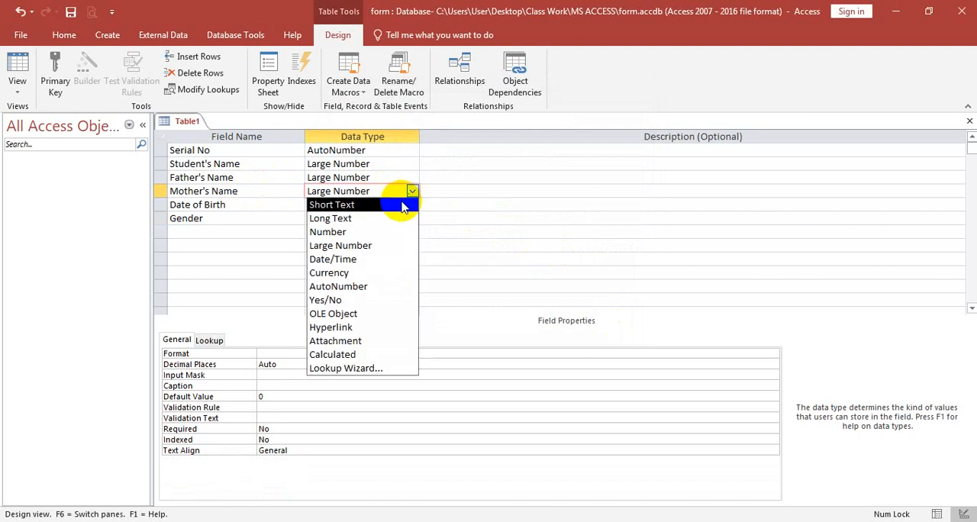
click(330, 218)
click(405, 177)
click(412, 177)
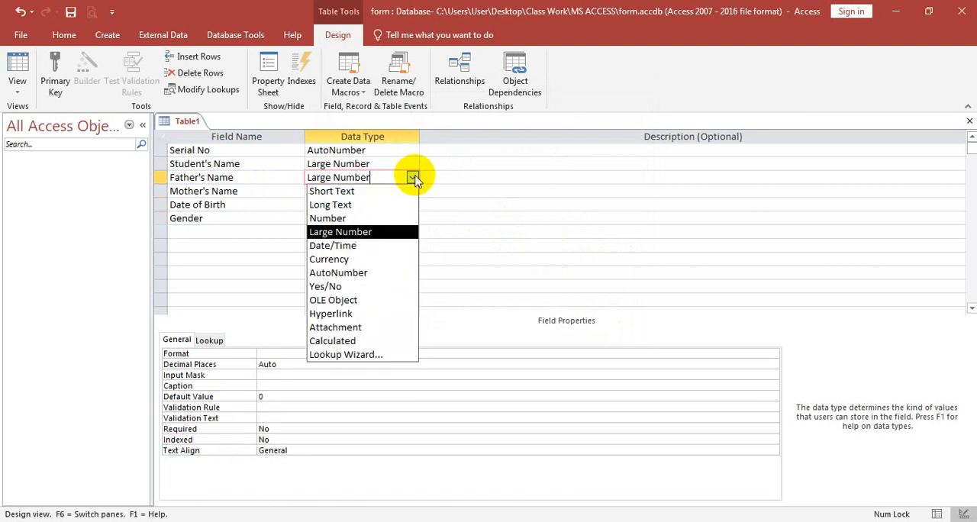
click(331, 205)
click(363, 163)
click(412, 165)
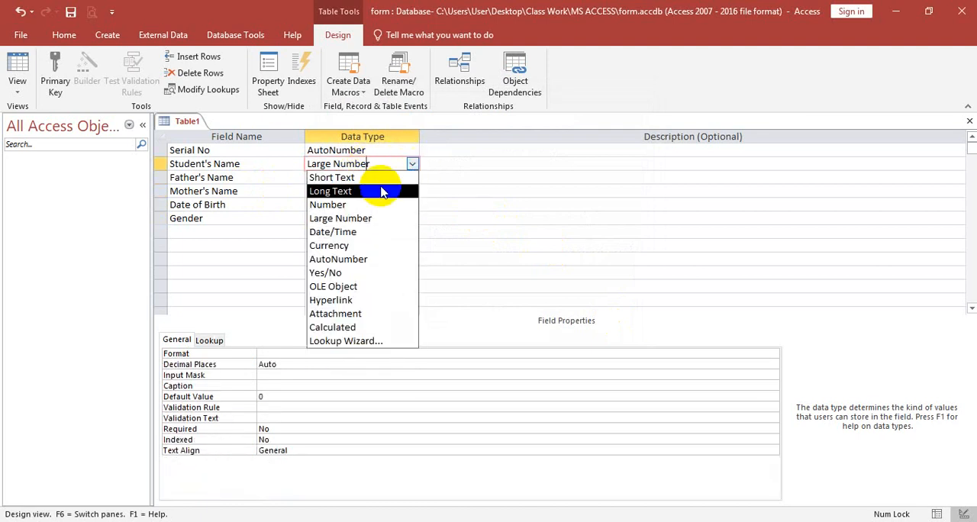
click(373, 190)
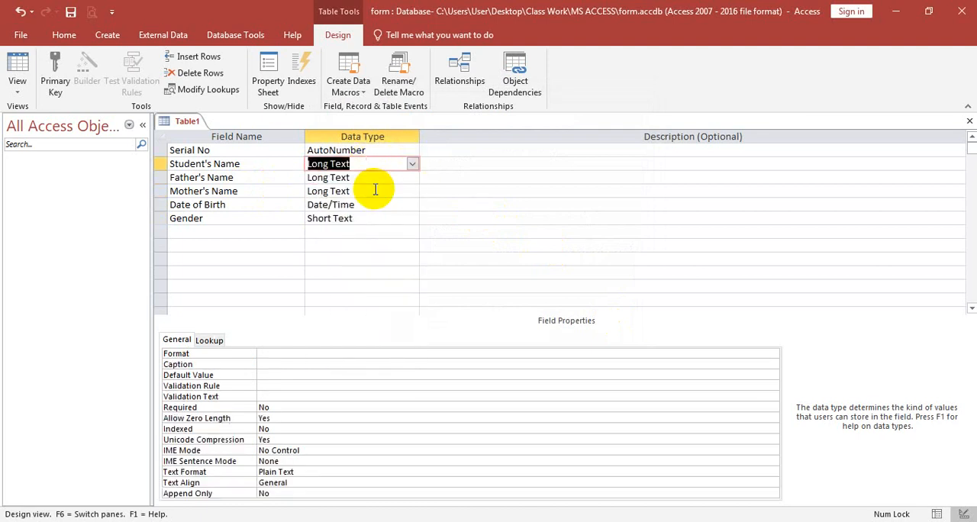
Step: Add a Permanent Address field below Gender with the data type Long Text
click(210, 232)
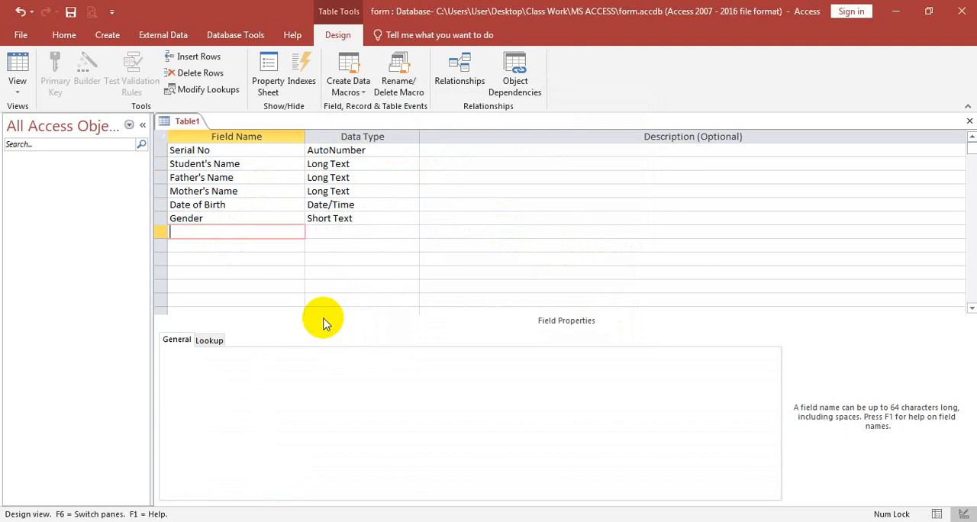
text(Permannt Address)
key(Tab)
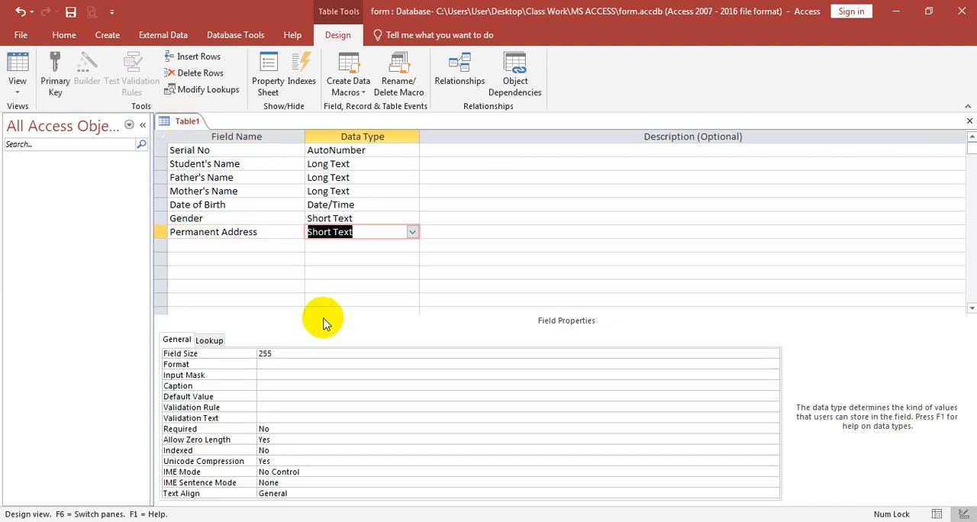
text(long)
key(Tab)
key(Tab)
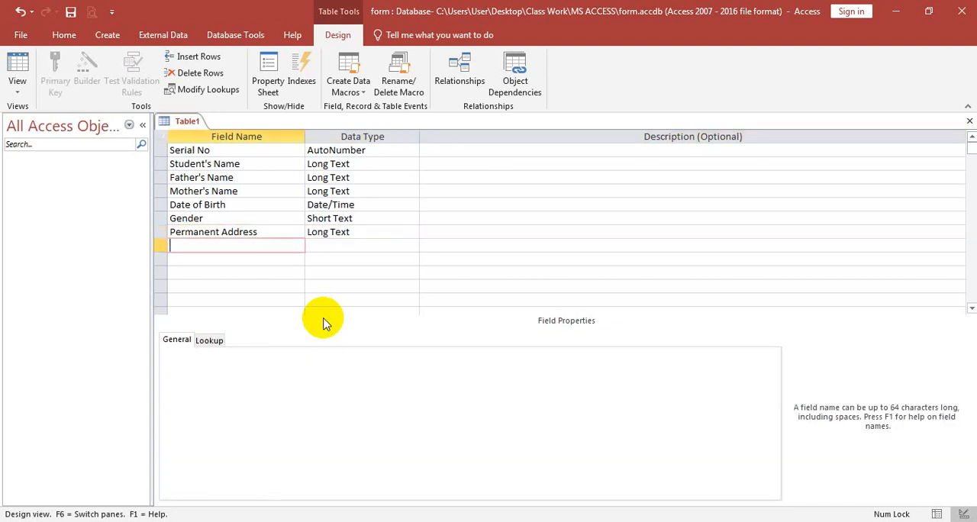
Step: Add a Present Address field below Permanent Address with the data type Long Text
key(shift+space)
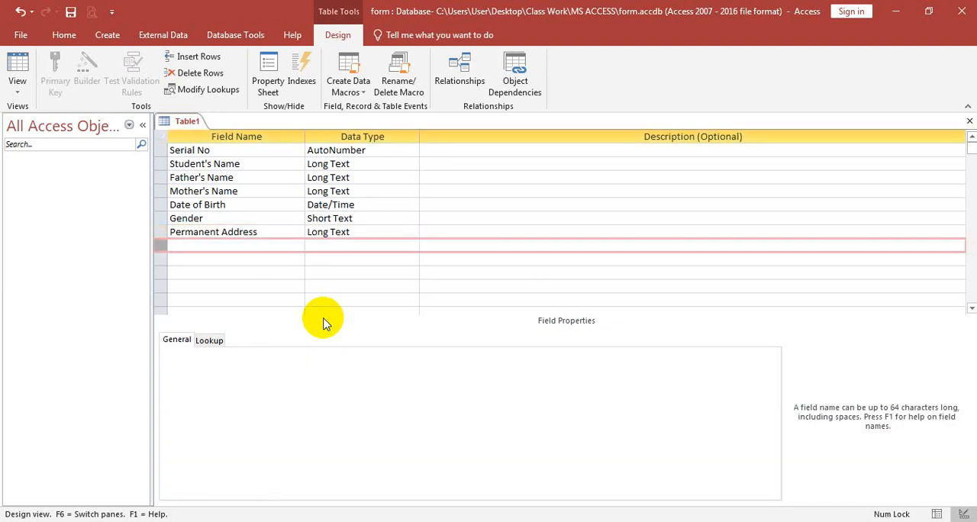
click(290, 245)
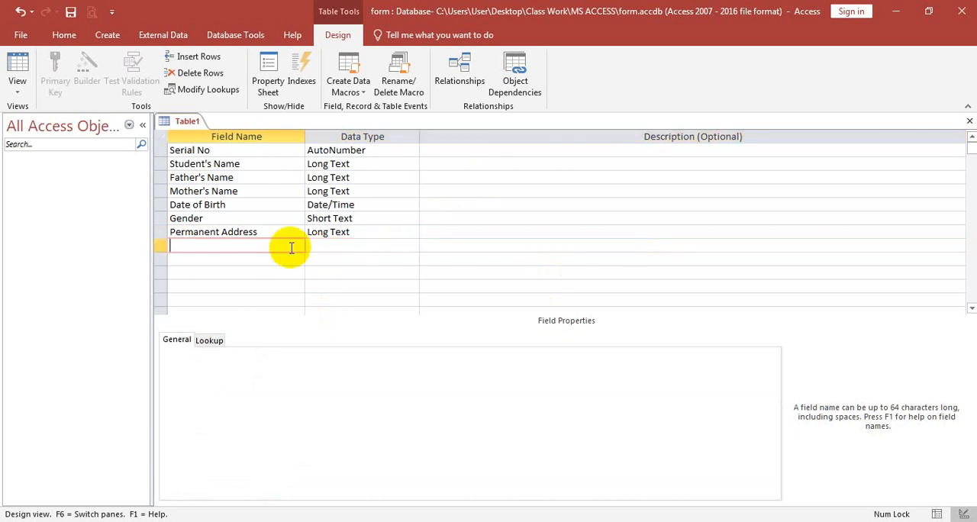
text(Present Address)
key(Tab)
text(l)
key(Tab)
Step: Add a NID NO field below Present Address with the data type Large Number
key(Tab)
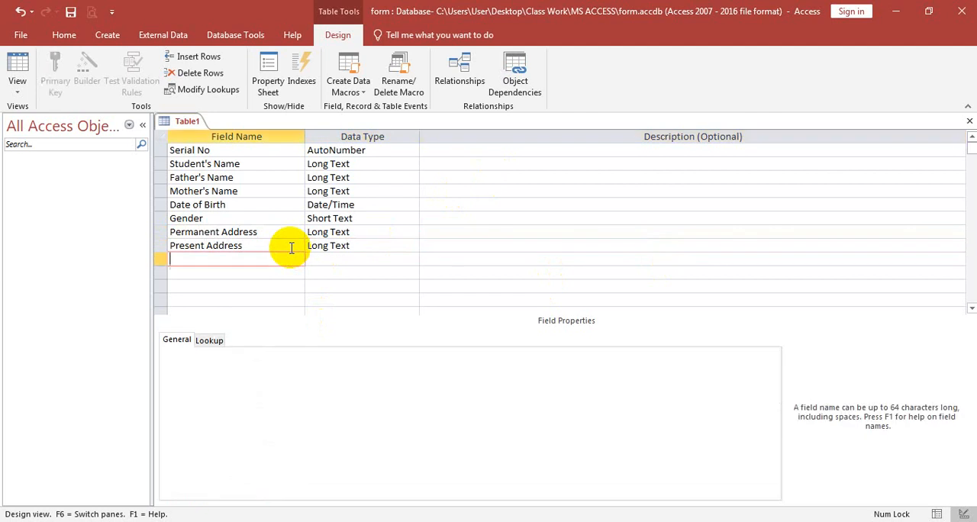
text(NID NO)
key(Tab)
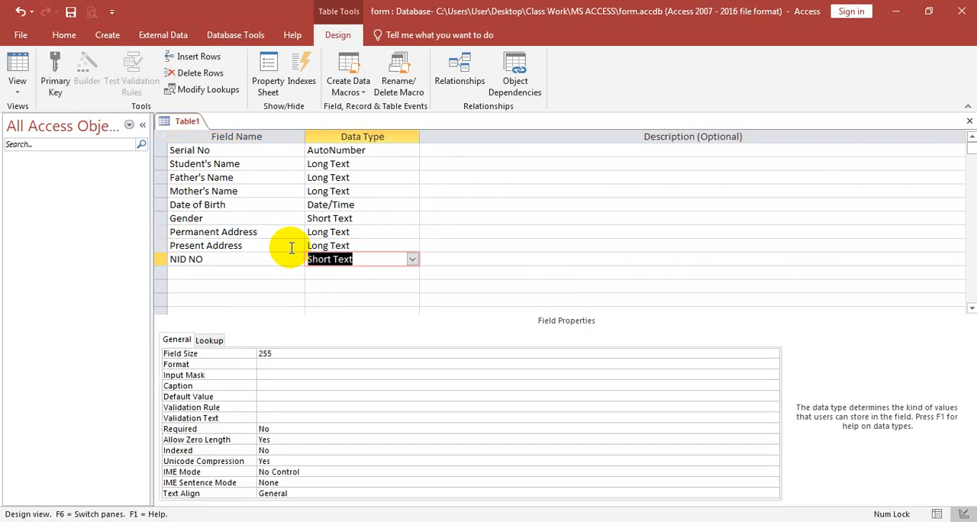
text(la)
key(Tab)
key(Tab)
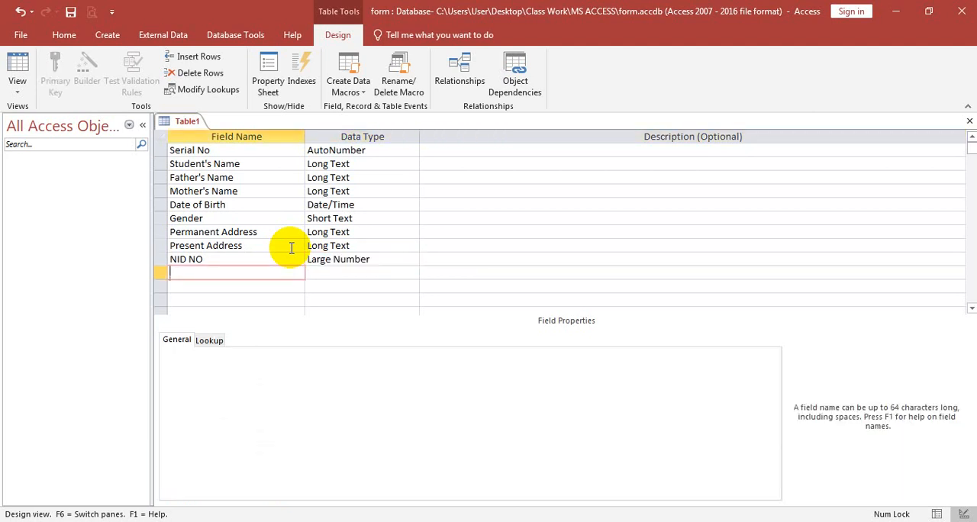
Step: Add a Mobile No field below NID NO with the data type Large Number
text(Mobile No)
key(Tab)
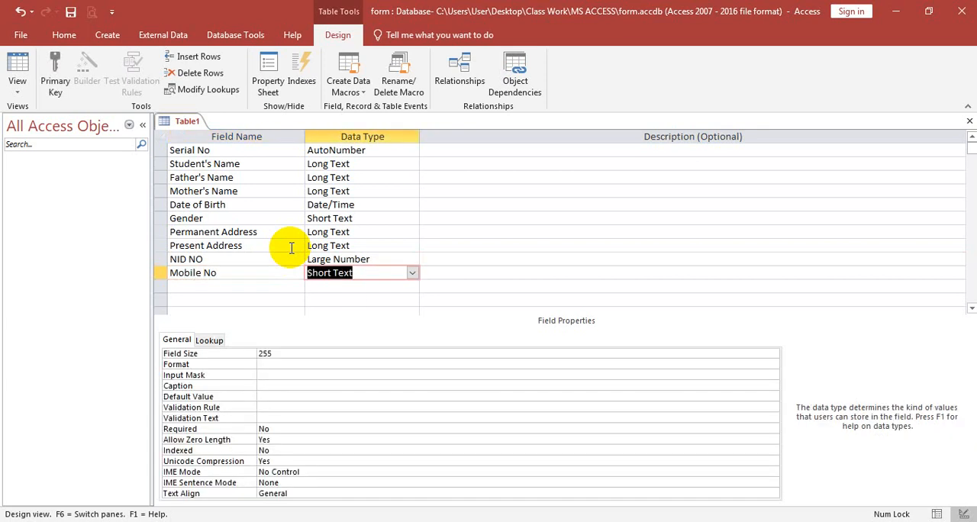
text(la)
key(Tab)
key(Tab)
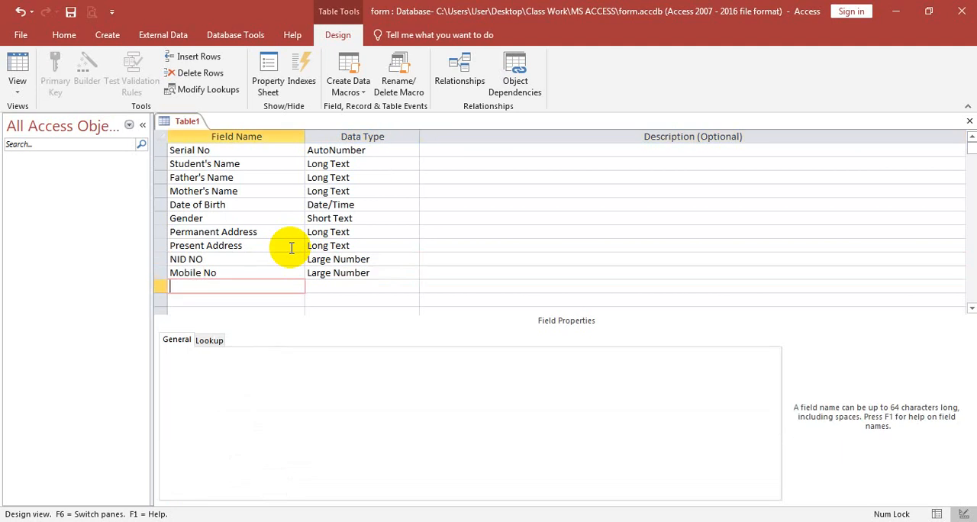
Step: Add a field named Education Qualification below Mobile No
text(Education Qualification)
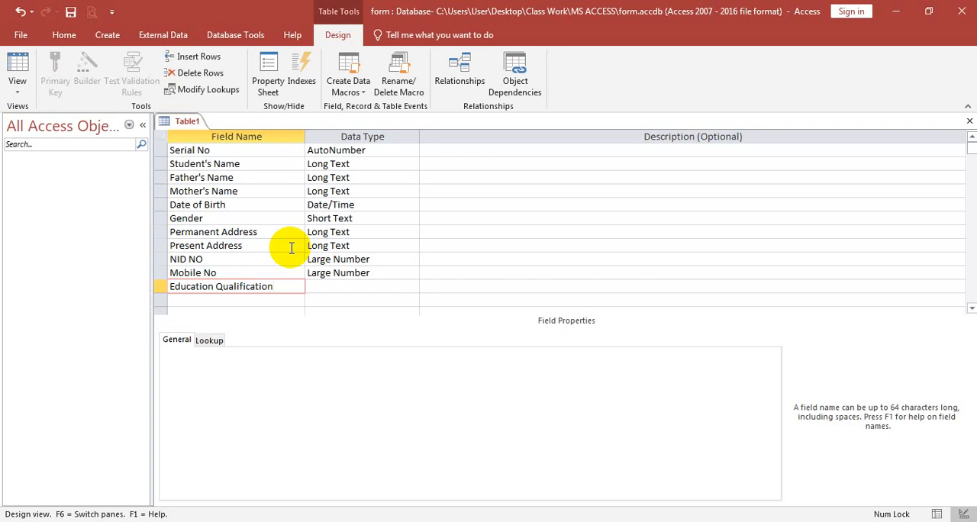
key(Tab)
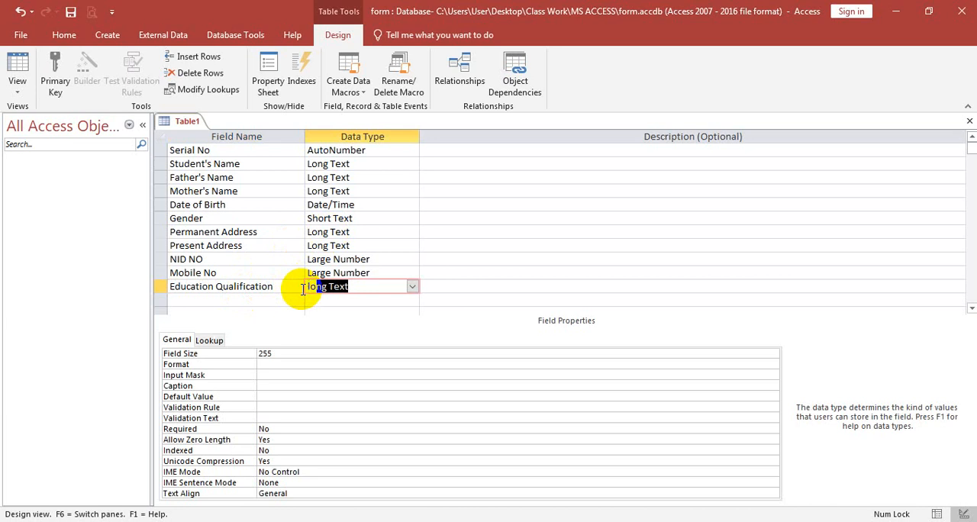
Step: Make Education Qualification a Lookup Wizard field with the self-entered values PSC, JSC, SSC, HSC, BBA, MBA and a diploma entry
text(loo)
key(Return)
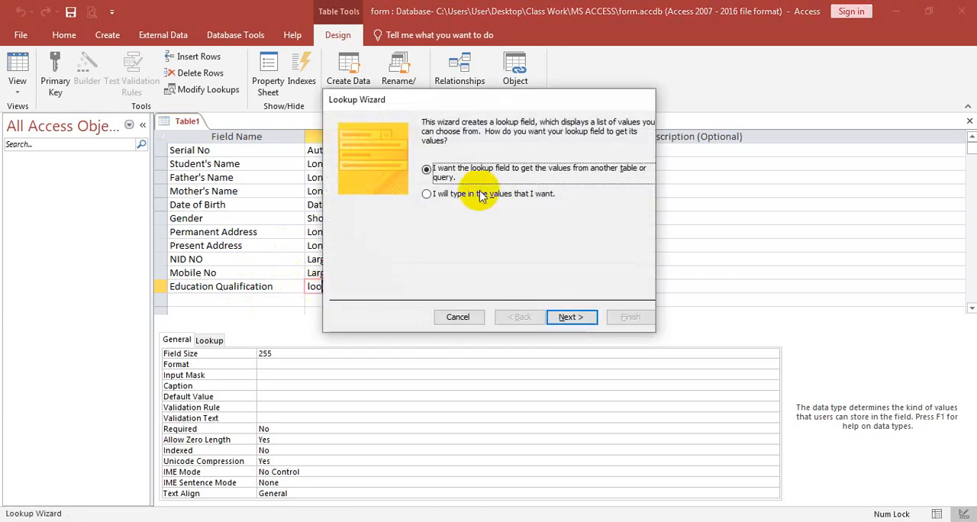
click(436, 194)
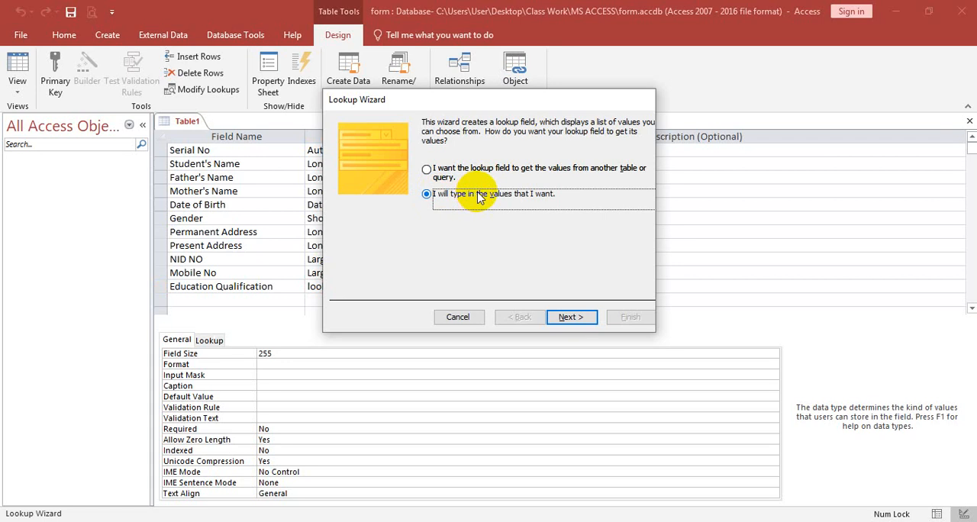
click(570, 316)
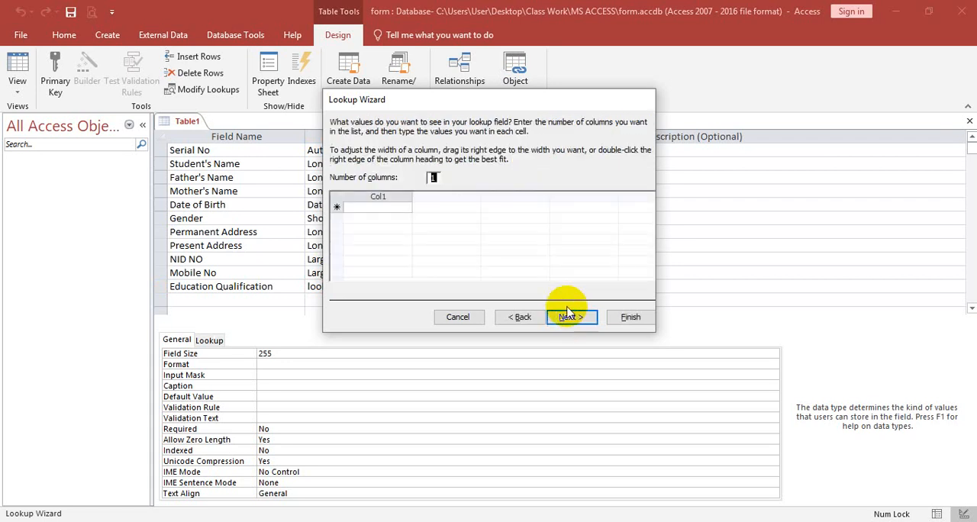
click(376, 206)
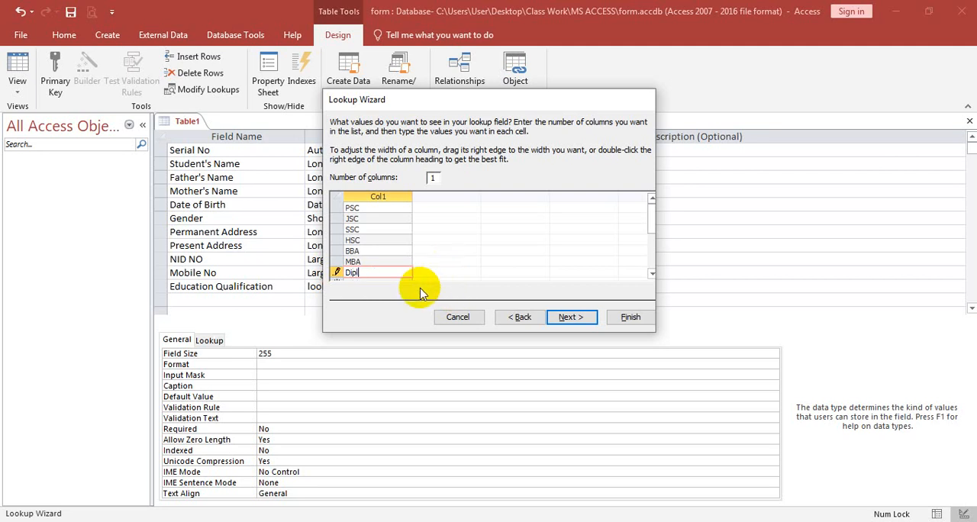
Step: Complete the Education Qualification lookup, keeping its label and allowing multiple values
click(571, 317)
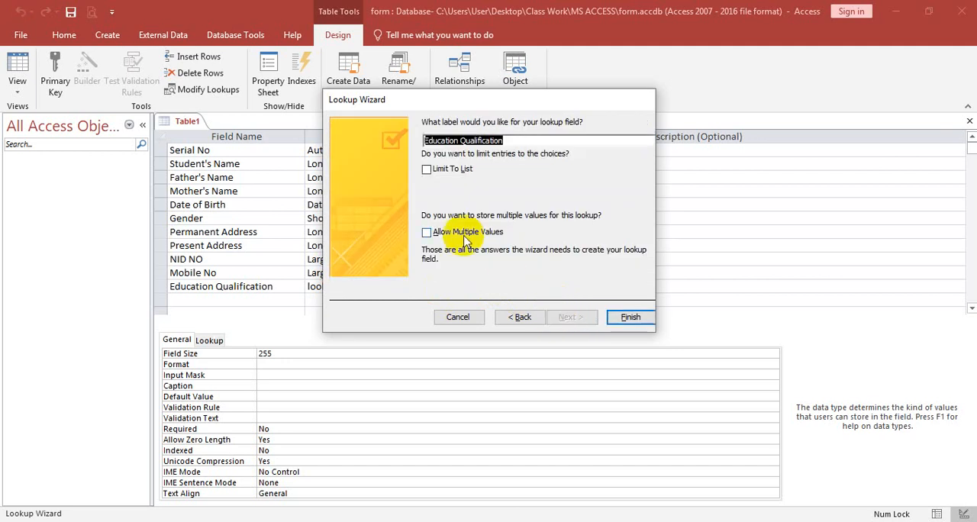
click(426, 232)
click(630, 317)
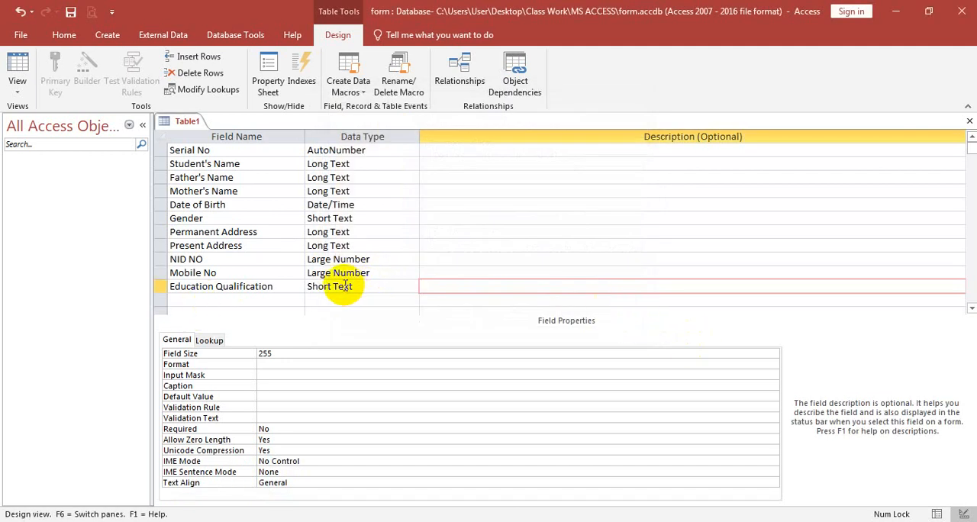
Step: Add a Student Image field below Education Qualification with the data type Attachment
key(Return)
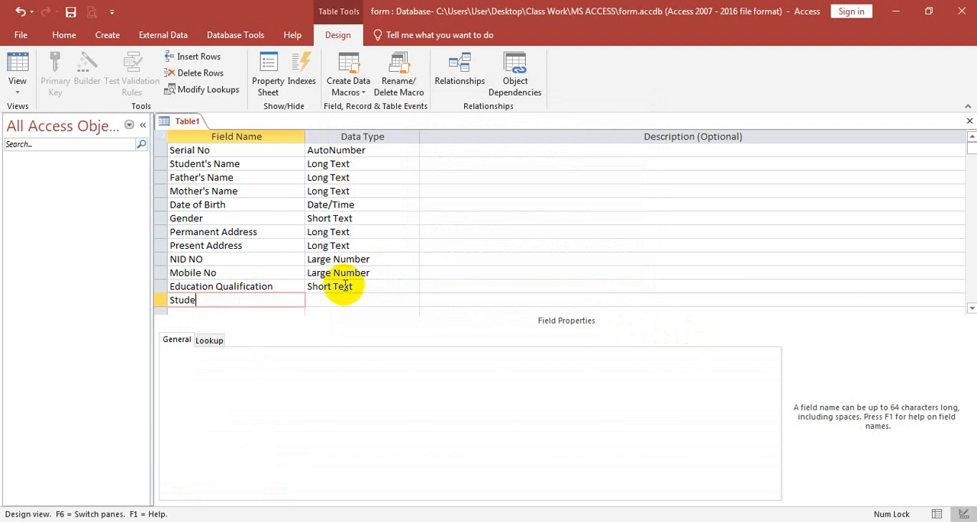
text(Student Image)
key(Return)
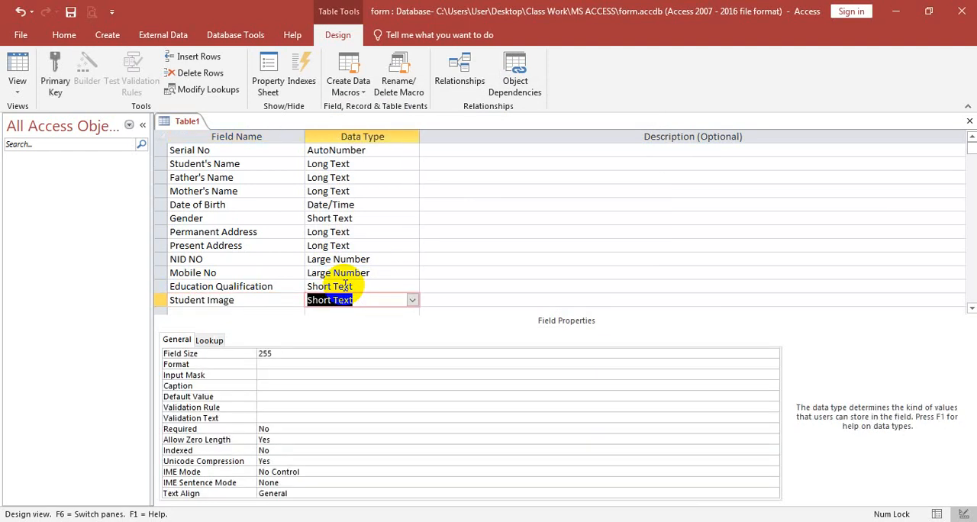
click(412, 300)
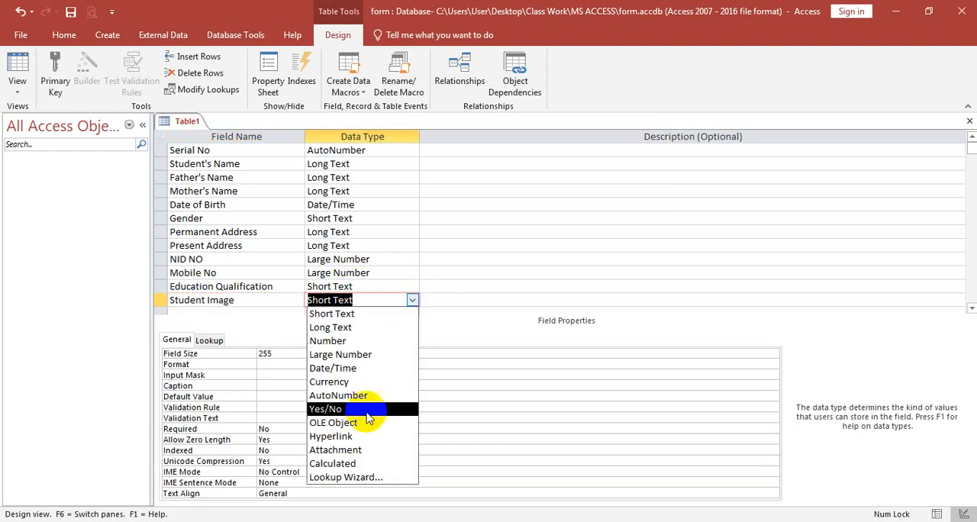
click(340, 451)
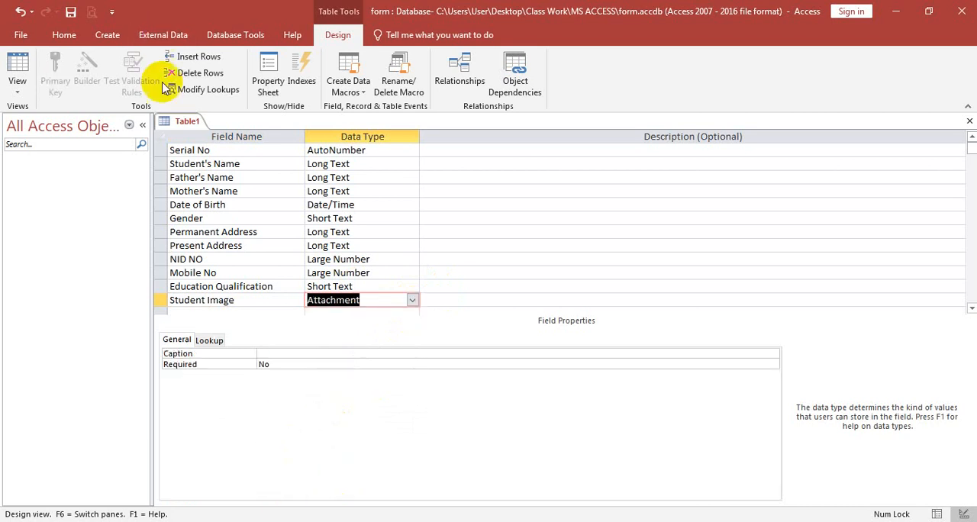
Step: Save the table as Student Database without creating a primary key, accepting the data type that earlier versions do not support
right_click(191, 121)
click(223, 129)
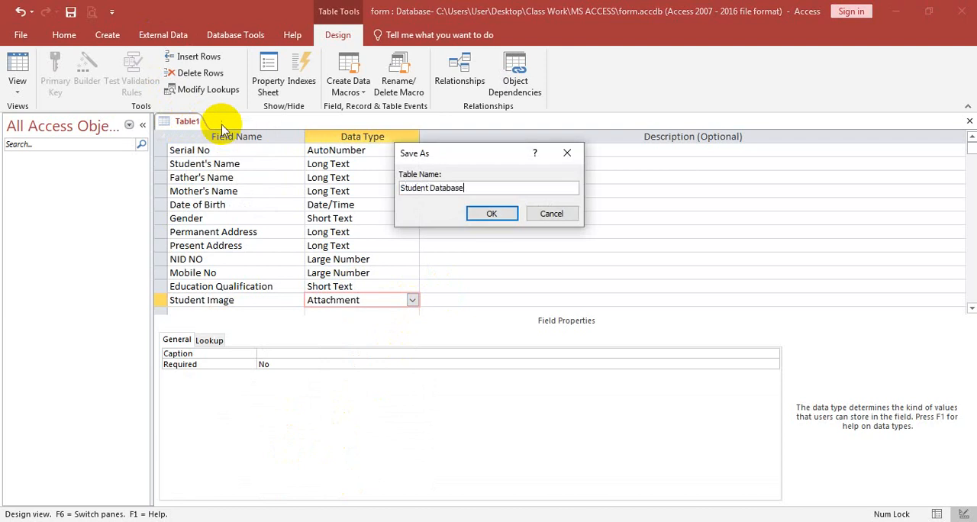
click(489, 215)
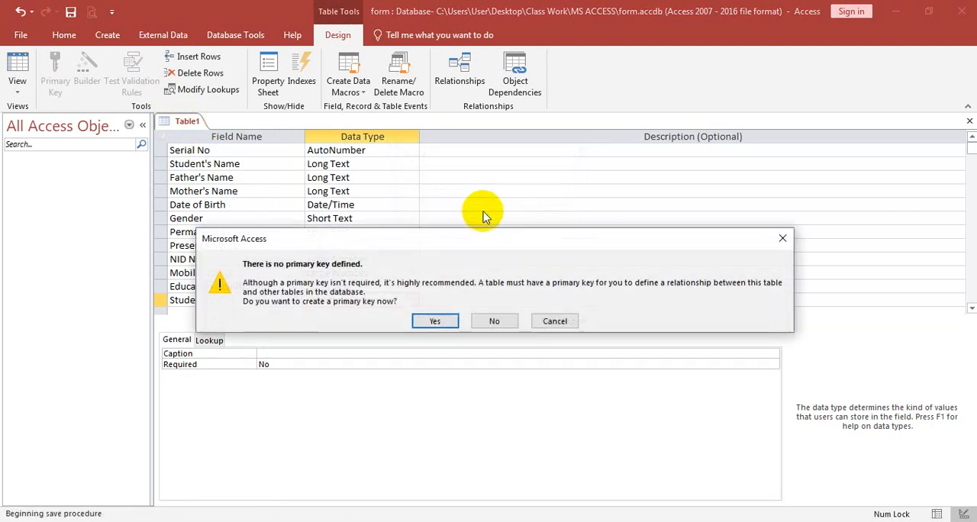
click(500, 324)
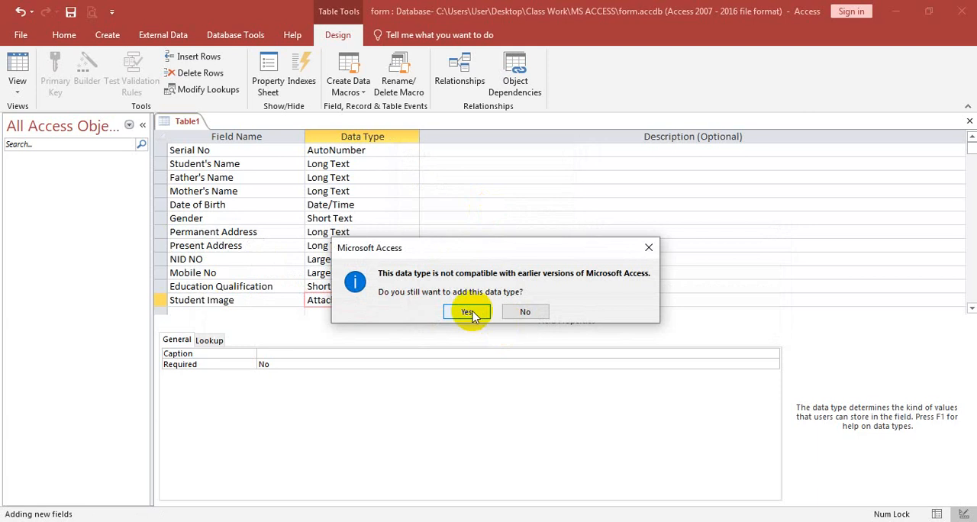
click(468, 312)
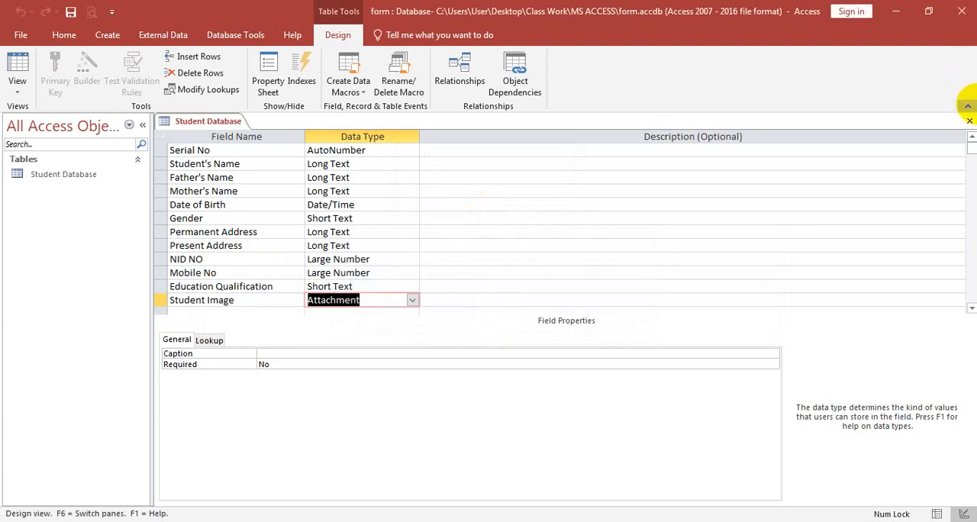
Step: Close the table design and reopen the Student Database table in Datasheet view
click(970, 122)
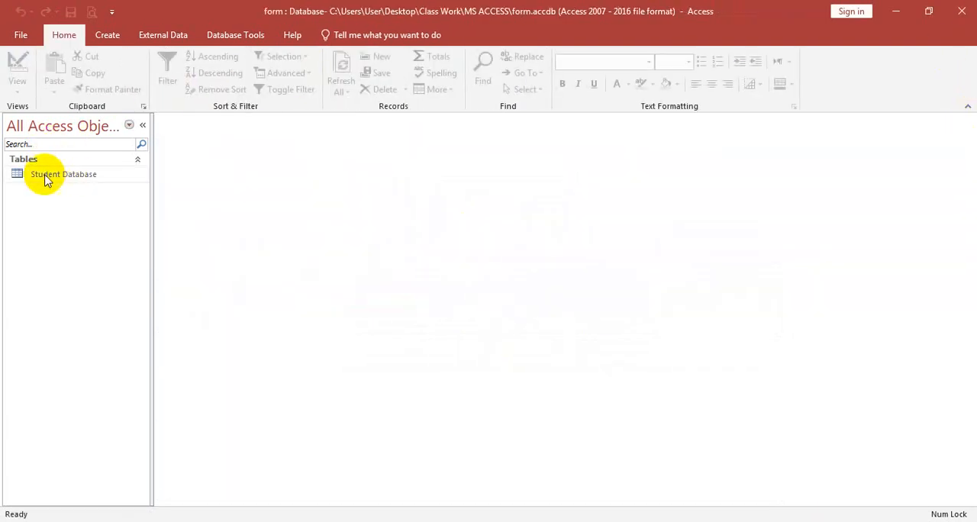
double_click(68, 176)
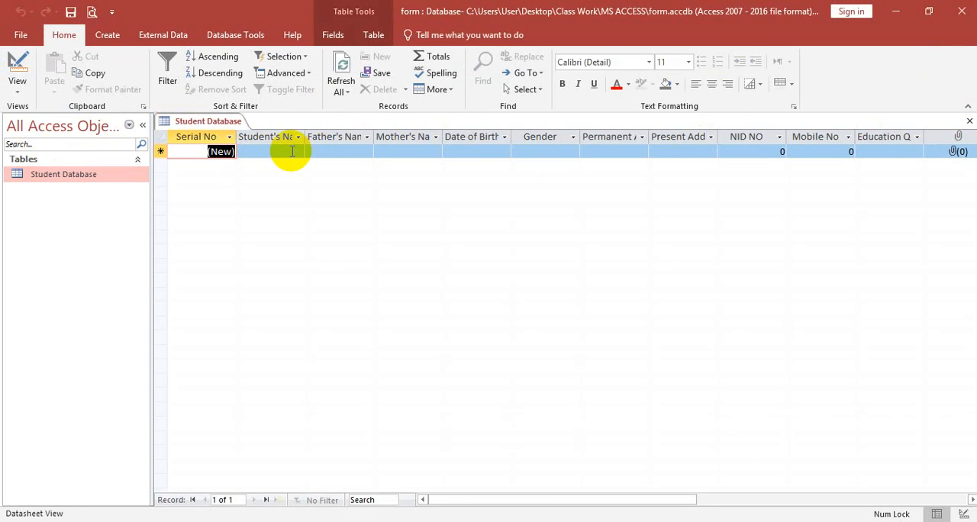
Step: Start the Form Wizard for the Student Database table and add all its fields, from Serial No to Student Image
click(68, 173)
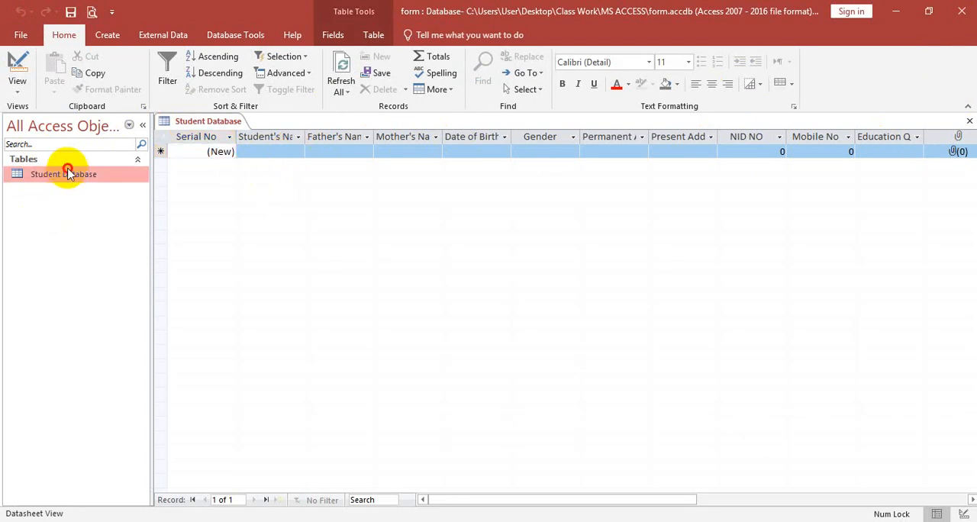
click(107, 33)
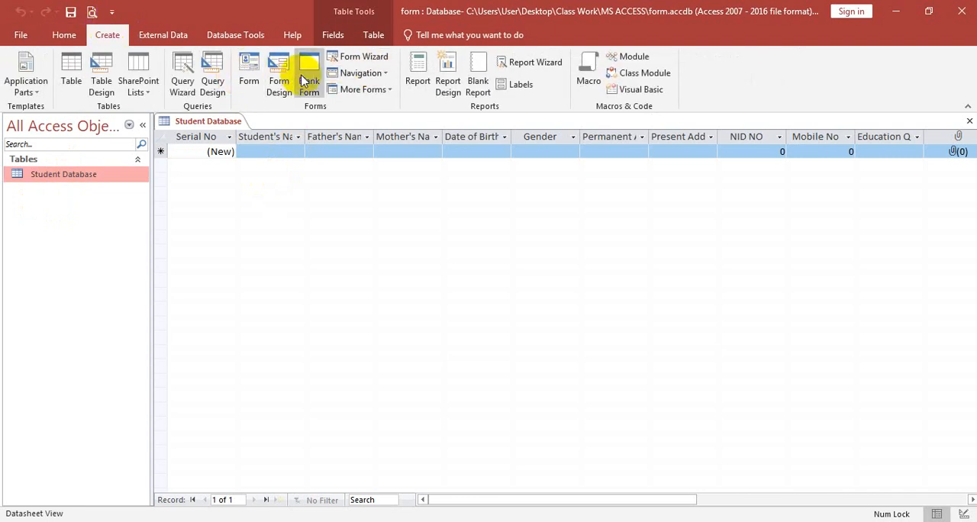
click(369, 61)
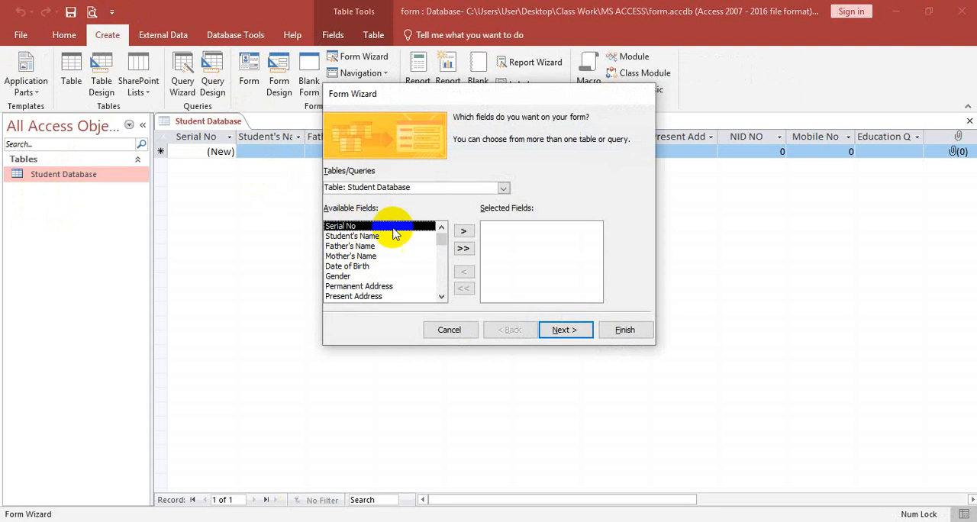
click(463, 232)
click(463, 232)
click(464, 232)
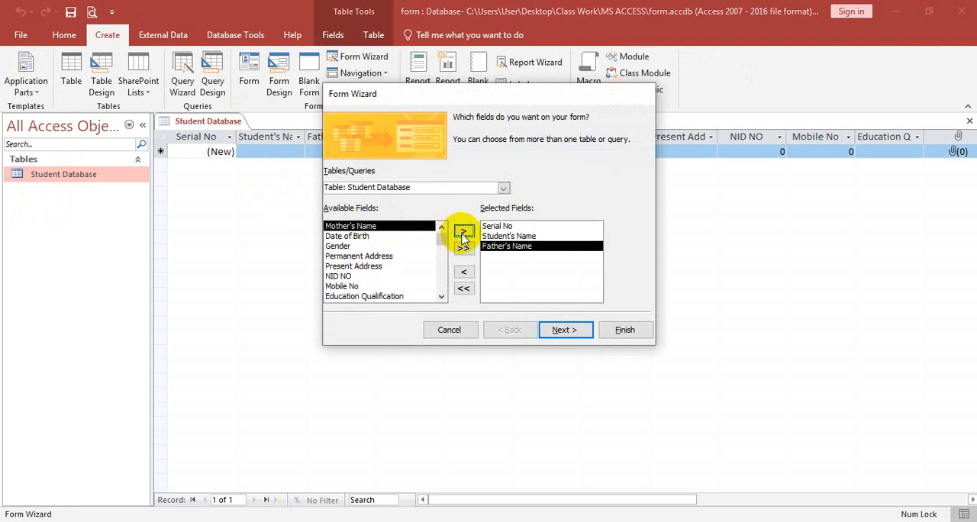
click(463, 232)
click(463, 232)
click(463, 232)
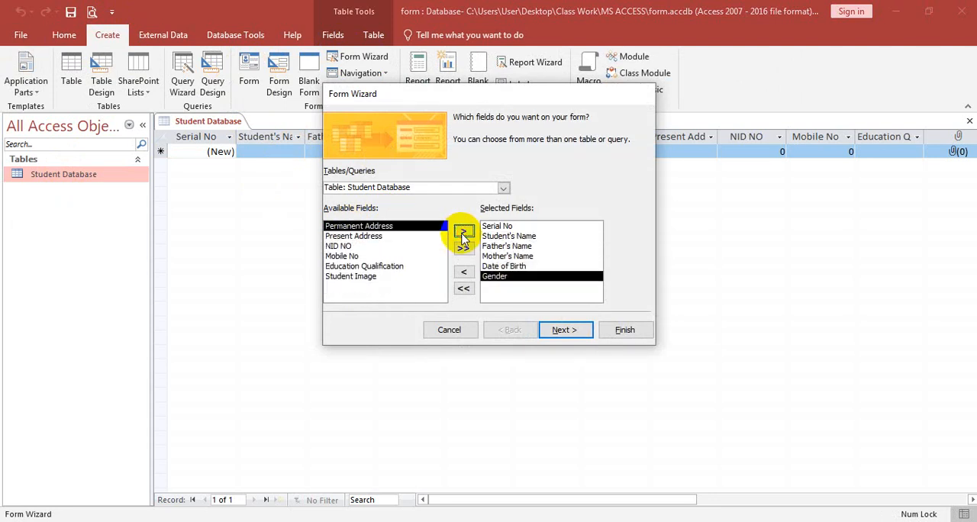
click(463, 232)
click(463, 232)
click(463, 232)
click(463, 232)
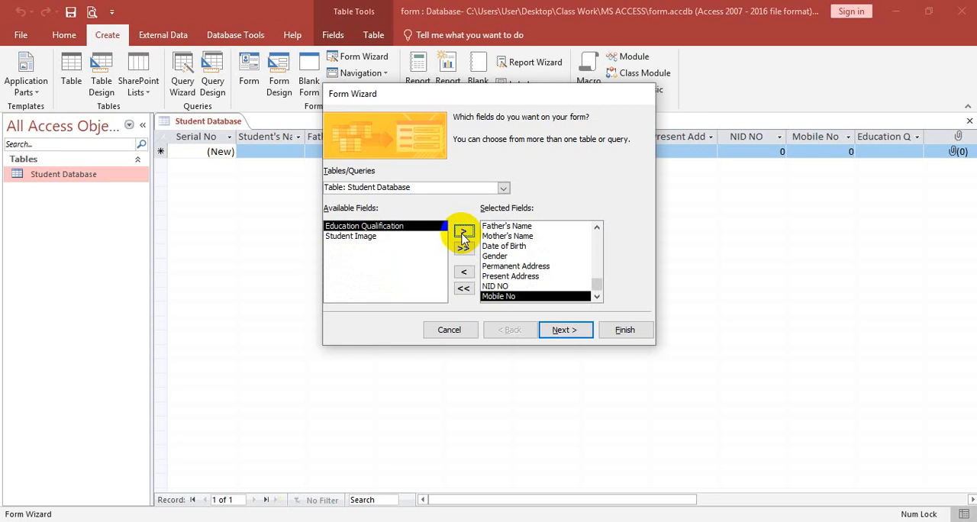
click(464, 231)
click(463, 232)
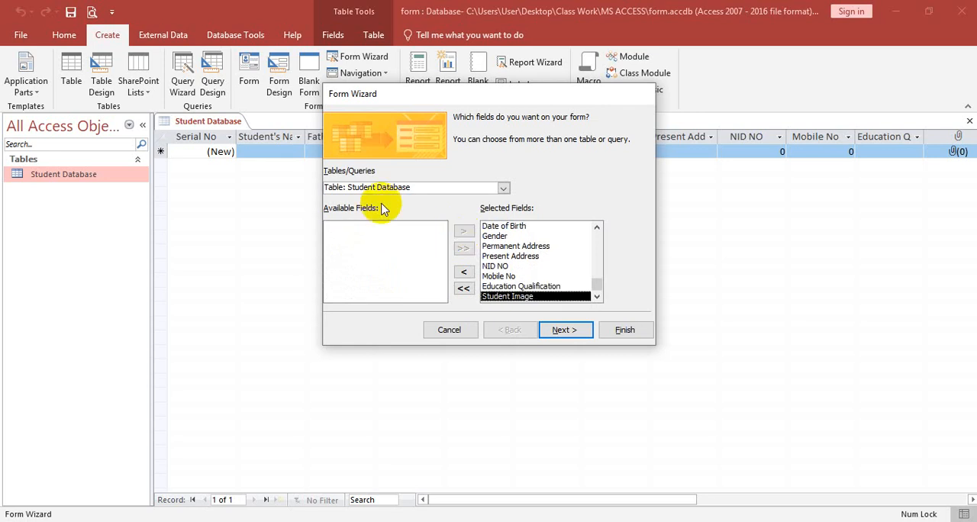
Step: Finish the form with the default layout and the title Student Database, choosing to modify the form's design
click(574, 333)
click(577, 335)
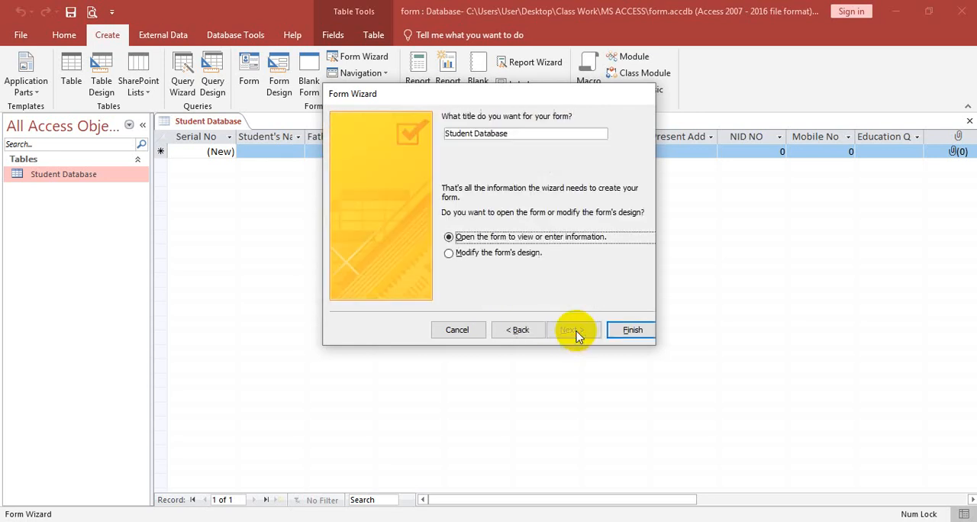
click(476, 256)
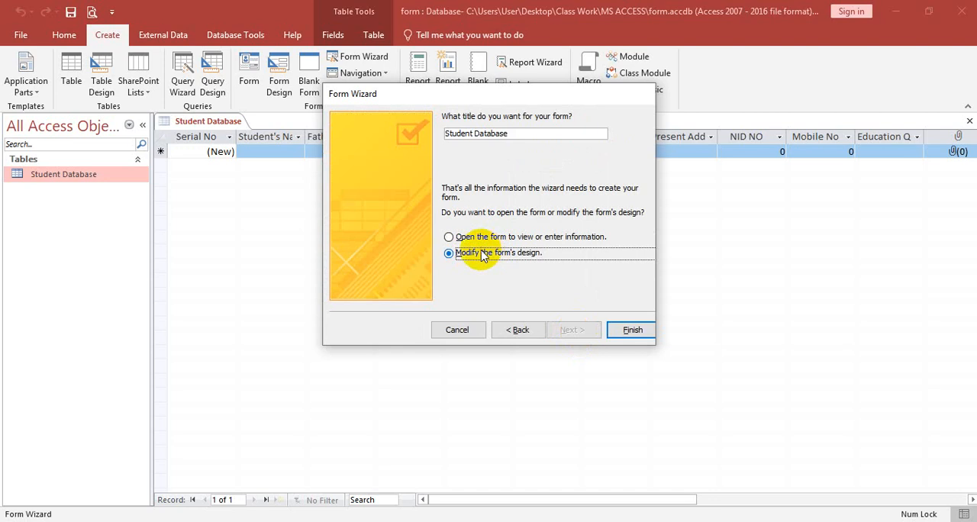
click(632, 331)
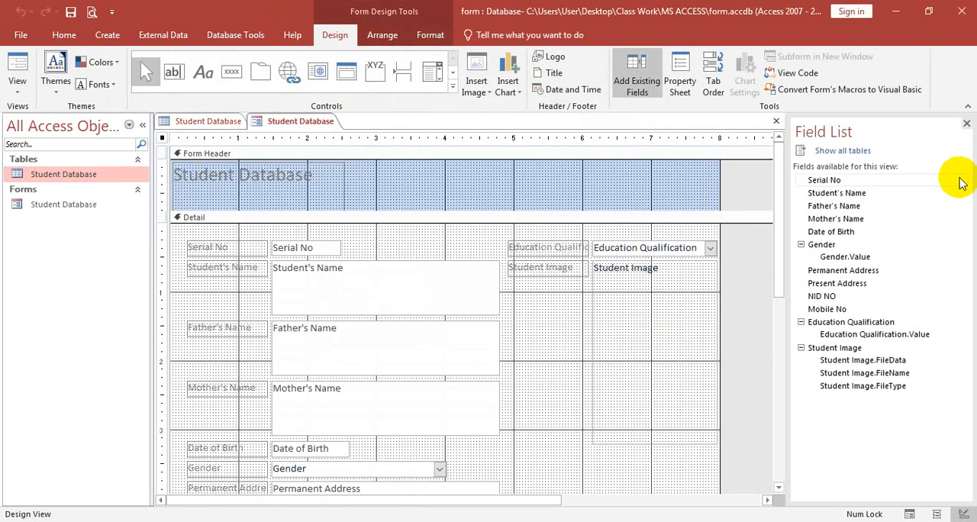
Step: Close the field list and widen the form past the 11 mark on the horizontal ruler
click(966, 122)
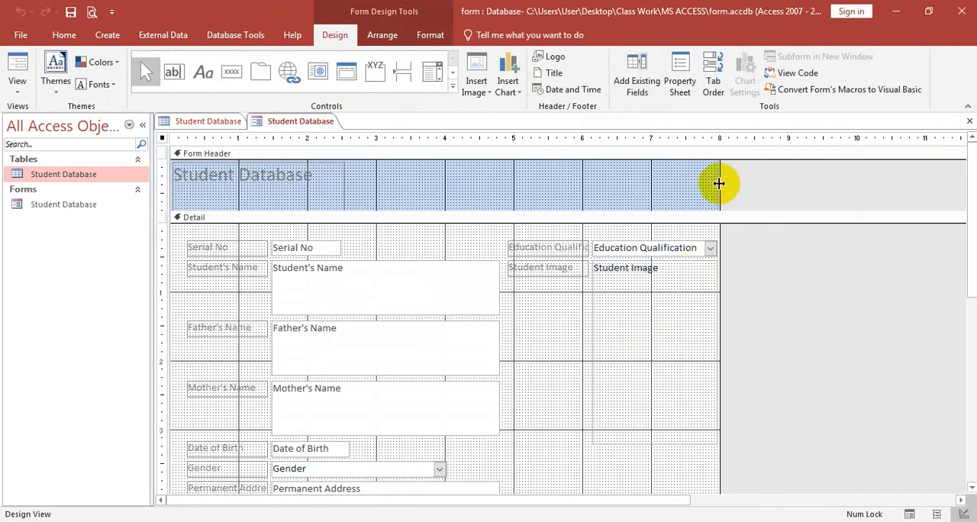
drag(719, 183, 963, 203)
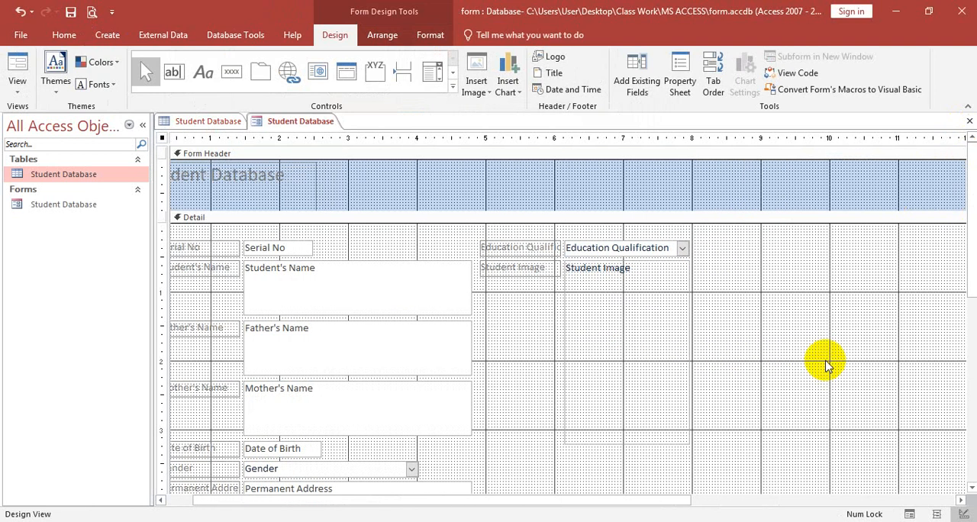
drag(664, 502, 572, 501)
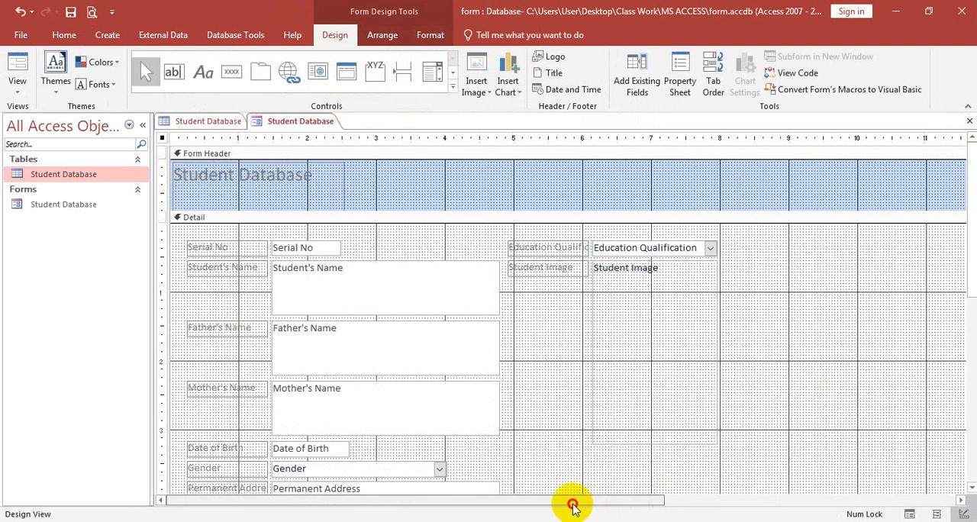
Step: Widen the Student Database title label in the form header to the form's right edge, just past the 12-inch mark
click(304, 198)
drag(349, 191, 940, 208)
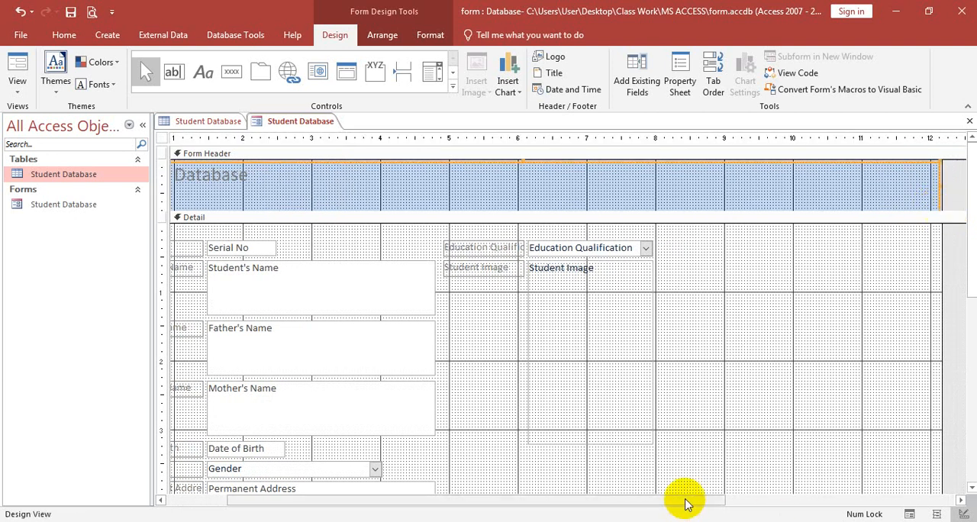
drag(682, 501, 426, 500)
Step: Extend the form's Detail section downward to a height of about 8 inches
scroll(338, 279, down, 4)
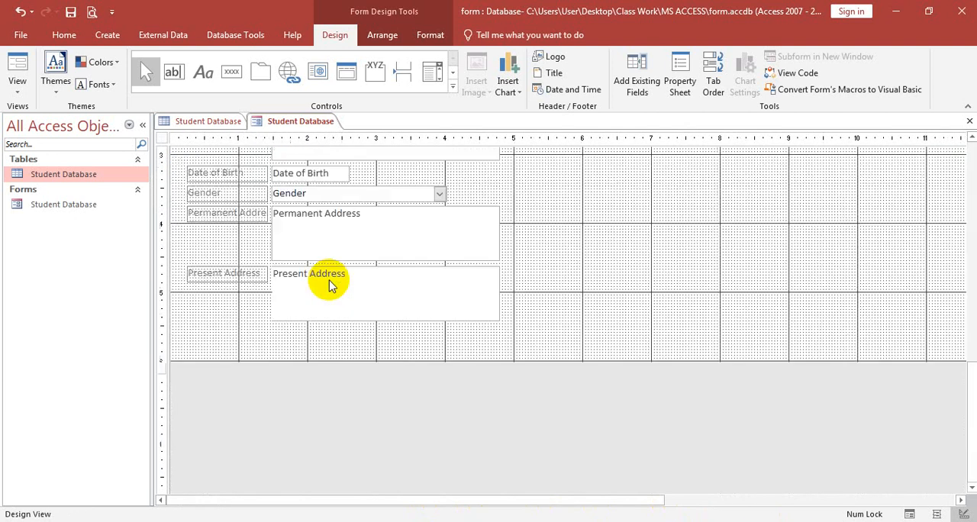
scroll(328, 283, up, 1)
scroll(669, 414, down, 2)
drag(584, 293, 602, 425)
scroll(522, 362, up, 5)
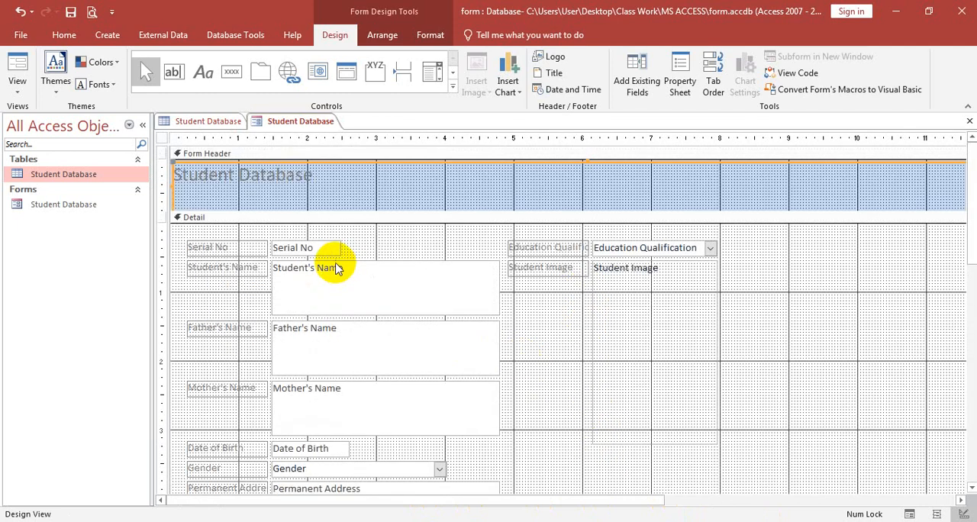
Step: Resize the Serial No, Student's Name, Father's Name and Mother's Name boxes so their right edges meet the 4-inch mark
click(310, 249)
drag(340, 245, 446, 254)
click(451, 290)
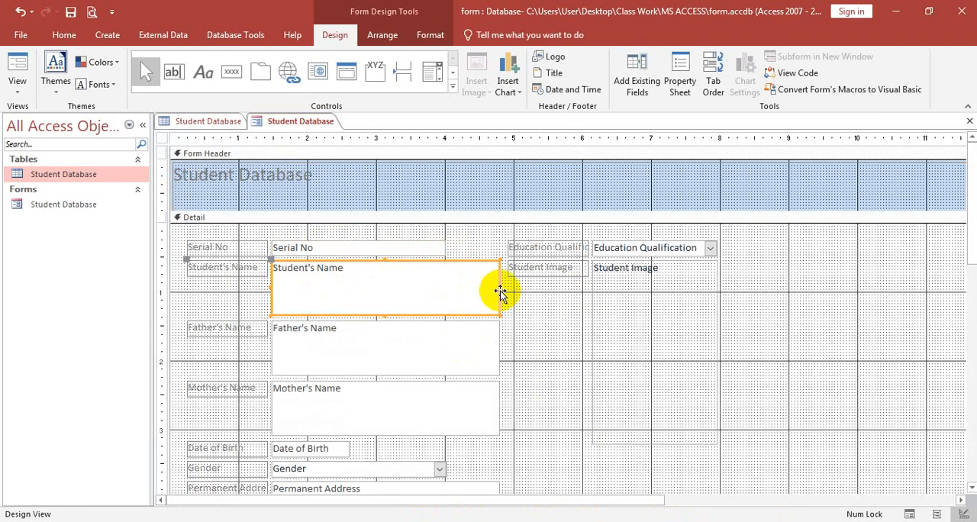
drag(500, 288, 444, 279)
click(454, 333)
drag(499, 347, 446, 344)
scroll(492, 353, down, 2)
click(488, 344)
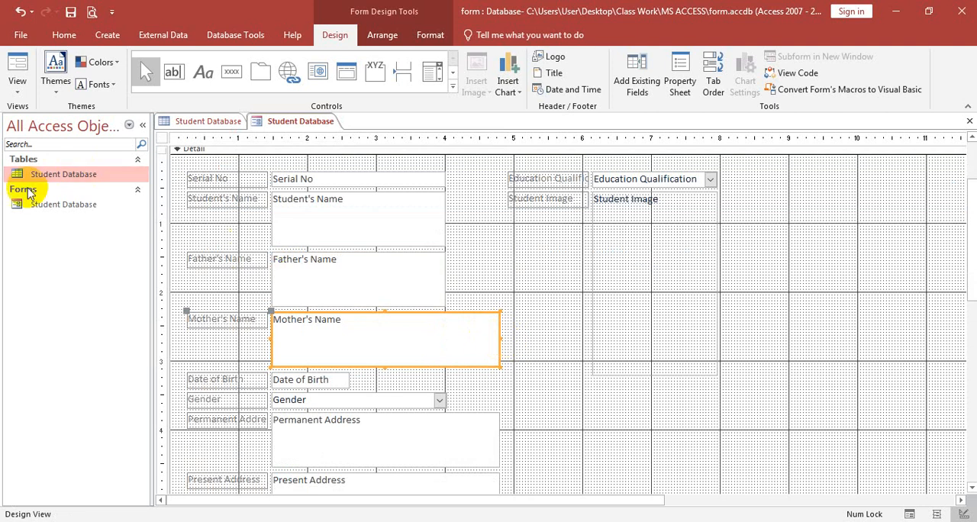
drag(498, 337, 447, 331)
scroll(446, 332, down, 3)
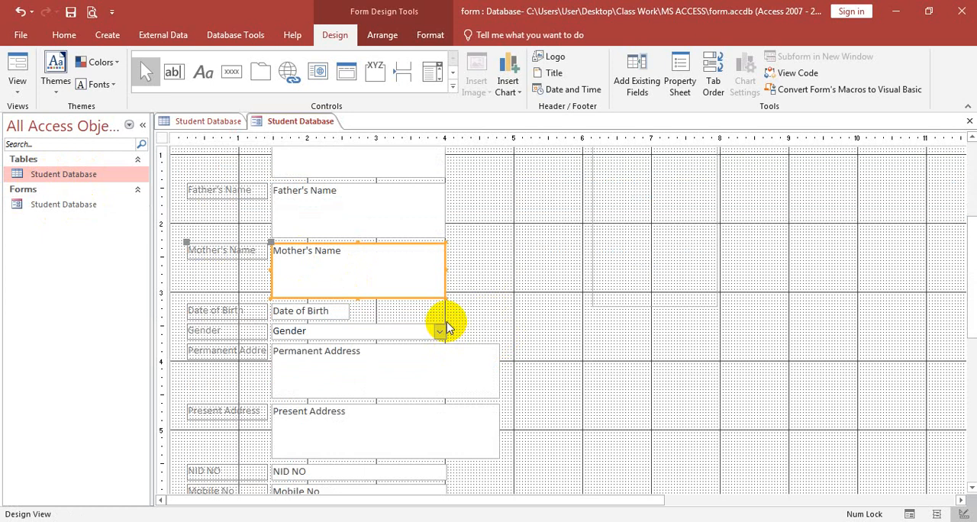
Step: Shorten the Student's Name, Father's Name and Mother's Name boxes to about one text line each
scroll(447, 328, up, 6)
click(359, 292)
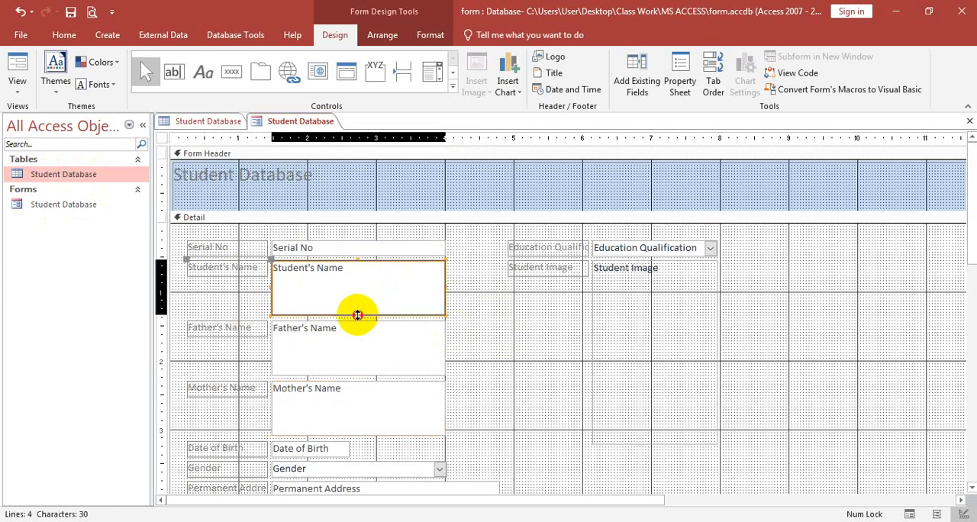
drag(357, 315, 348, 277)
click(351, 373)
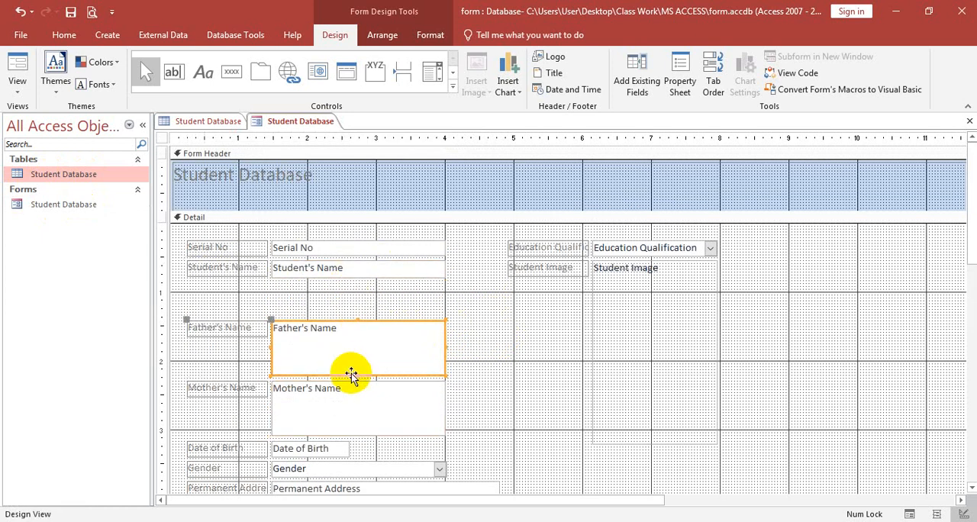
drag(357, 374, 356, 333)
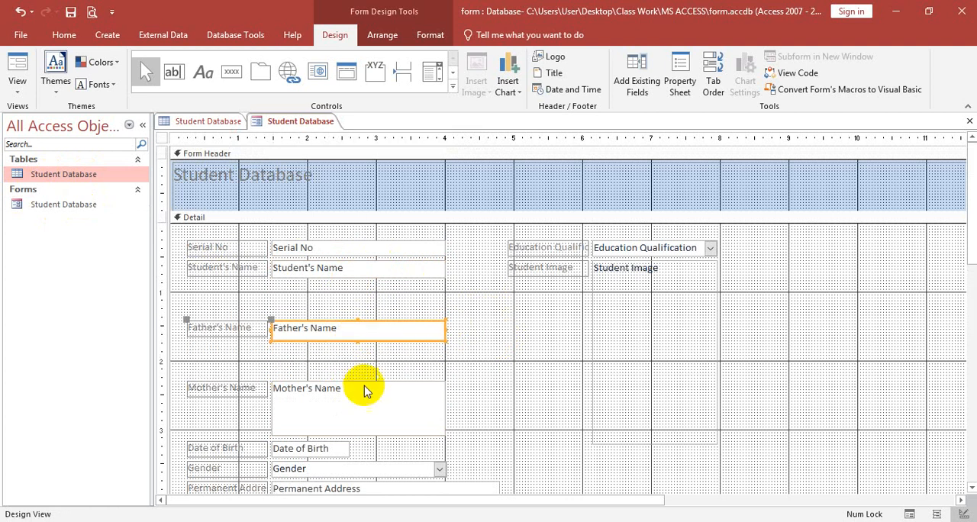
scroll(361, 388, down, 6)
click(356, 281)
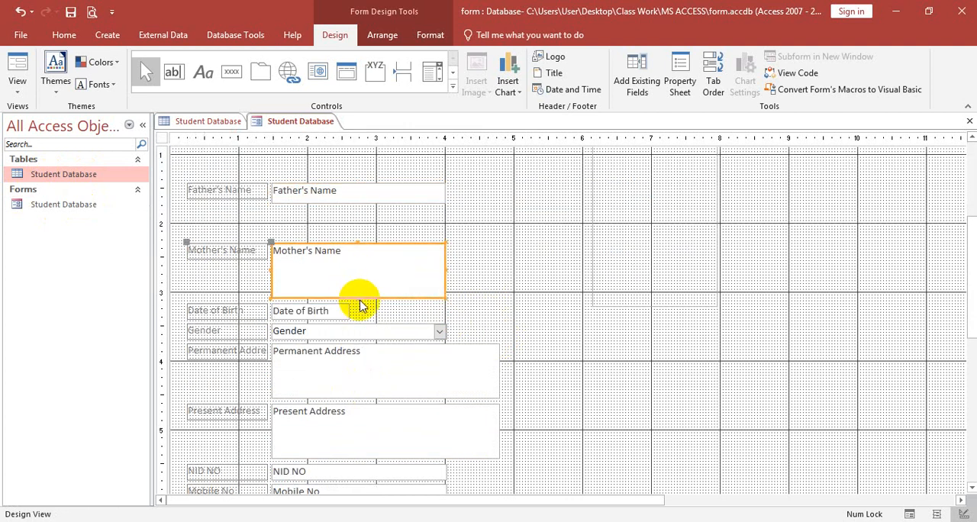
drag(358, 297, 356, 258)
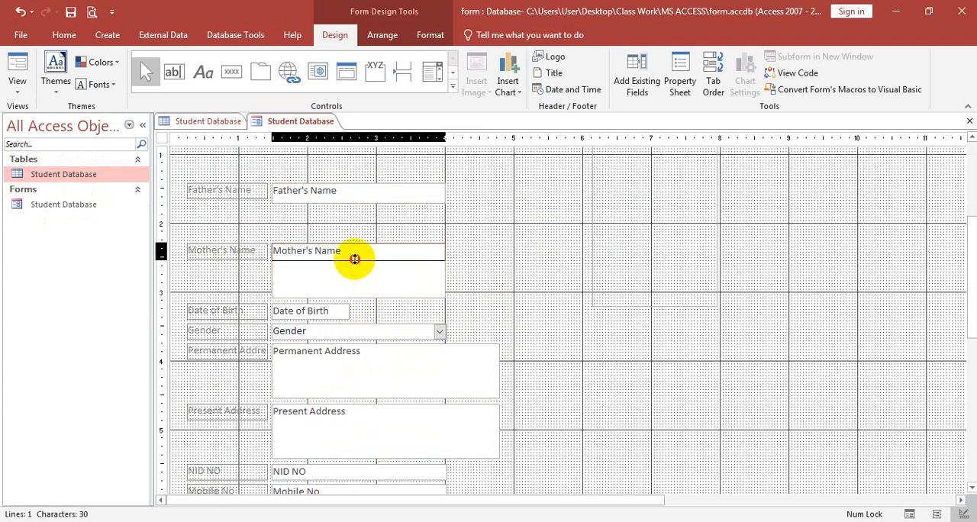
Step: Fit the Date of Birth, Permanent Address and Present Address boxes to the 4-inch mark and shorten both address boxes to about half an inch
click(349, 311)
drag(349, 311, 443, 312)
scroll(430, 323, down, 2)
click(410, 303)
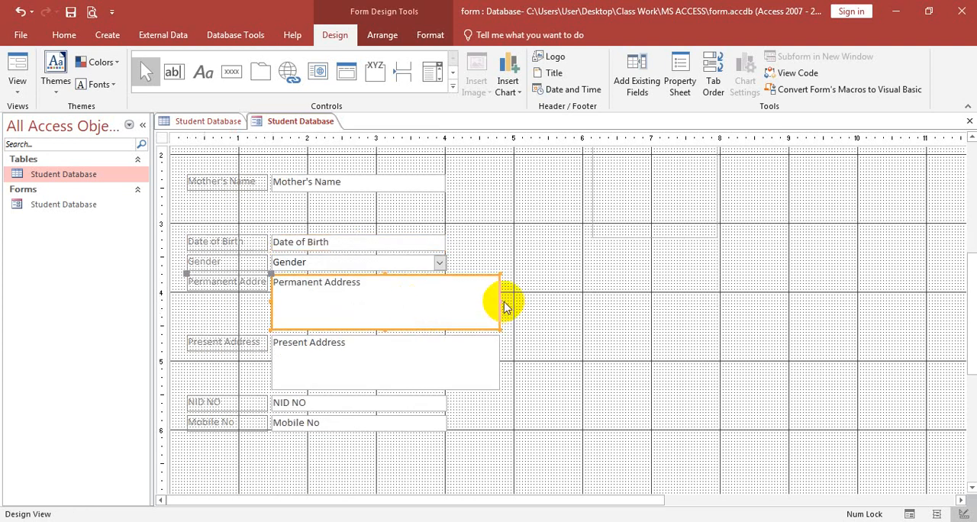
drag(499, 300, 447, 299)
key(ctrl+z)
drag(356, 330, 356, 313)
click(475, 362)
drag(499, 360, 447, 350)
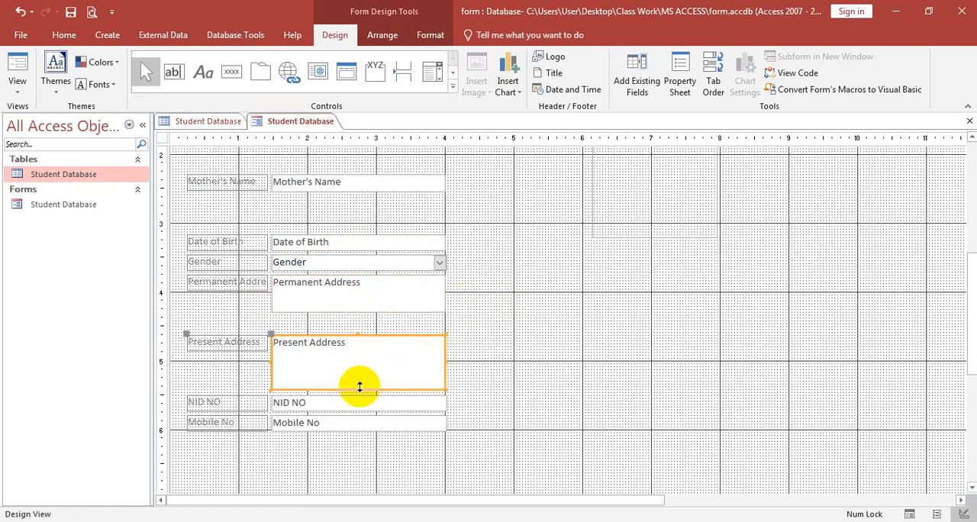
drag(357, 390, 360, 370)
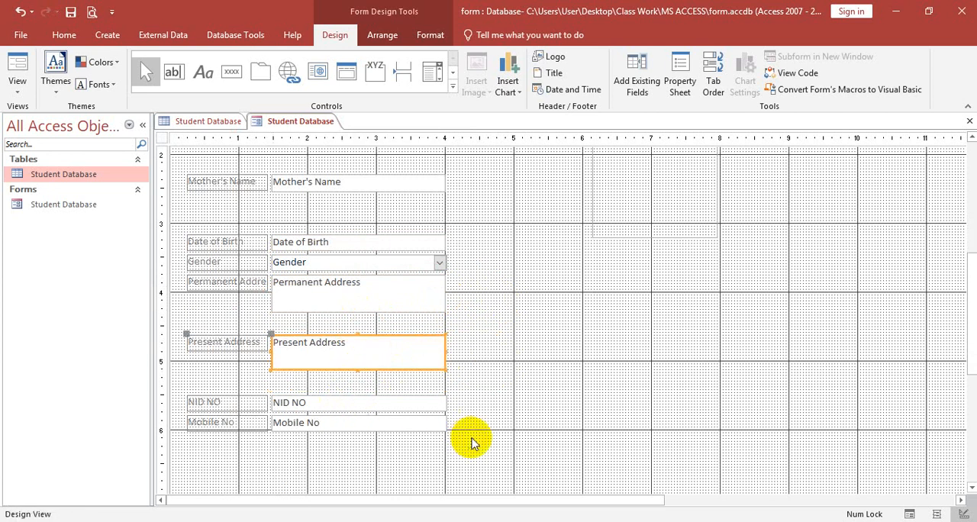
Step: Move NID NO and Mobile No up beneath Present Address, and shift all three fields up close beneath Permanent Address
drag(472, 438, 250, 402)
drag(488, 441, 192, 374)
key(Up)
key(Up)
drag(475, 410, 228, 335)
key(Up)
key(Up)
key(Up)
key(Up)
key(Up)
key(Up)
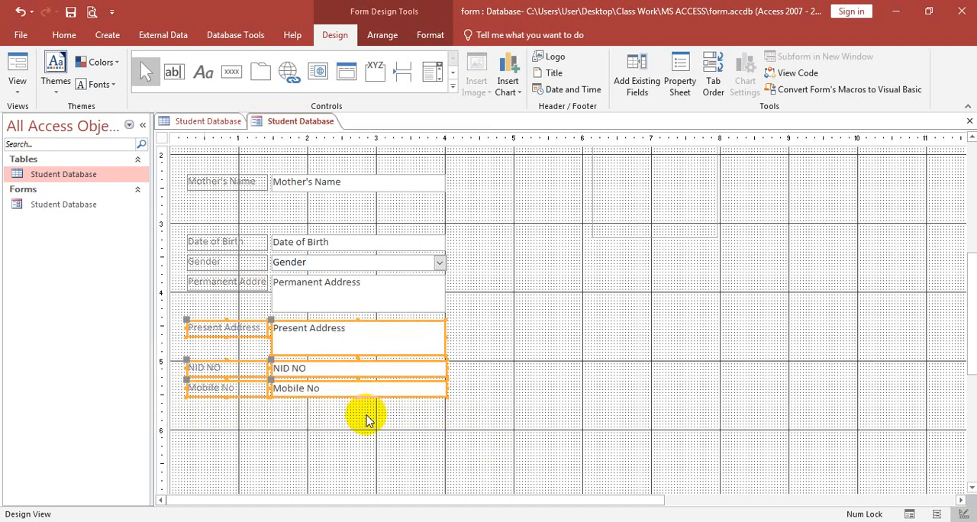
Step: Move the fields from Date of Birth through Mobile No up together until they sit directly beneath Mother's Name
drag(493, 414, 203, 226)
key(Up)
key(Up)
key(Up)
key(Up)
key(Up)
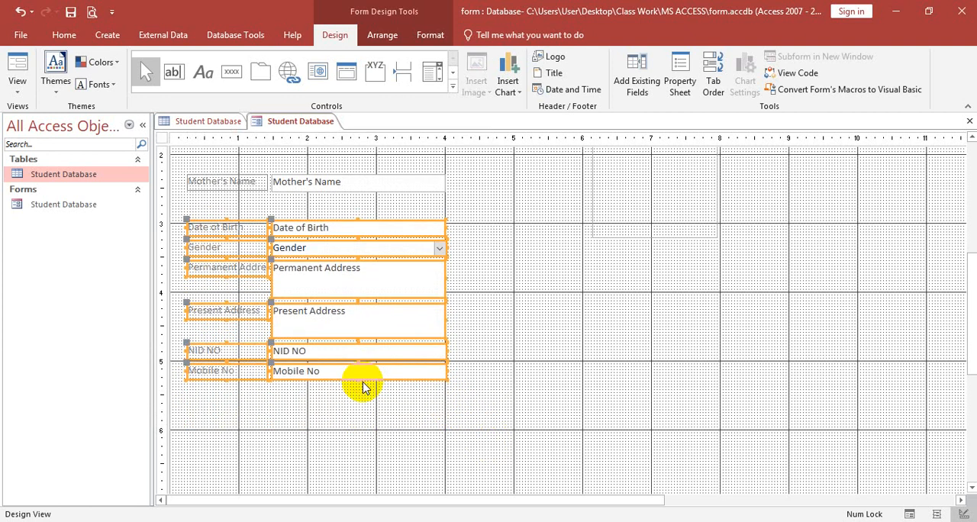
key(Up)
key(Up)
key(Up)
key(Up)
key(Up)
key(Up)
key(Up)
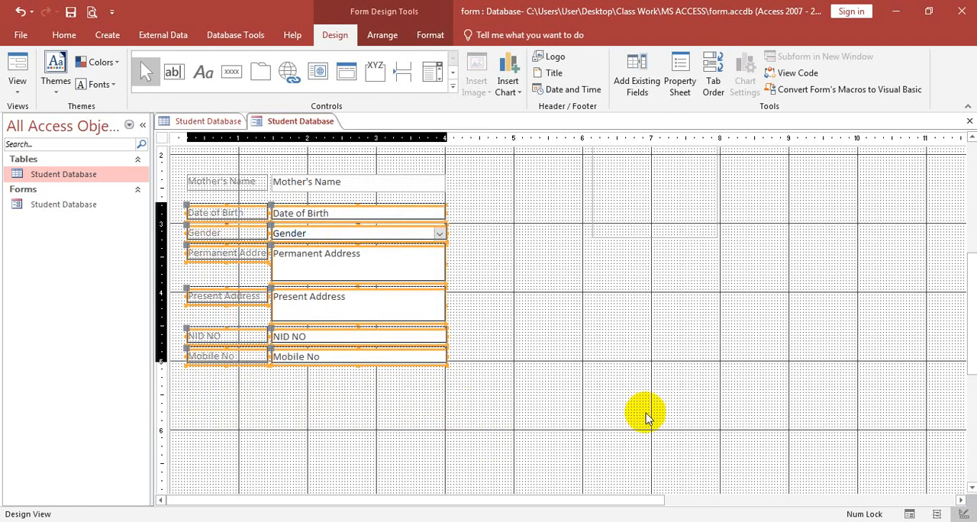
scroll(648, 415, up, 3)
key(Up)
key(Up)
scroll(650, 412, down, 2)
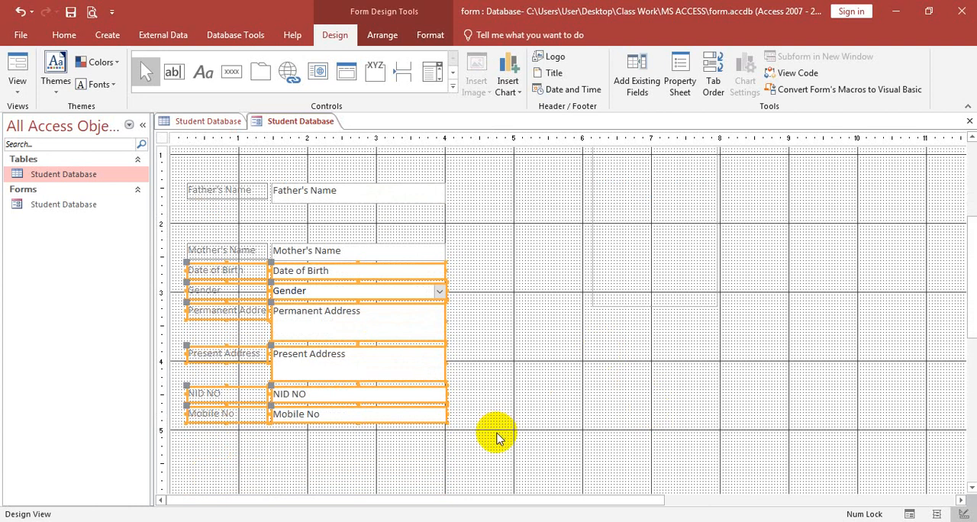
Step: Move the fields from Mother's Name through Mobile No up directly beneath Father's Name, and open the Detail section's Property Sheet
drag(497, 433, 196, 241)
key(Up)
key(Up)
key(Up)
key(Up)
key(Up)
key(Up)
key(Up)
key(Up)
key(Up)
key(Up)
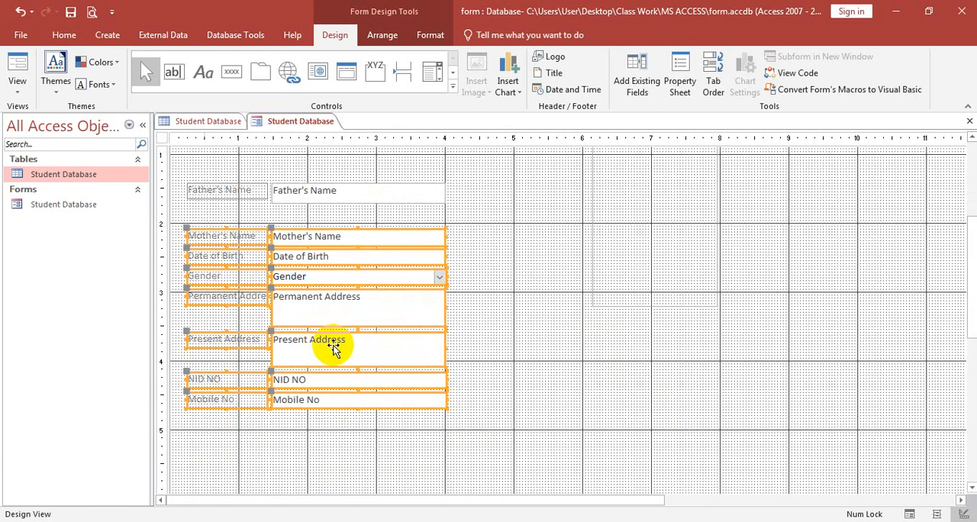
key(Up)
key(Up)
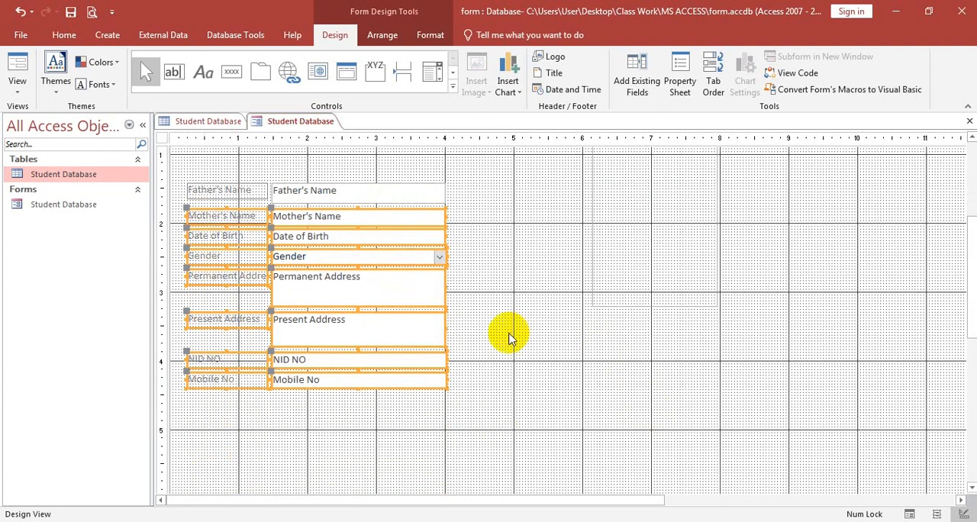
key(Up)
click(484, 403)
key(F4)
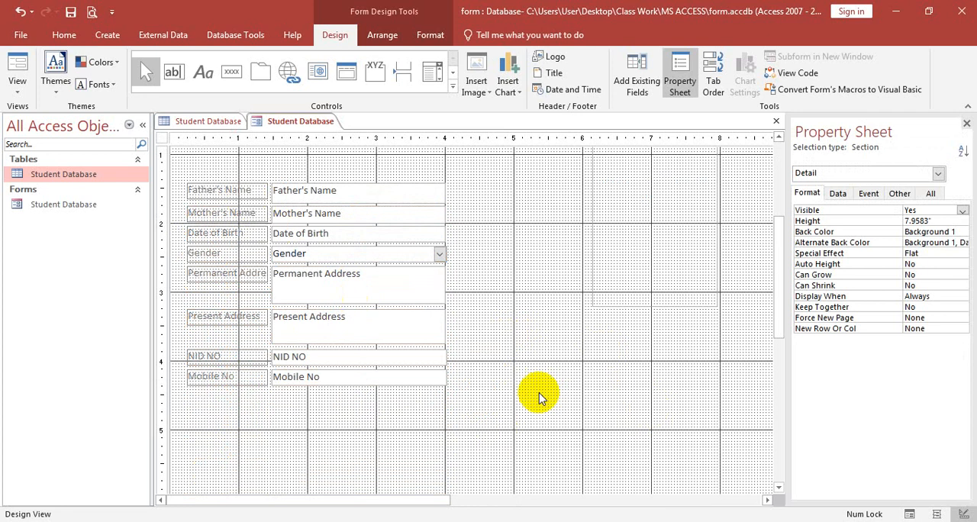
Step: Move the fields from Father's Name through Mobile No up together until they sit directly beneath Student's Name
drag(489, 399, 192, 164)
key(Up)
key(Up)
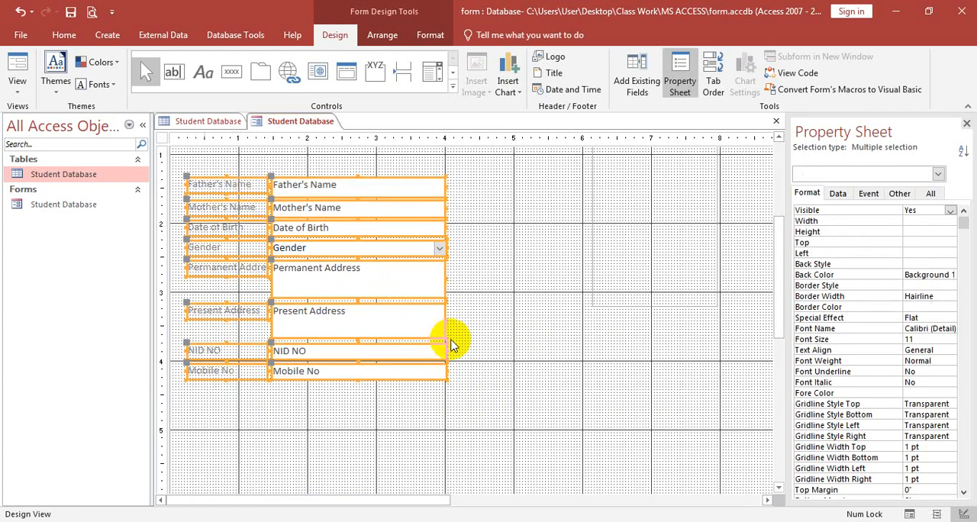
scroll(453, 345, up, 2)
key(Up)
key(Up)
key(Up)
key(Up)
key(Up)
key(Up)
key(Up)
key(Up)
key(Up)
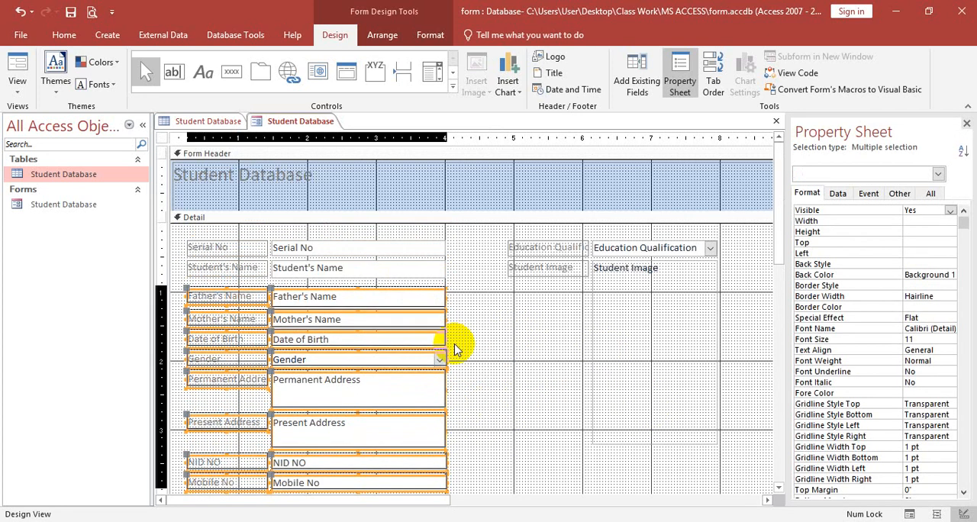
key(Up)
key(Up)
Step: Close the Property Sheet and move the Education Qualification label beneath the Mobile No label
click(553, 247)
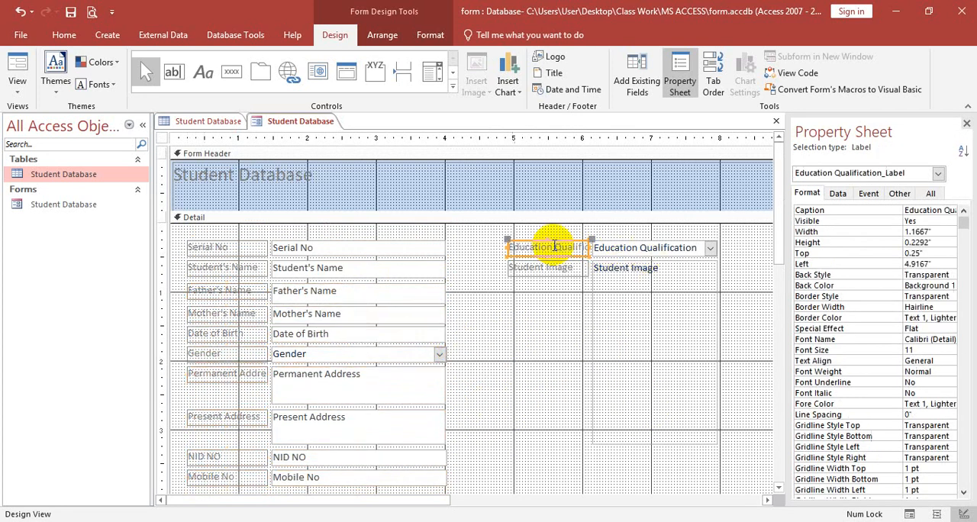
scroll(366, 404, down, 3)
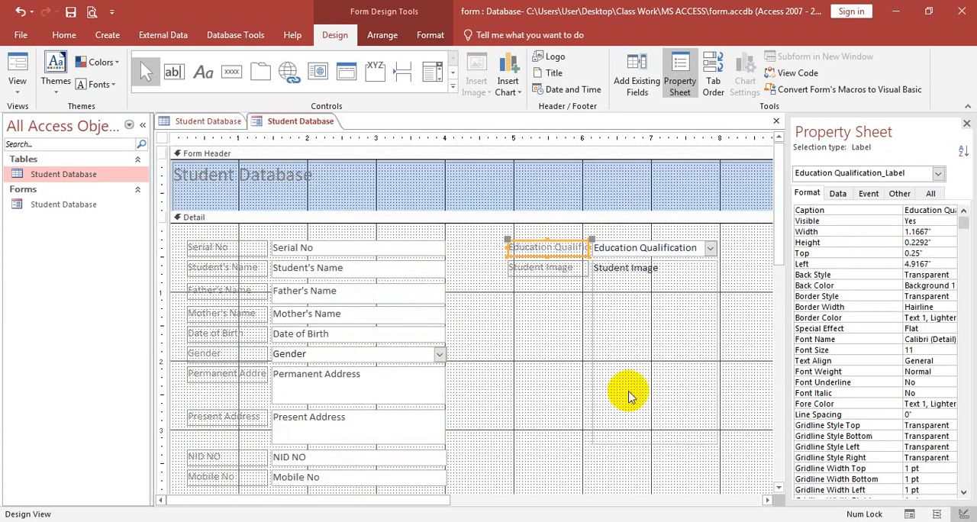
scroll(628, 390, up, 3)
click(966, 125)
scroll(550, 229, down, 2)
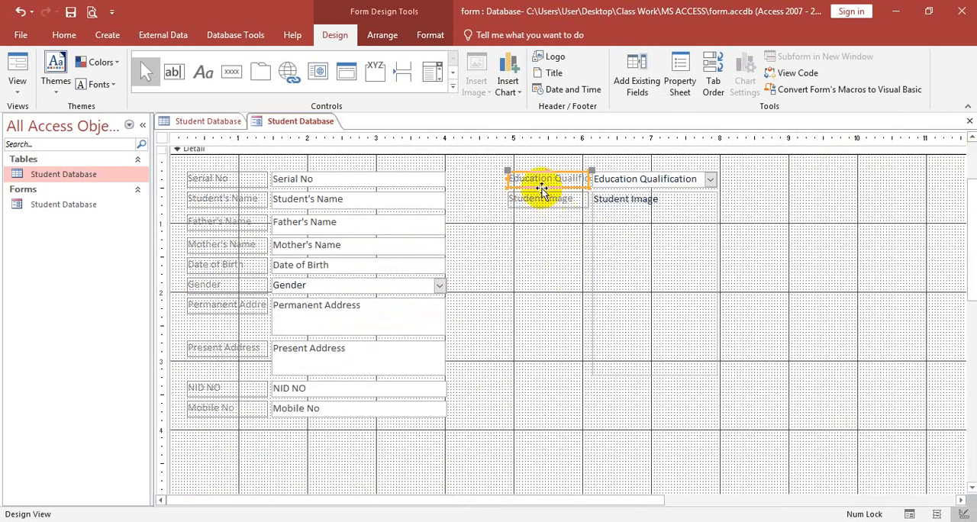
scroll(541, 239, down, 6)
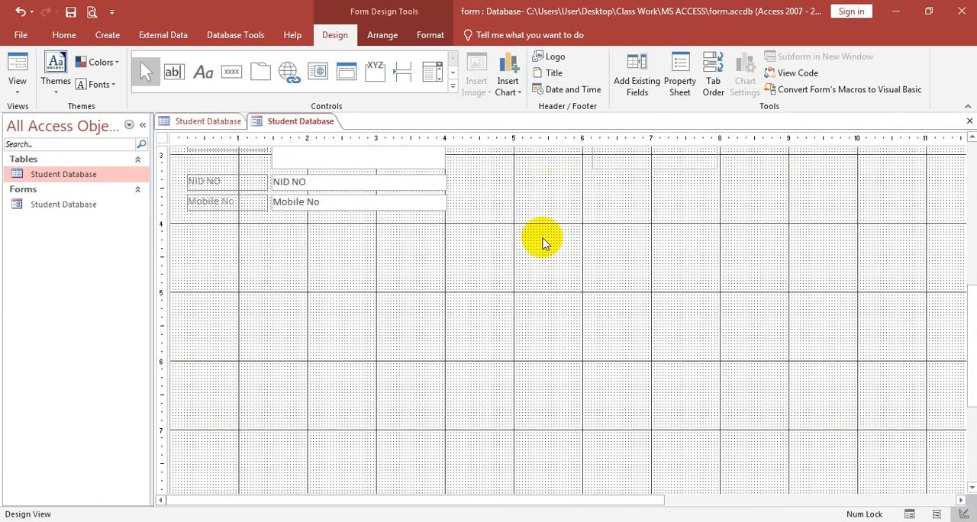
scroll(445, 329, up, 7)
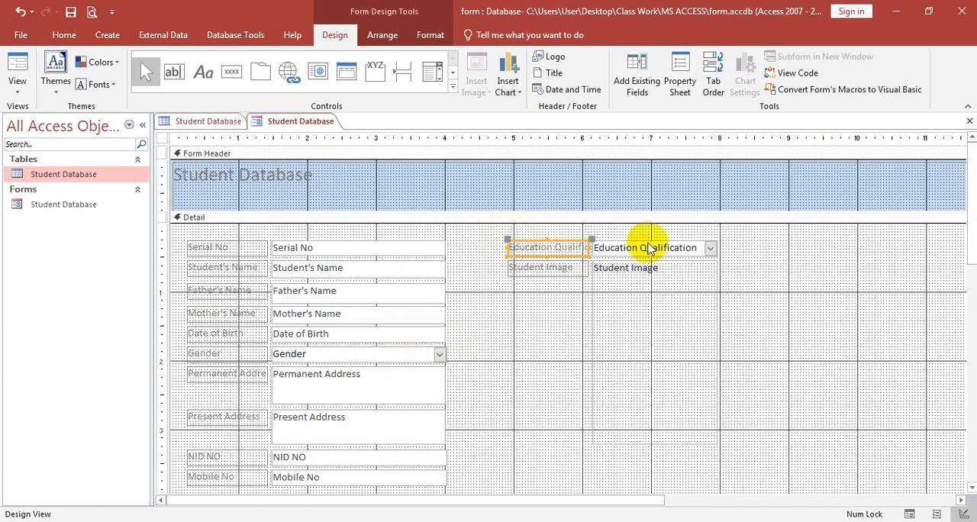
click(782, 253)
drag(735, 252, 192, 401)
scroll(450, 428, up, 3)
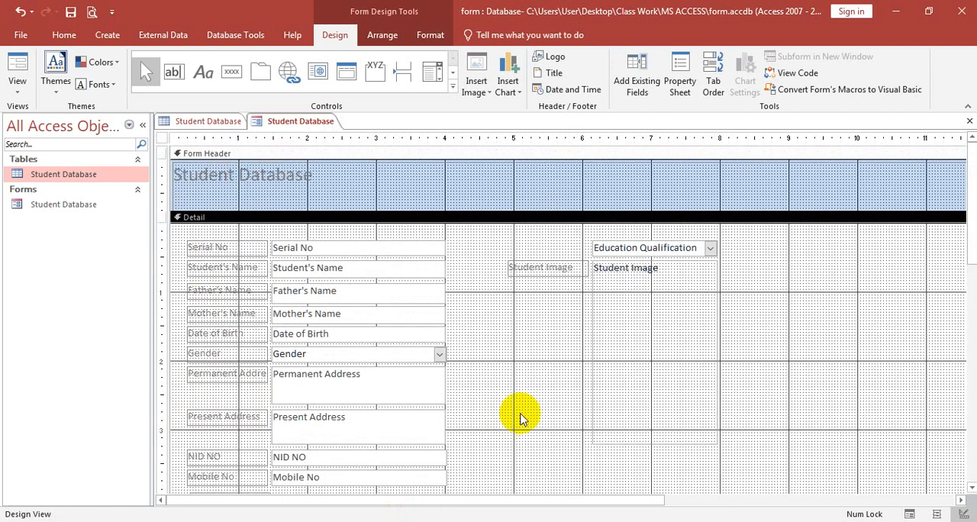
Step: Move the Education Qualification combo box beneath the Mobile No box and widen it to the 4-inch mark
click(683, 248)
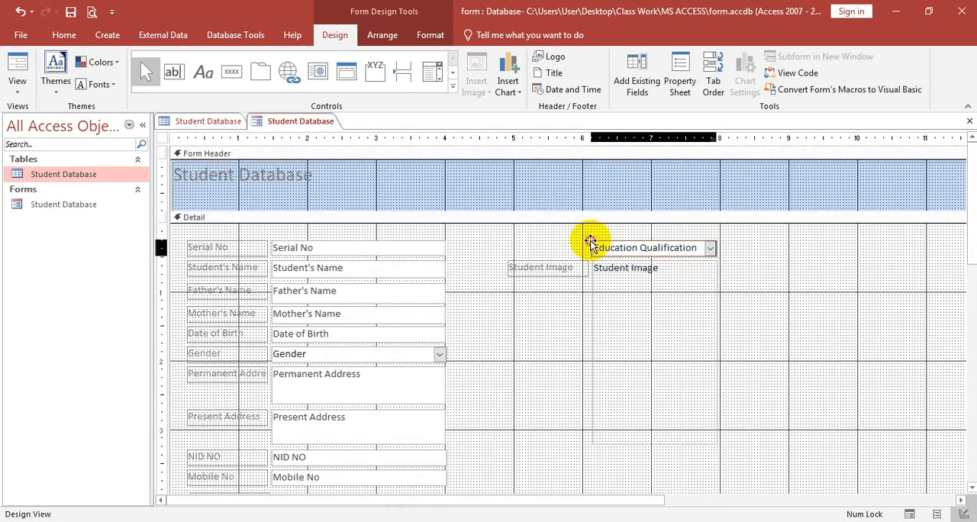
drag(589, 243, 273, 365)
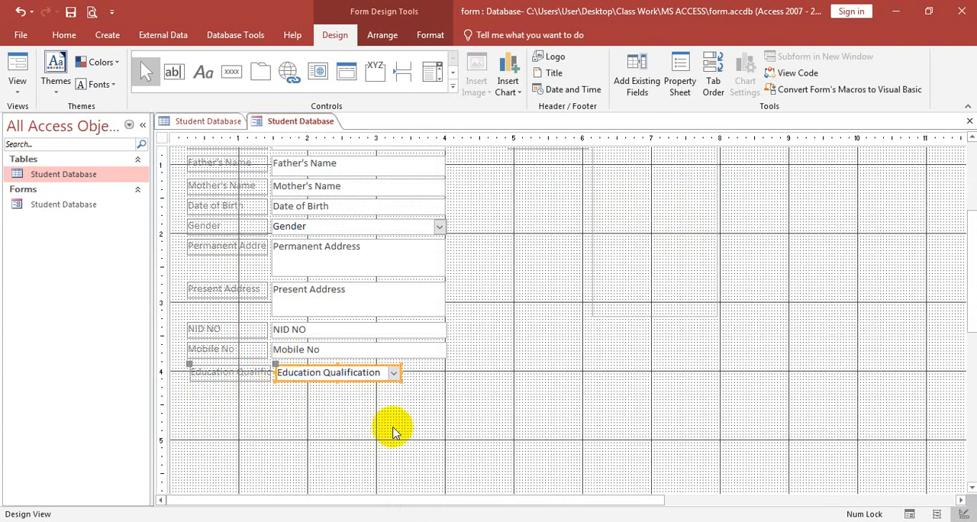
drag(399, 373, 446, 380)
scroll(542, 388, up, 3)
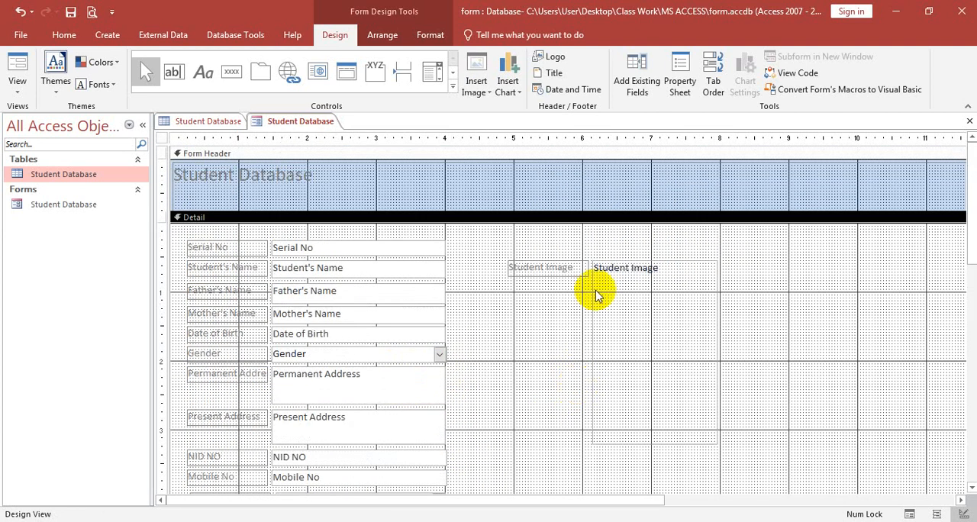
Step: Move the Student Image label to about the 5.2-inch mark and place the image frame beneath it, starting at about 4.9 inches
click(570, 267)
drag(512, 259, 527, 246)
click(610, 283)
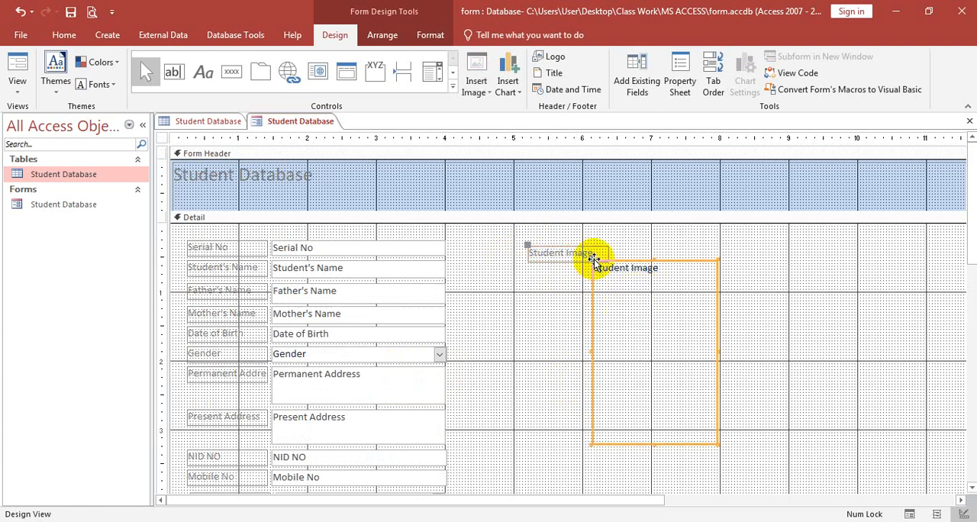
drag(592, 260, 504, 266)
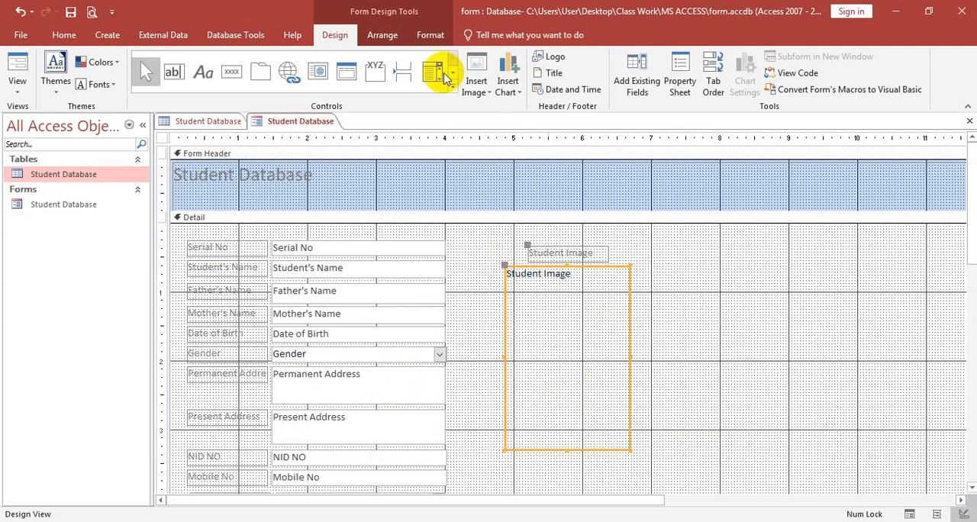
click(429, 36)
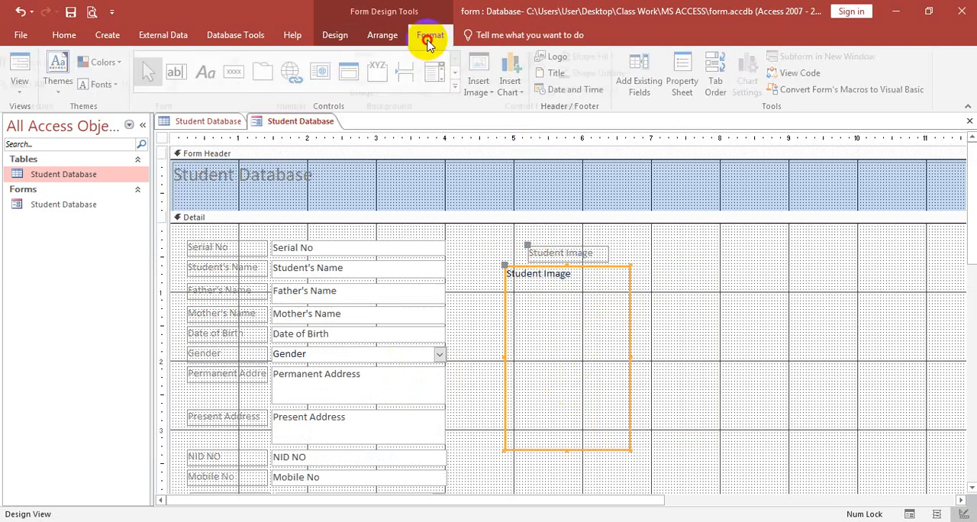
click(384, 36)
click(338, 35)
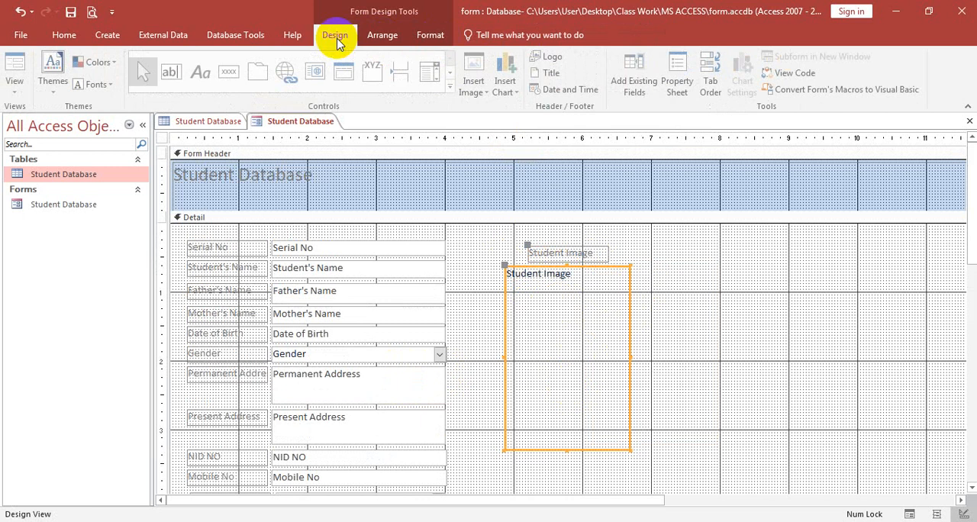
click(682, 84)
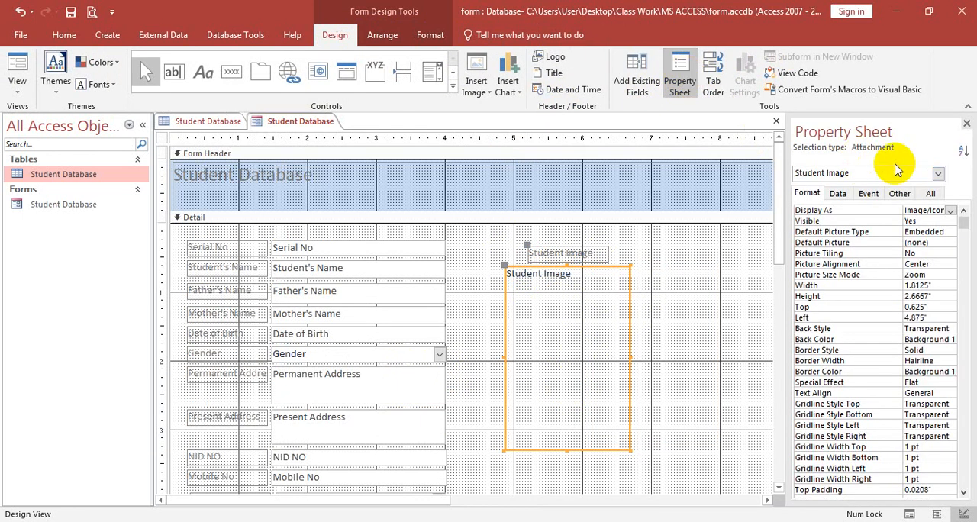
click(966, 122)
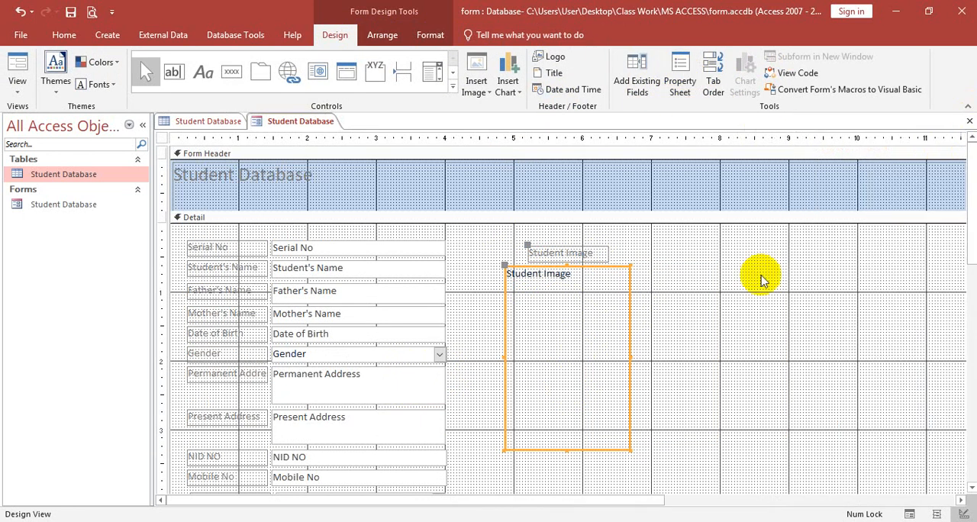
Step: Set the Student Image frame's width to 1.5 inches and height to 1.9 inches, and move its left edge to about the 5-inch mark
right_click(569, 330)
click(622, 511)
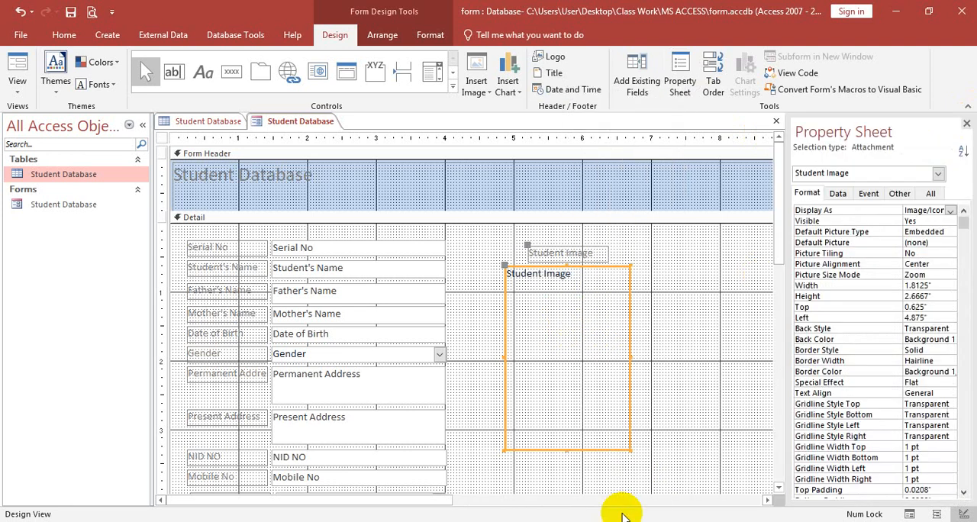
click(897, 284)
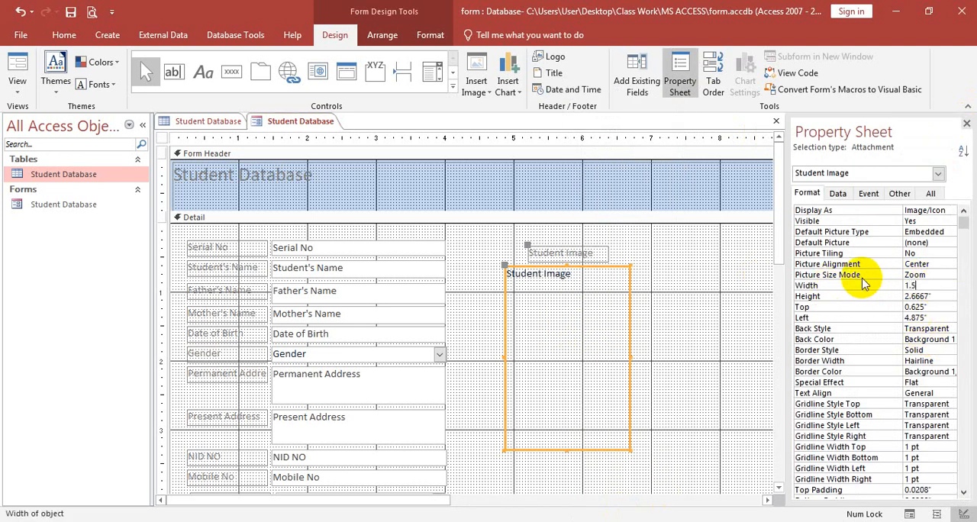
text(1.5)
key(Return)
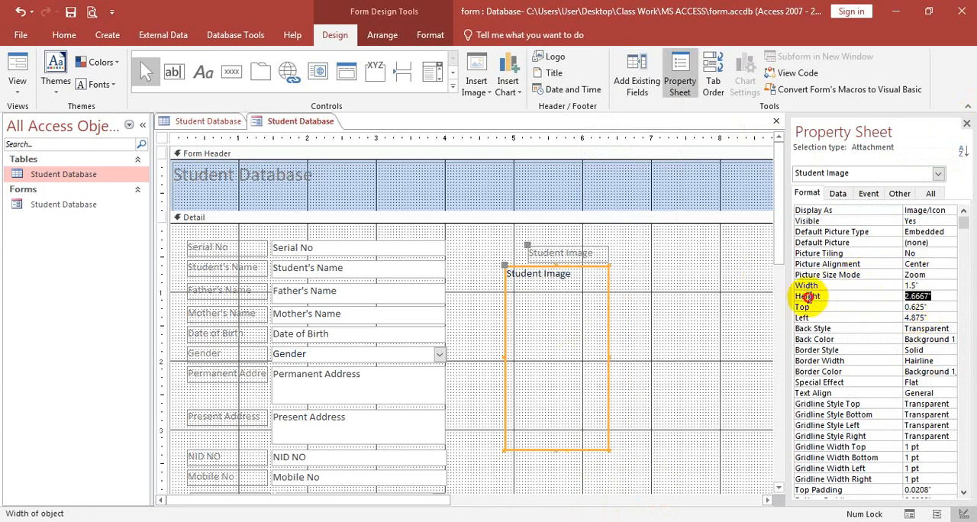
text(1.9)
key(Return)
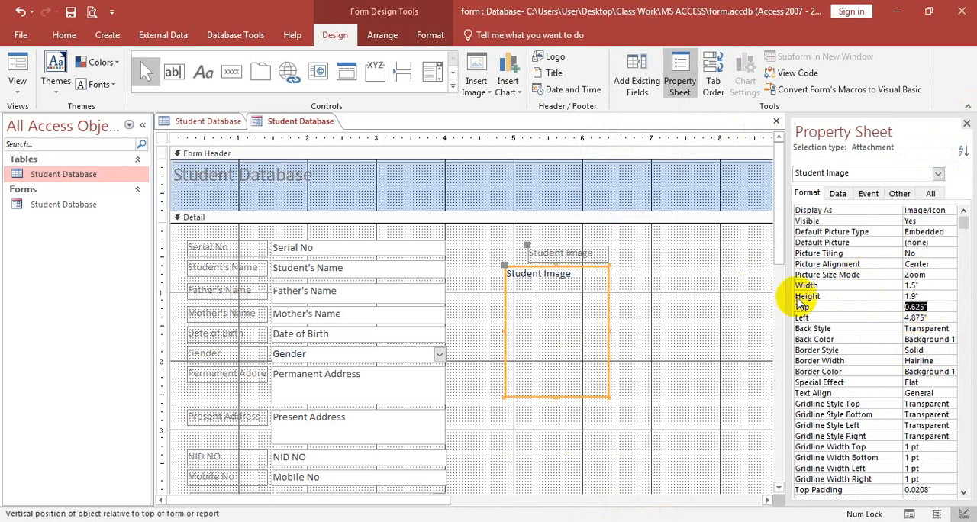
click(966, 123)
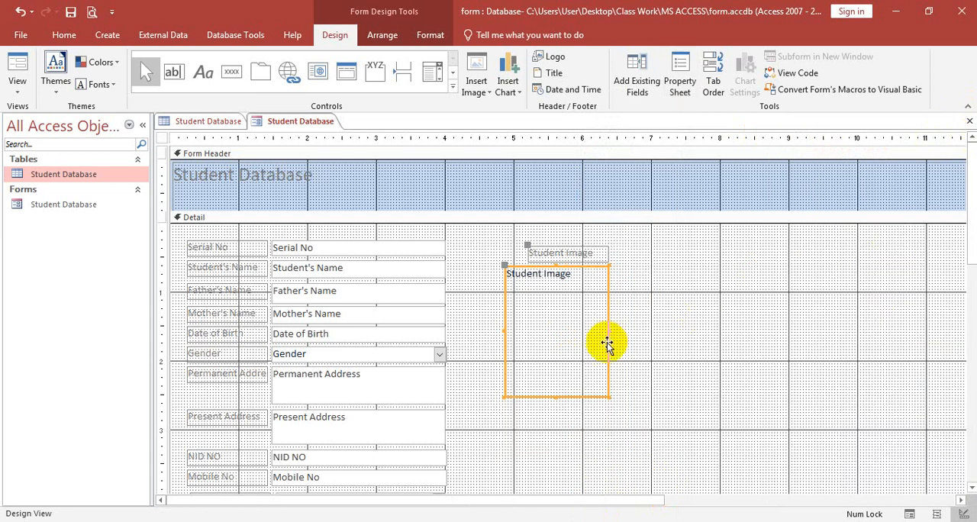
drag(506, 266, 518, 266)
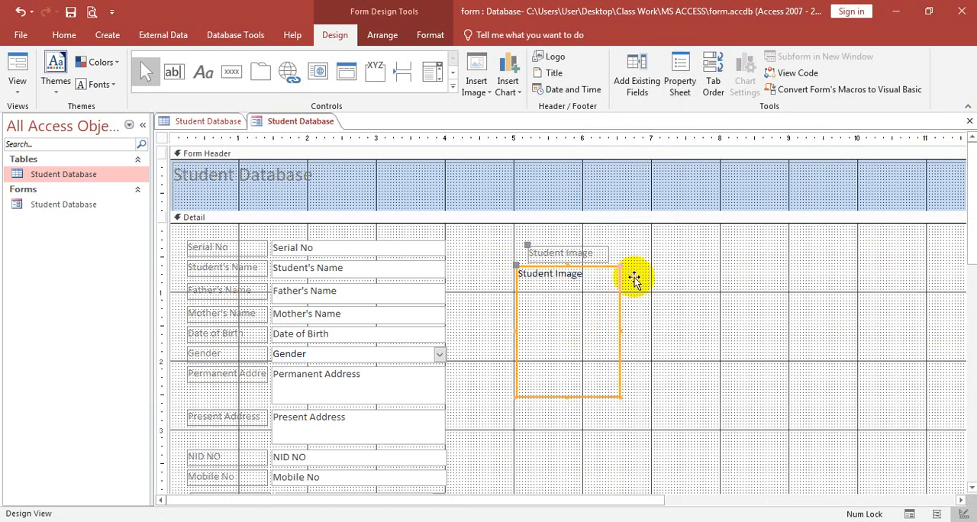
click(261, 174)
click(261, 174)
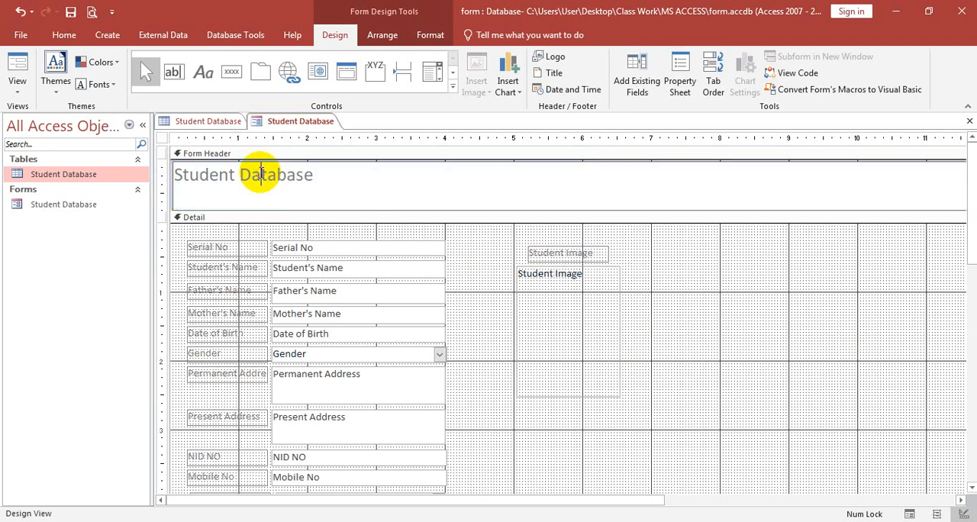
scroll(630, 430, down, 3)
scroll(630, 430, up, 3)
scroll(630, 430, down, 3)
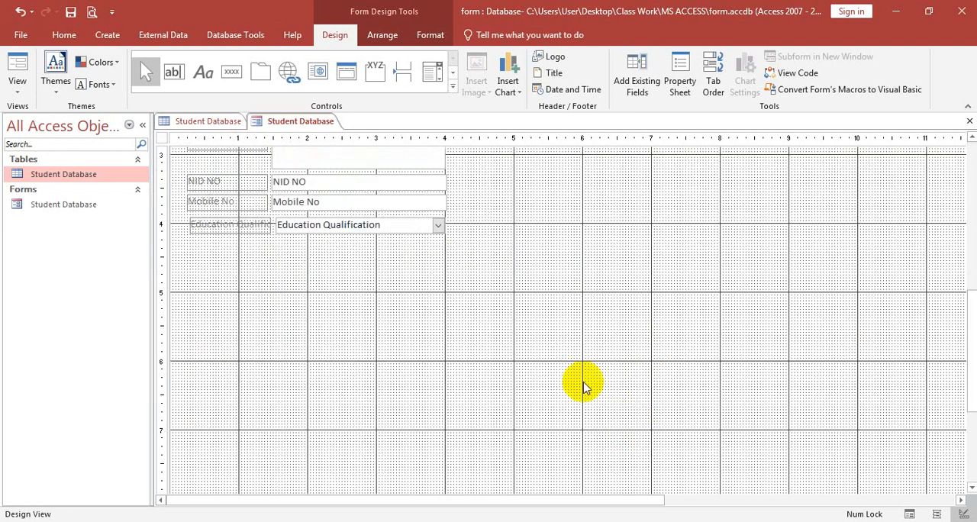
Step: Save the Student Database form and close both the form and the table
right_click(300, 122)
click(329, 130)
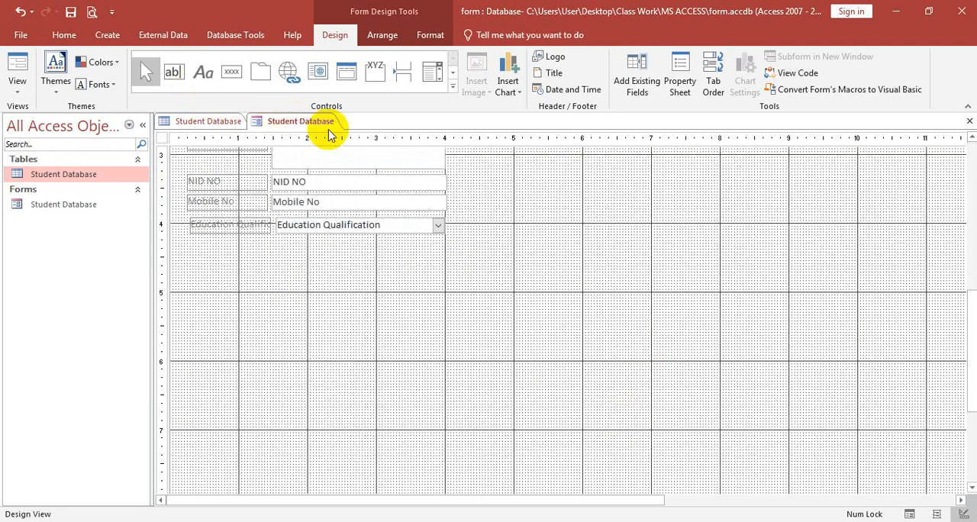
click(969, 122)
click(969, 123)
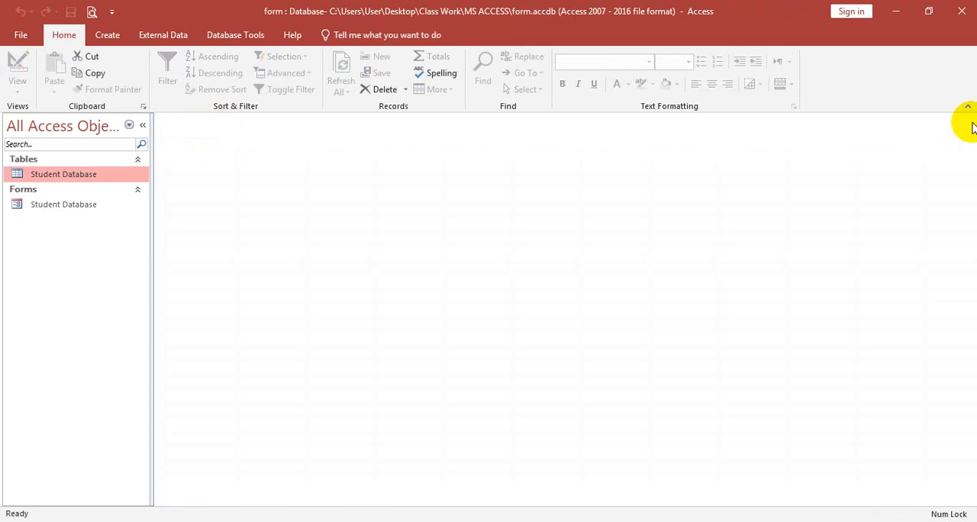
Step: Open the Student Database form to review its layout and switch it to Design view
double_click(63, 207)
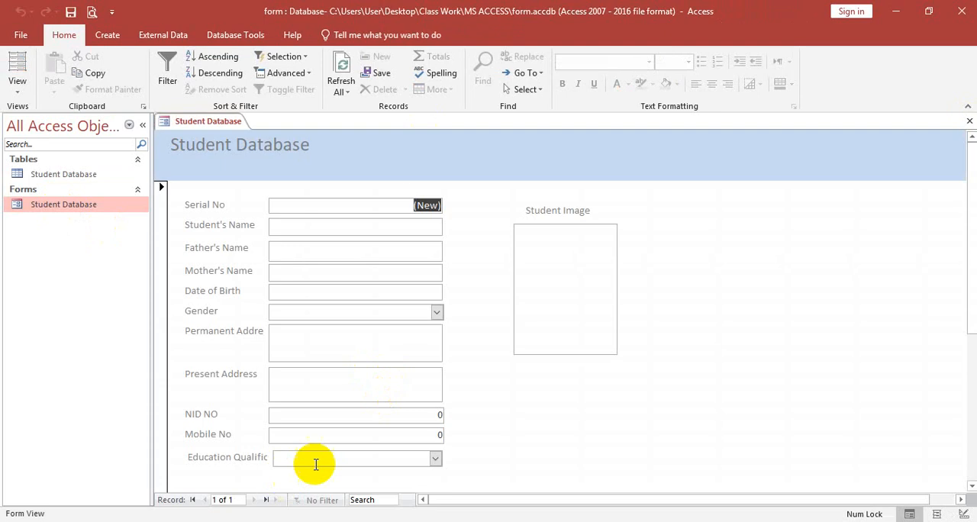
scroll(450, 374, down, 3)
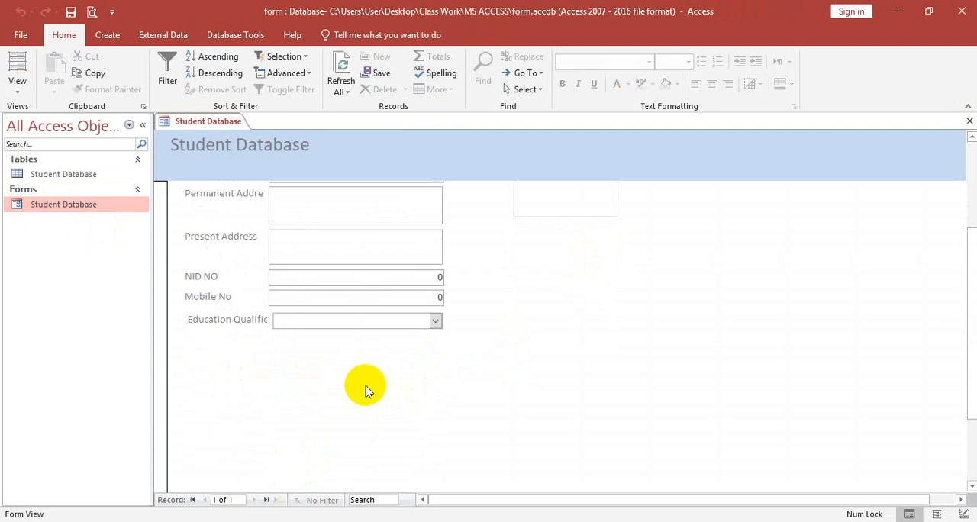
right_click(226, 120)
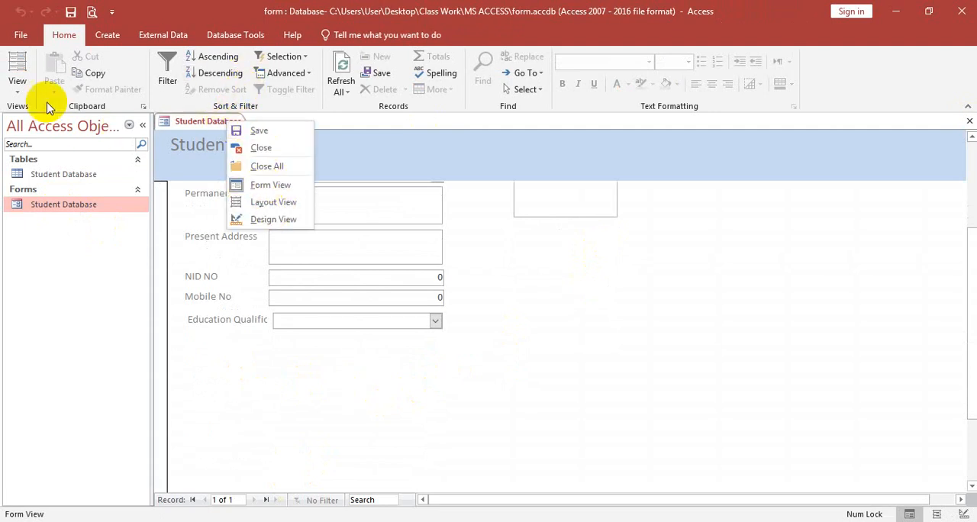
click(17, 85)
click(72, 180)
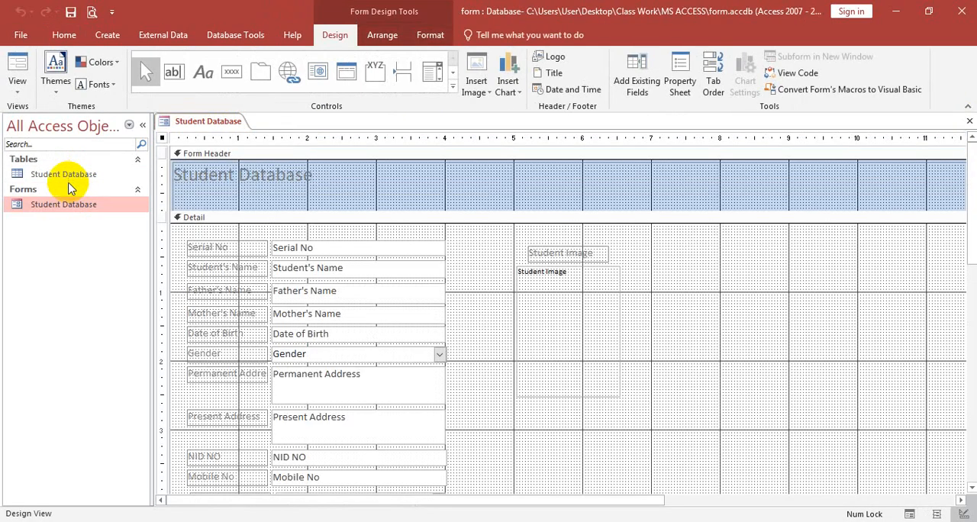
Step: Add a command button at the 5-inch mark below Education Qualification with the Record Operations action Save Record and the text "Save Record"
scroll(535, 276, down, 10)
scroll(290, 209, up, 4)
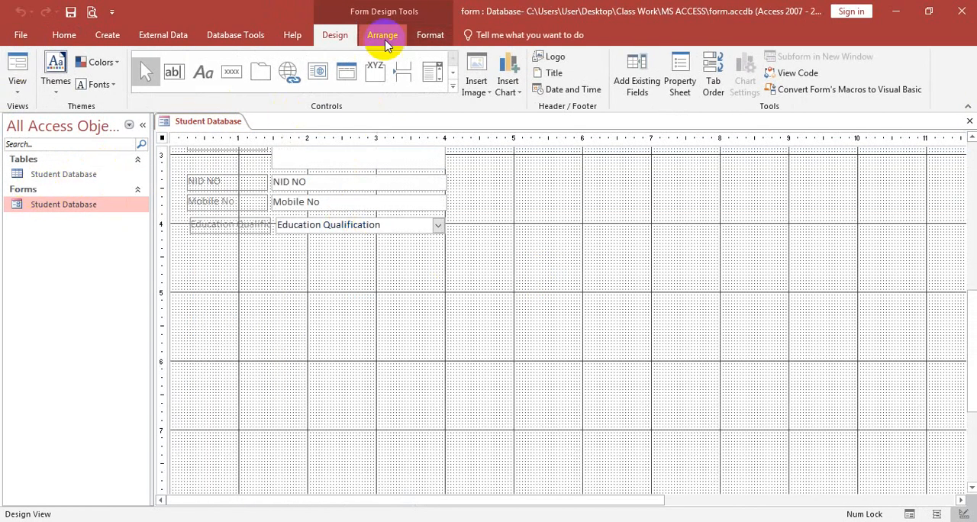
click(233, 74)
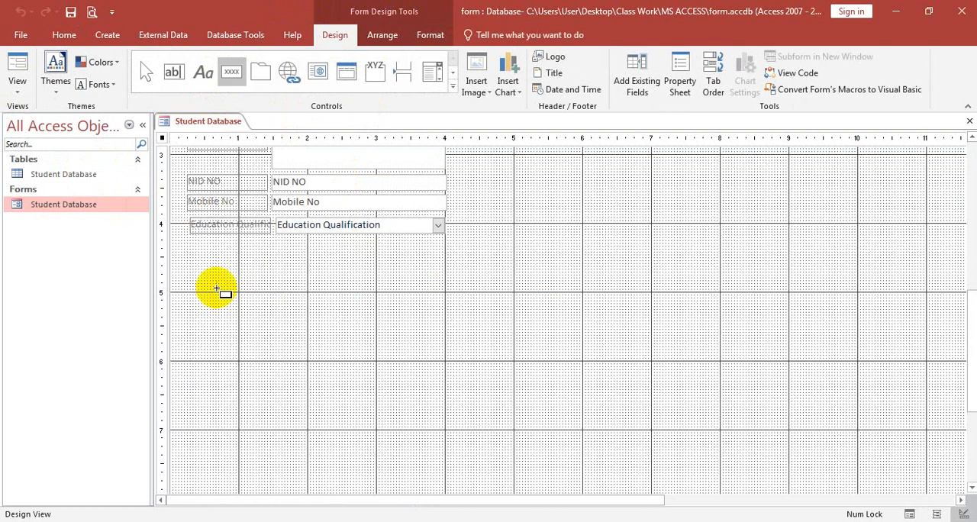
drag(217, 291, 316, 316)
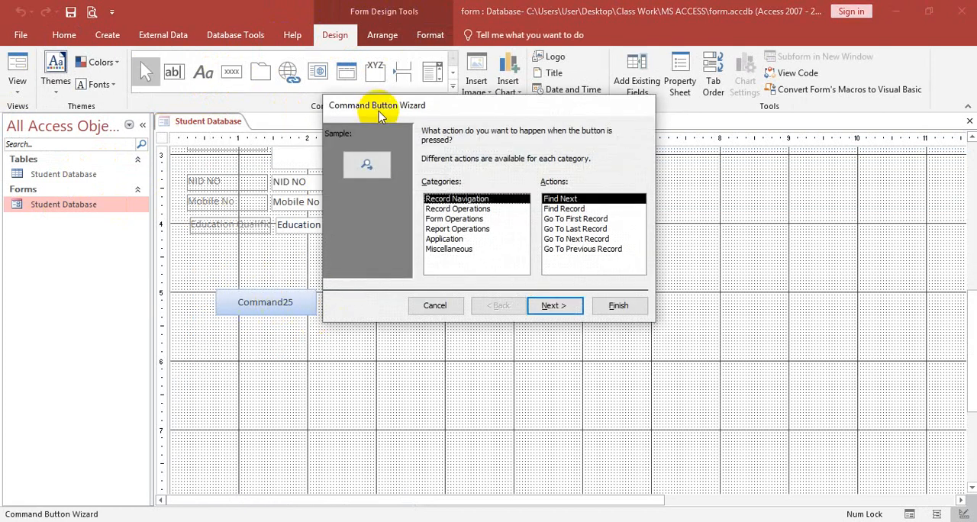
click(429, 202)
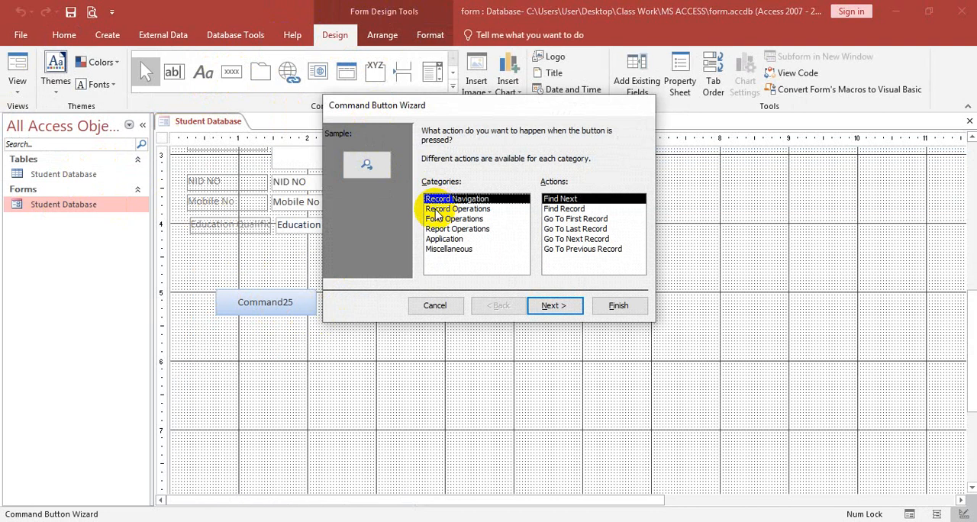
click(439, 209)
click(571, 240)
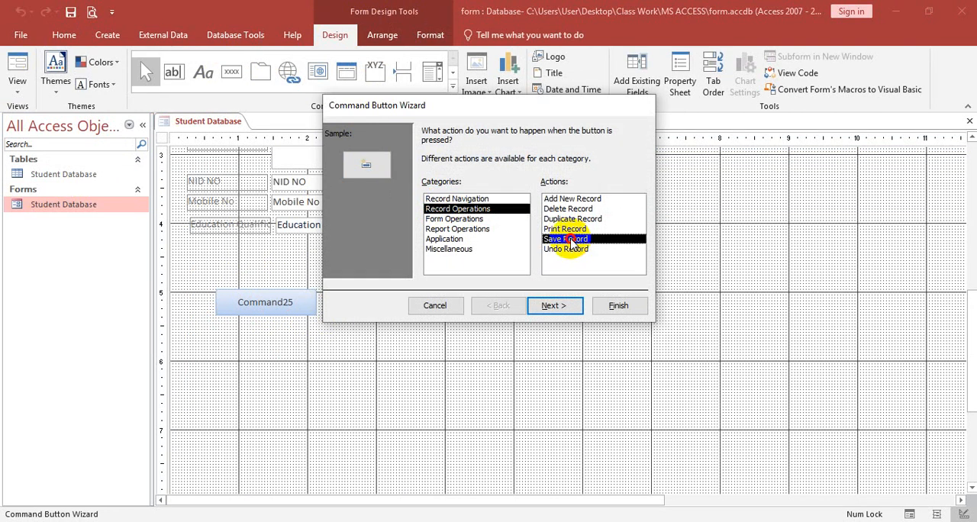
click(556, 307)
click(428, 189)
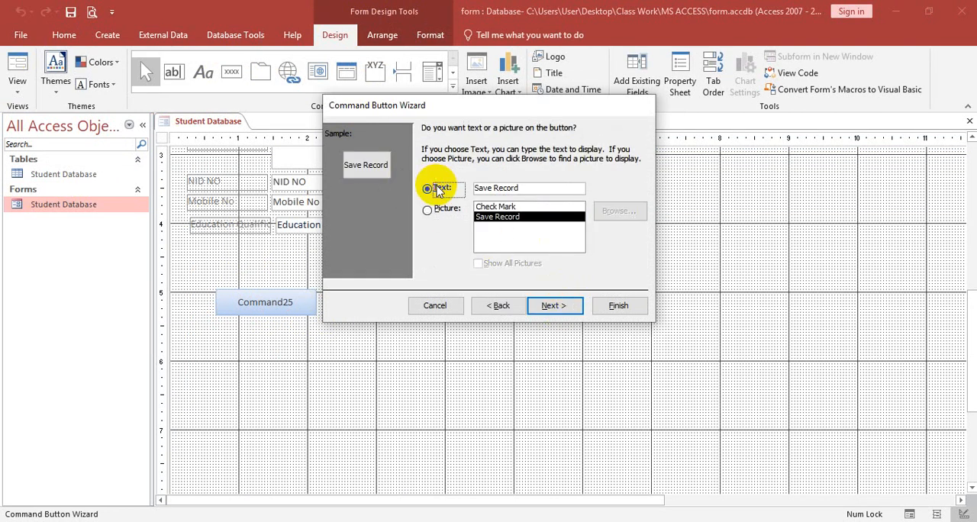
click(567, 309)
click(618, 305)
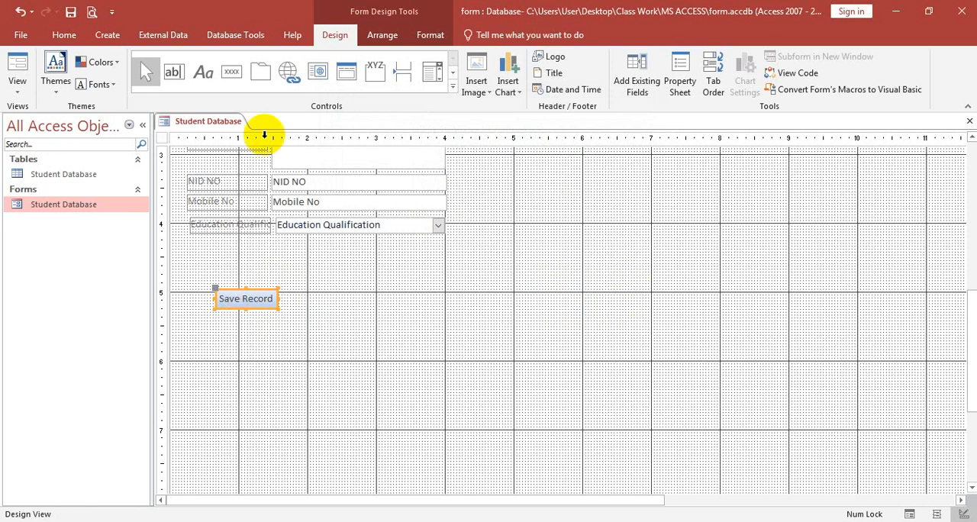
Step: Add a command button beside Save Record with the Record Operations action Add New Record and the text "Add Record"
click(232, 72)
drag(287, 286, 377, 325)
click(458, 208)
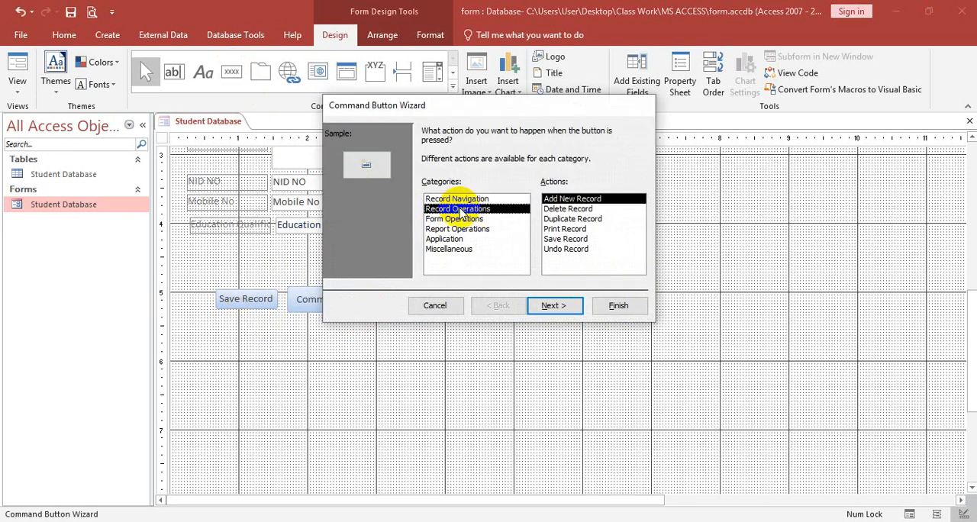
click(569, 200)
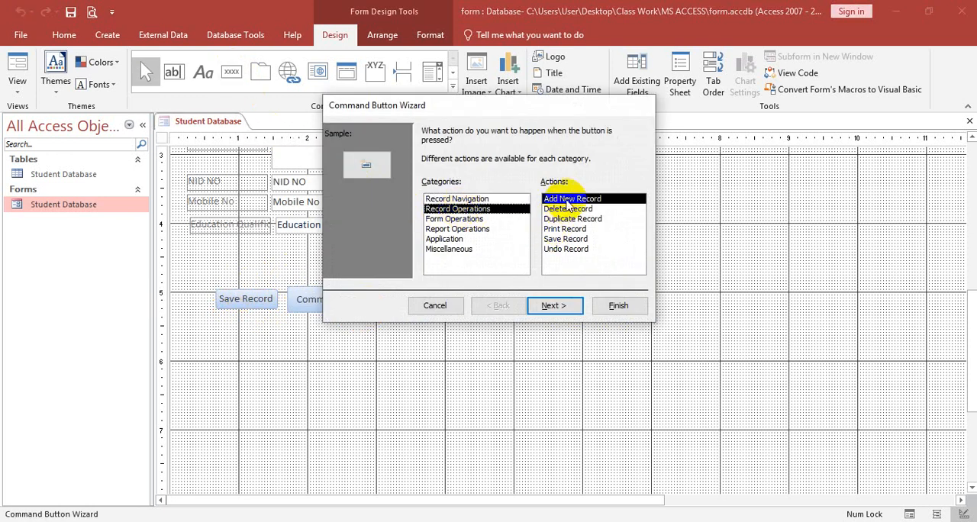
click(554, 305)
click(446, 188)
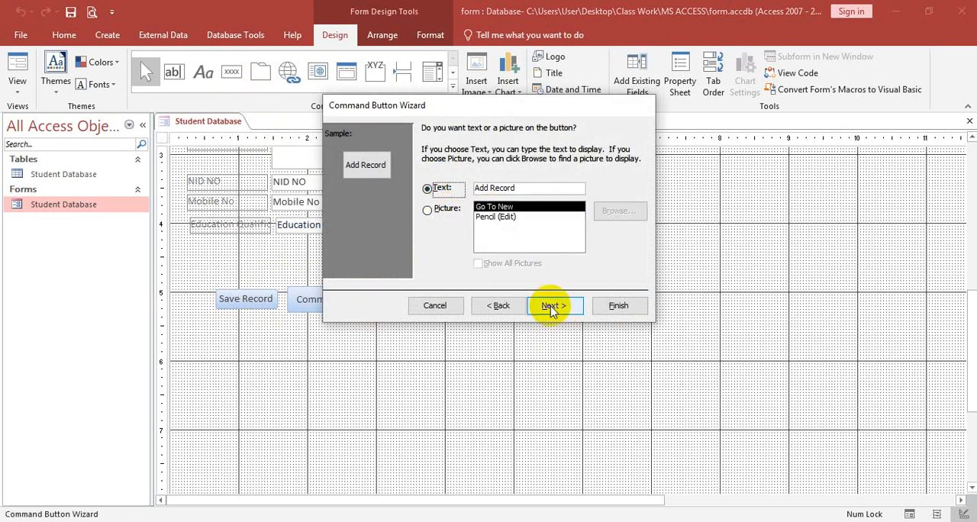
click(617, 305)
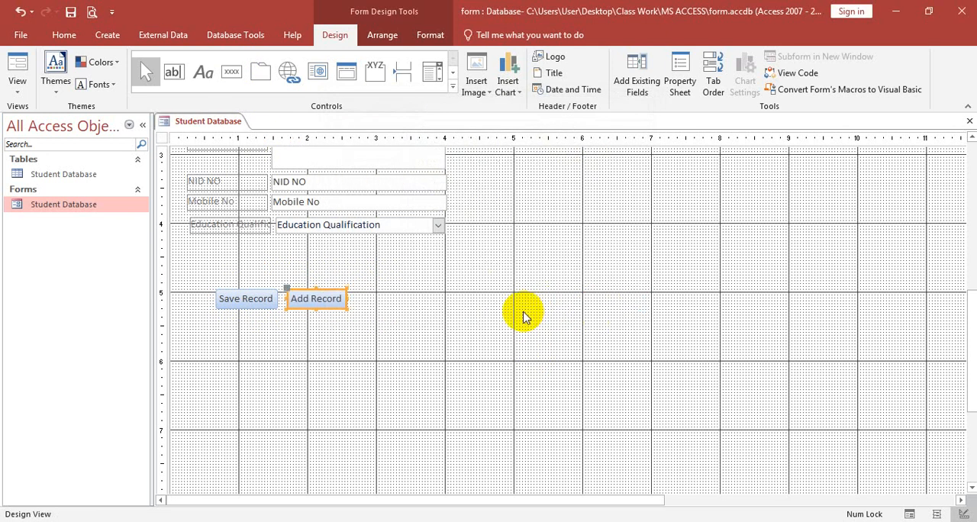
Step: Save the form with its two command buttons and close it
right_click(233, 124)
click(264, 131)
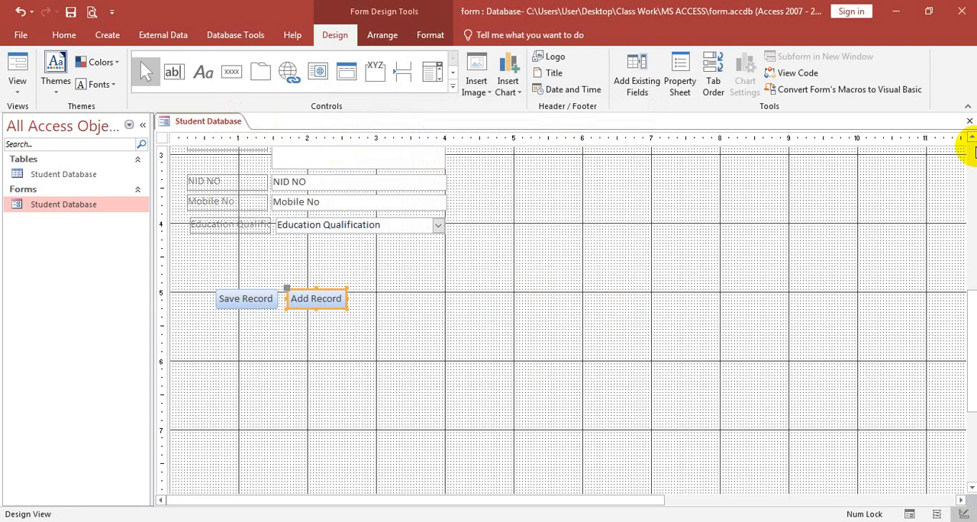
click(968, 121)
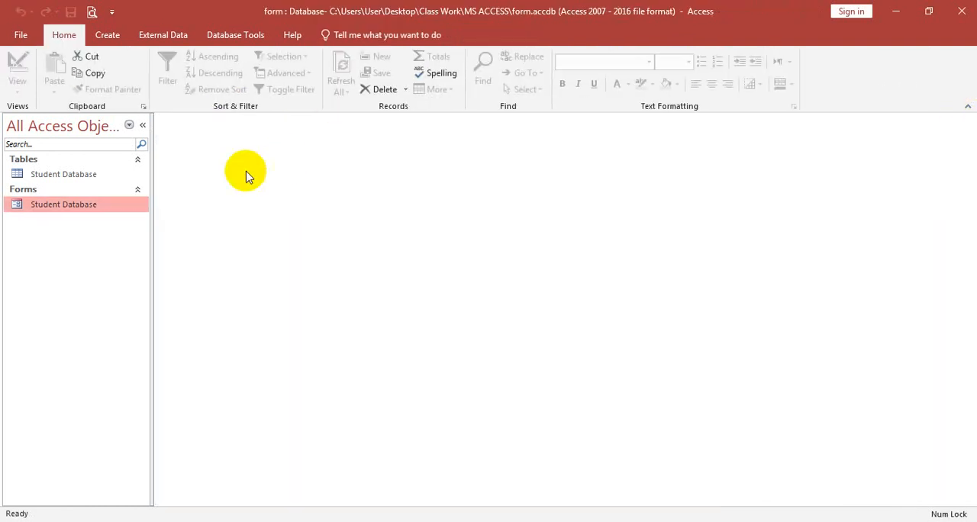
Step: Inspect the Student Database table and close it, and open the Student Database form in Form view to review its fields and buttons
double_click(70, 174)
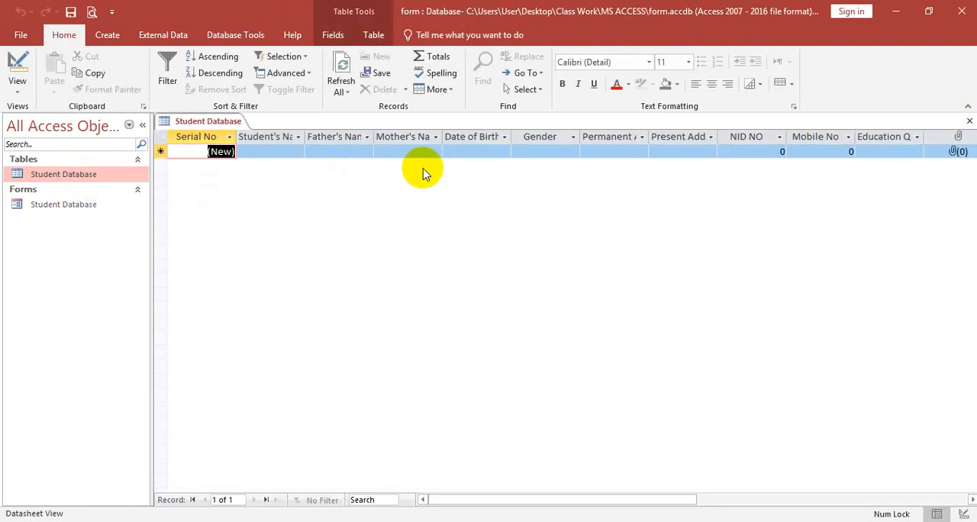
click(968, 121)
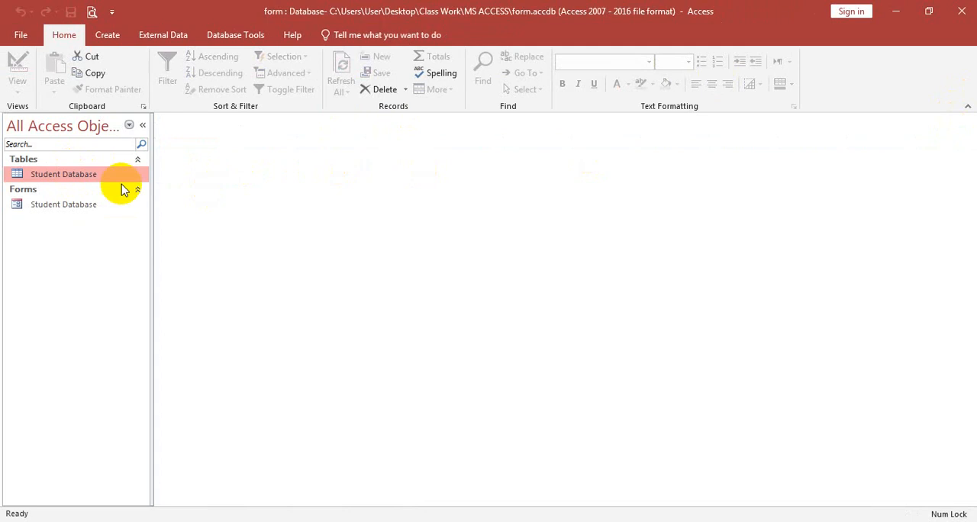
click(67, 204)
double_click(68, 205)
scroll(561, 261, down, 3)
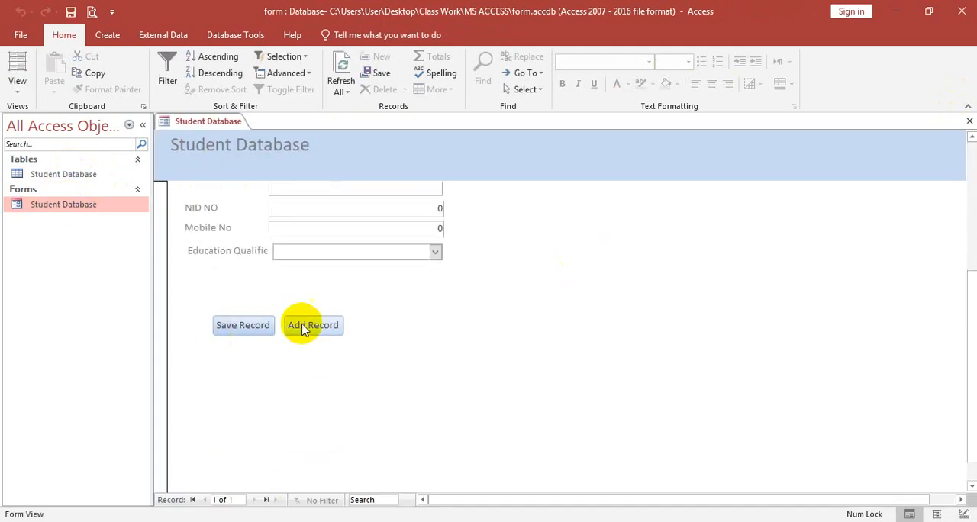
scroll(279, 336, up, 3)
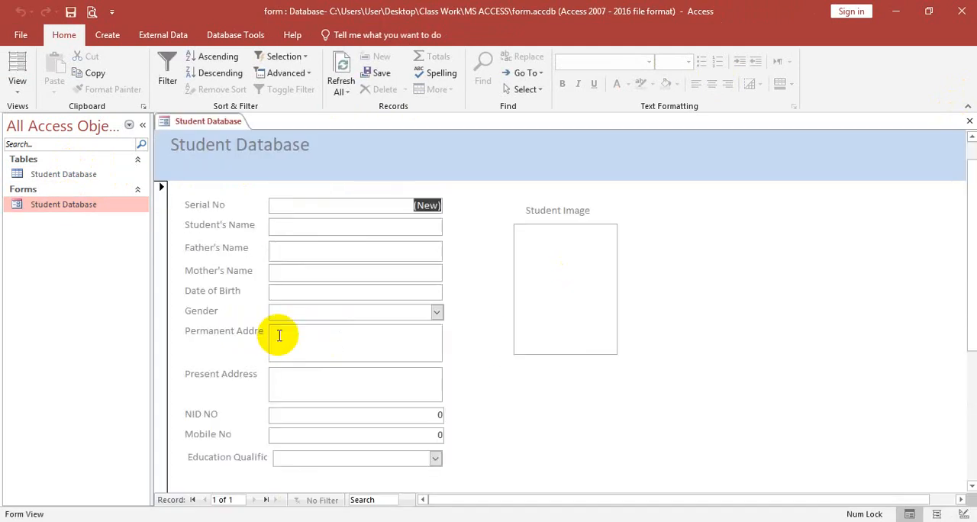
Step: Enter the student's, father's and mother's names in the first record of the Student Database form
click(316, 229)
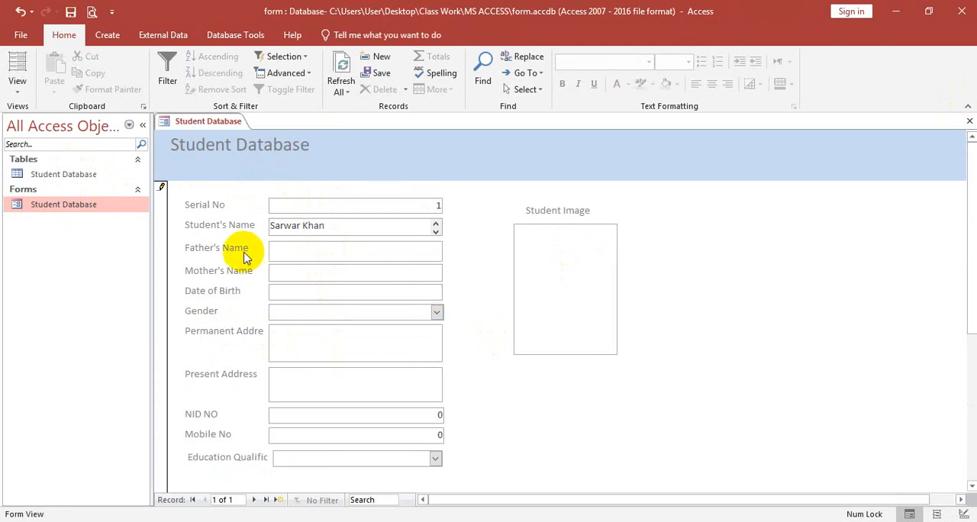
click(308, 246)
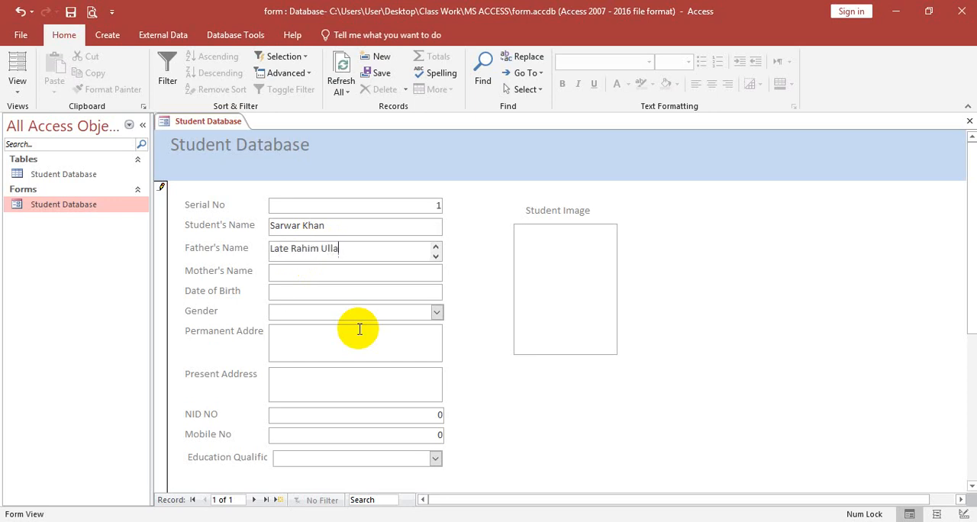
click(324, 275)
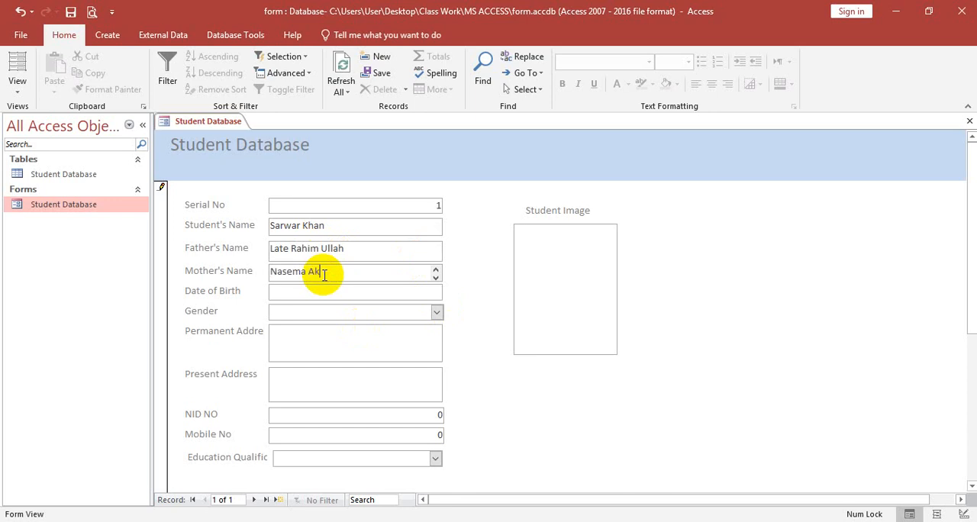
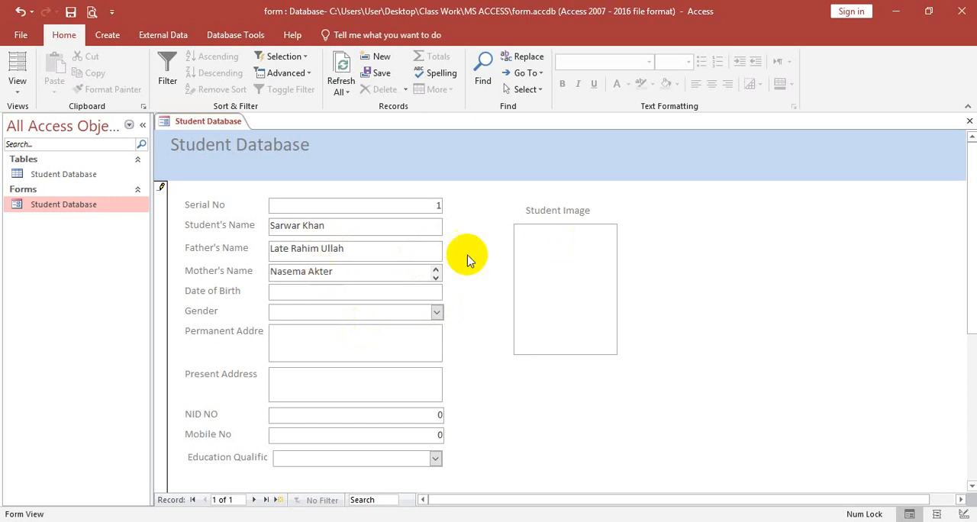
Step: Pick the first student's date of birth from the calendar and set Gender to Male
click(399, 291)
click(450, 291)
click(401, 364)
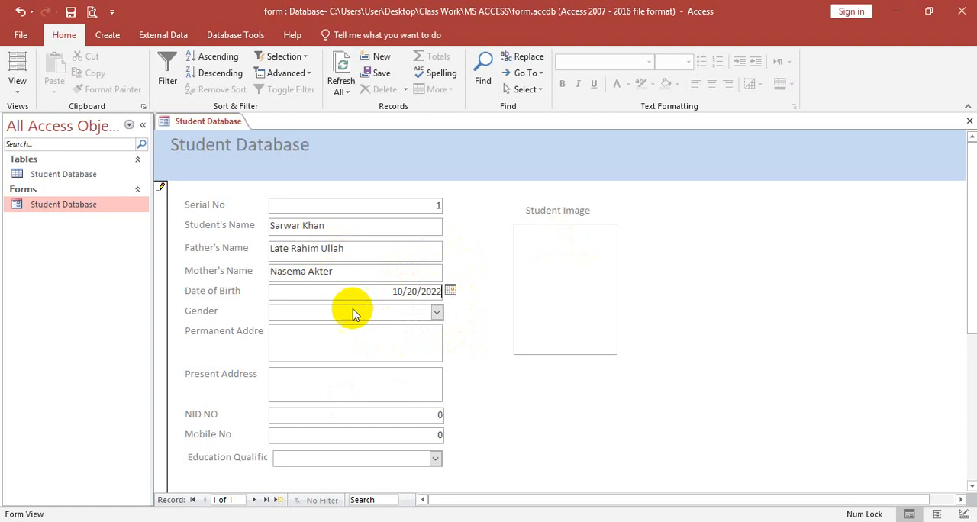
click(436, 312)
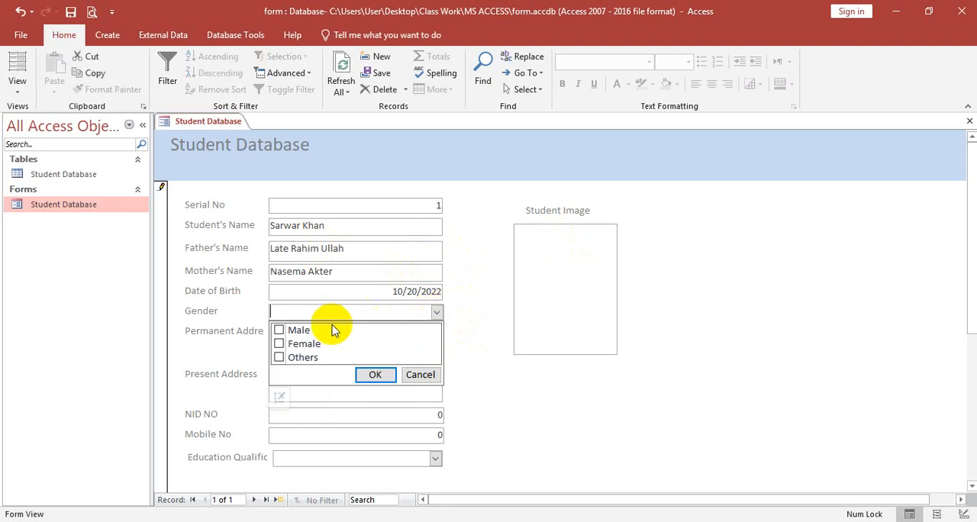
click(279, 330)
click(375, 374)
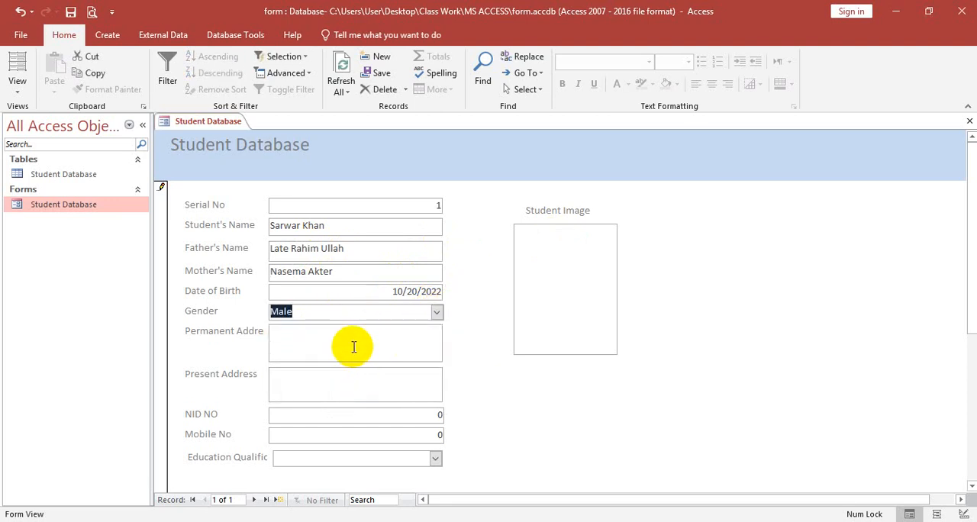
Step: Fill in the first student's permanent and present addresses, NID number and mobile number
click(353, 347)
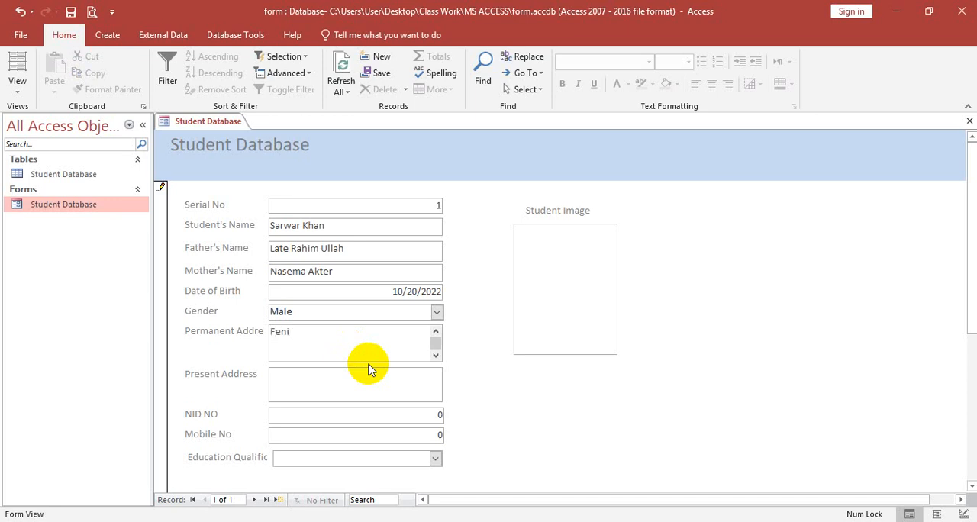
click(357, 384)
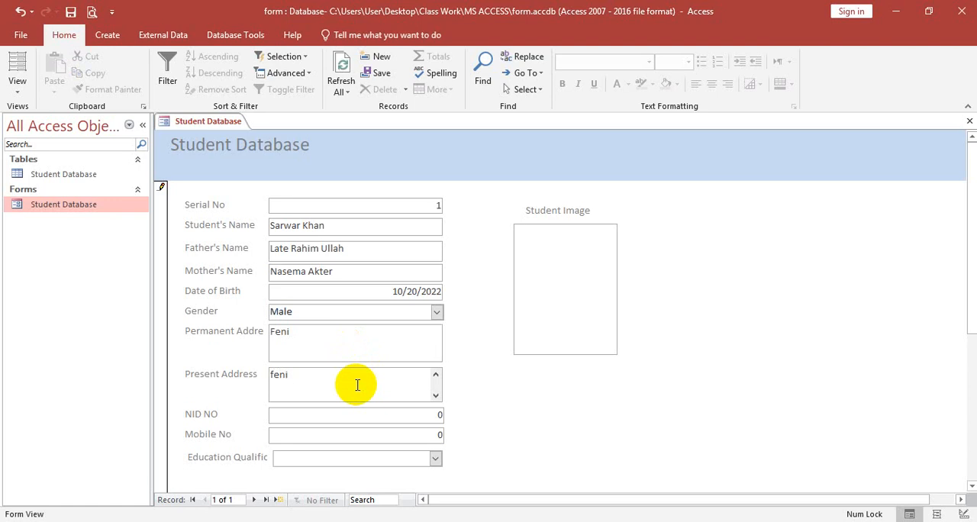
click(360, 412)
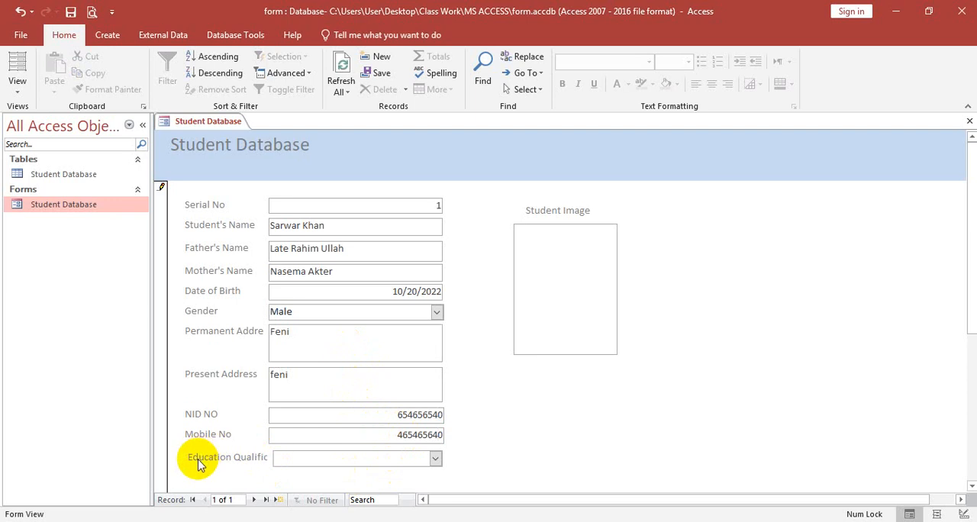
Step: Set the first student's Education Qualification to PSC, JSC, SSC and HSC
click(435, 459)
click(283, 340)
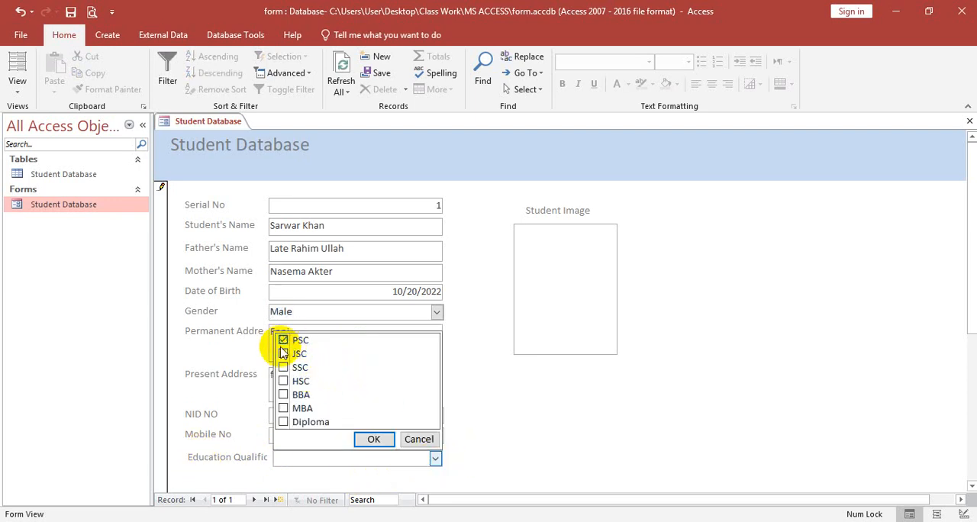
click(283, 354)
click(284, 367)
click(284, 380)
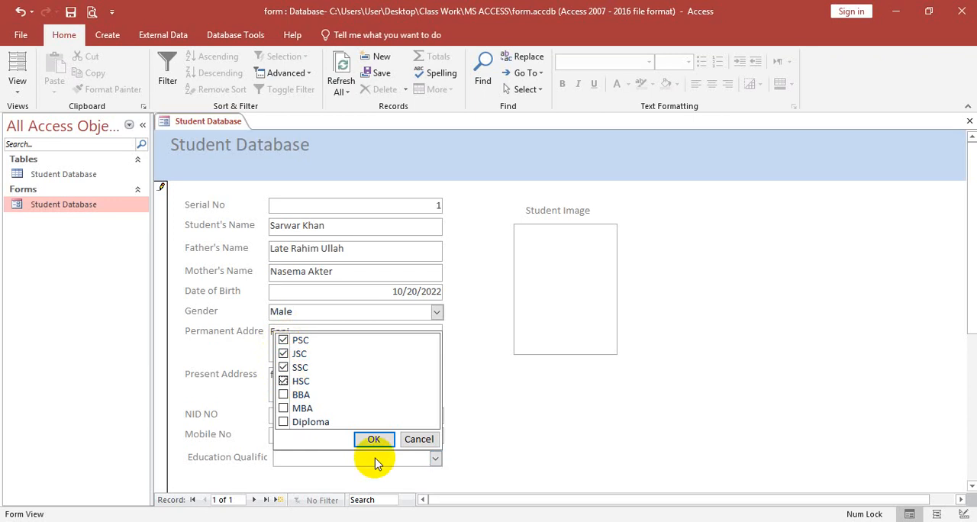
click(373, 439)
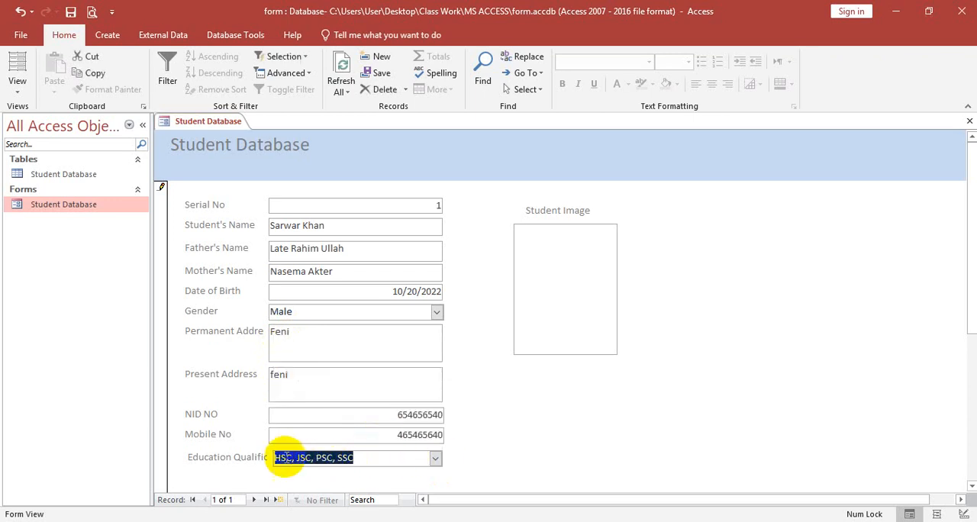
Step: Attach the student's portrait .ico file from the Downloads folder to the Student Image field
scroll(333, 462, down, 3)
click(249, 395)
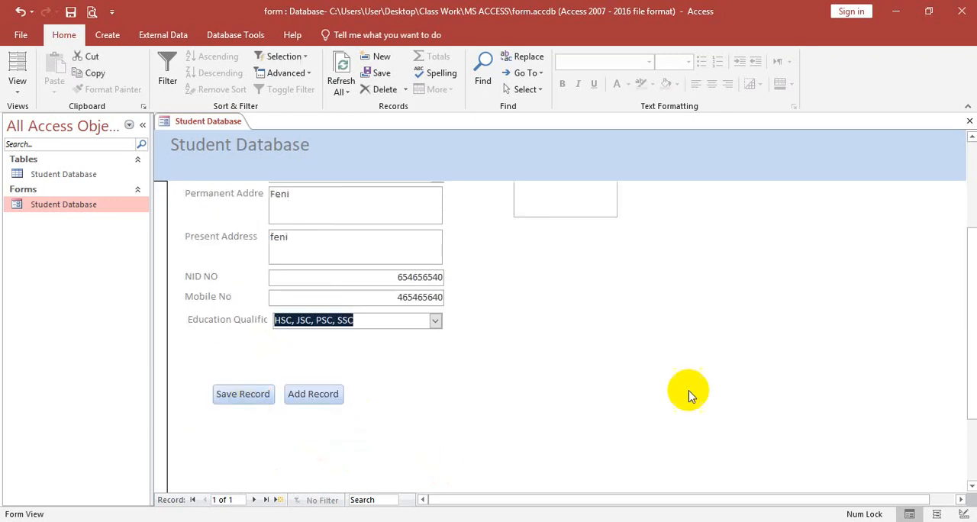
scroll(689, 392, up, 3)
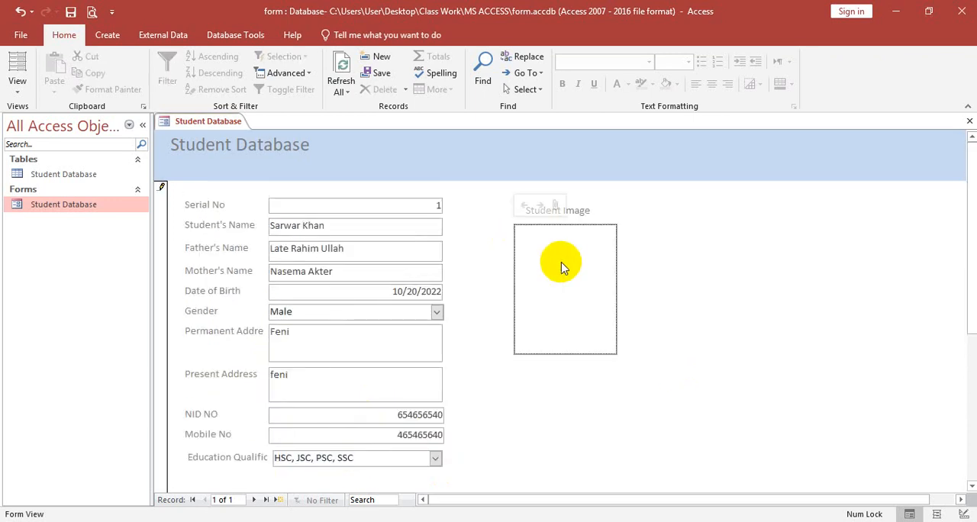
click(554, 204)
click(597, 224)
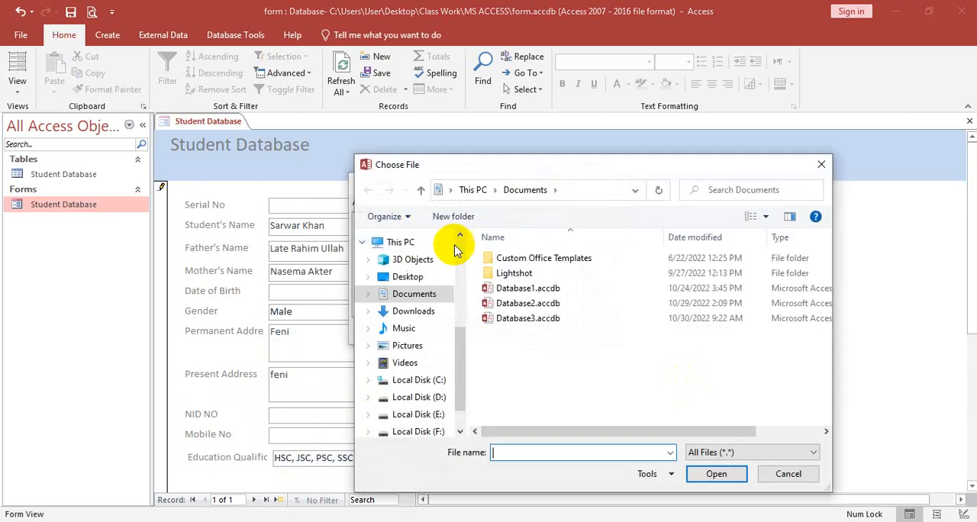
click(420, 282)
scroll(680, 339, down, 10)
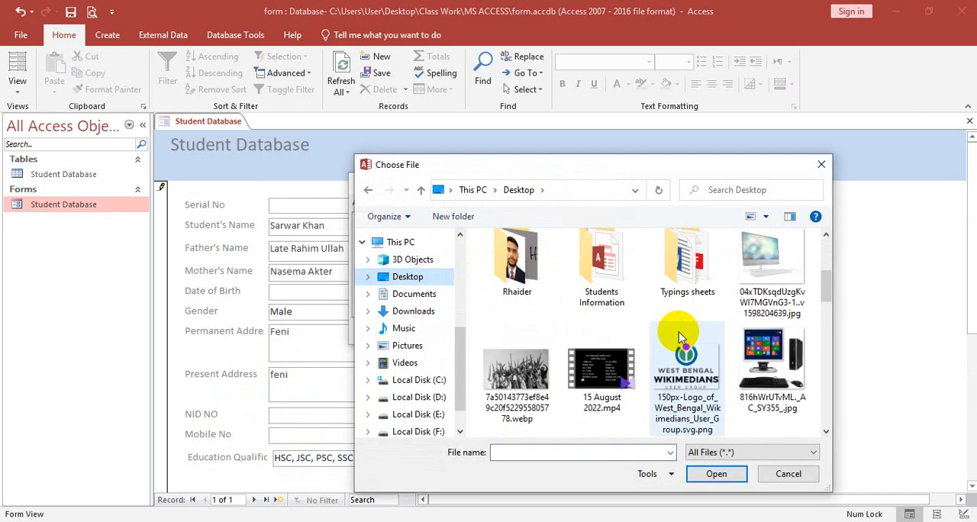
click(413, 311)
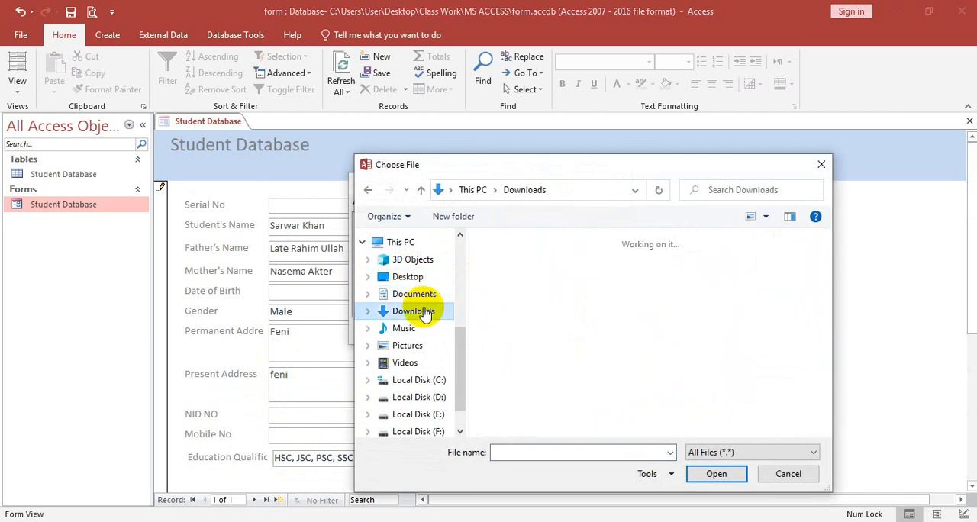
scroll(639, 305, down, 5)
click(516, 381)
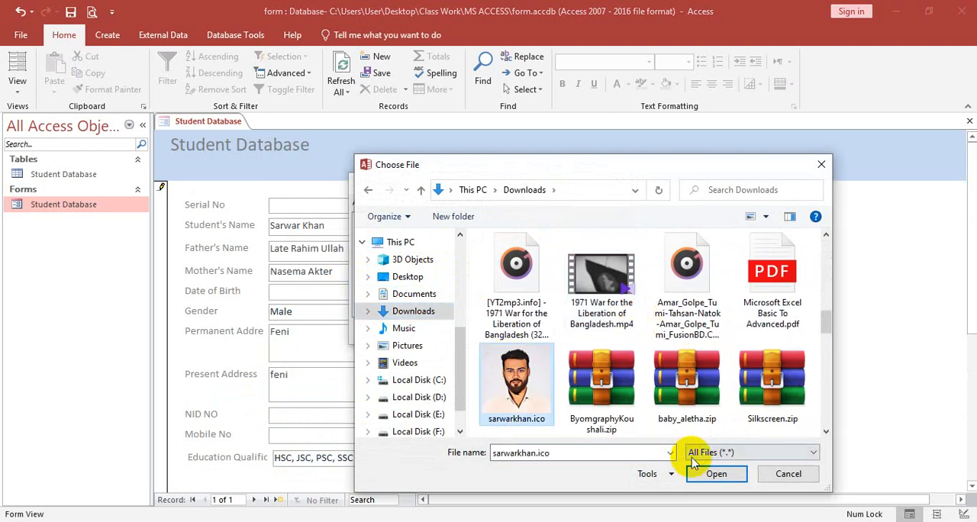
click(714, 473)
click(546, 330)
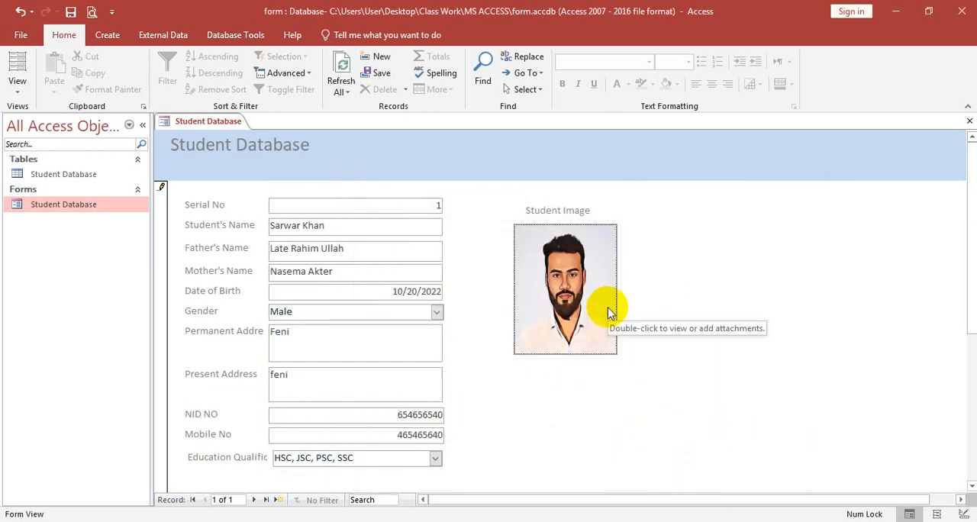
Step: Save the first student's record with the form's Save Record button and close the form
scroll(565, 305, down, 5)
click(252, 298)
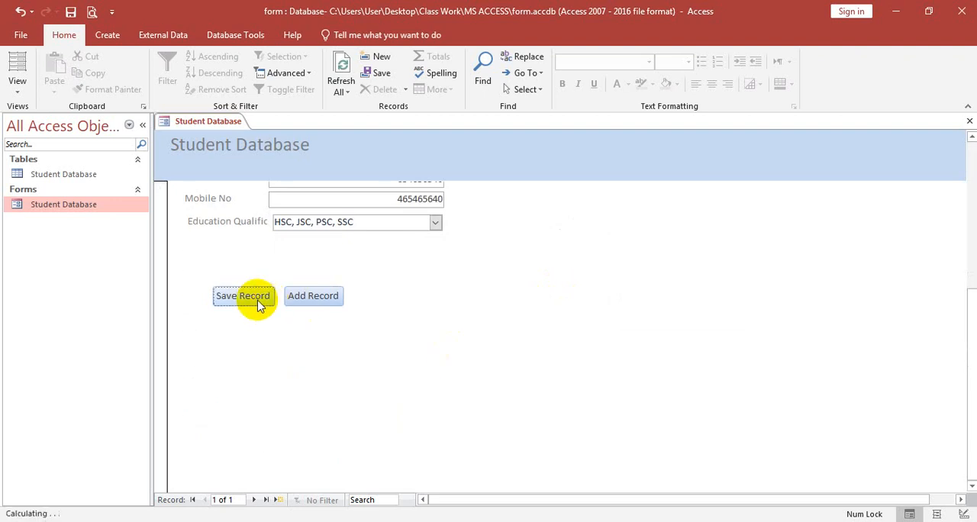
click(968, 121)
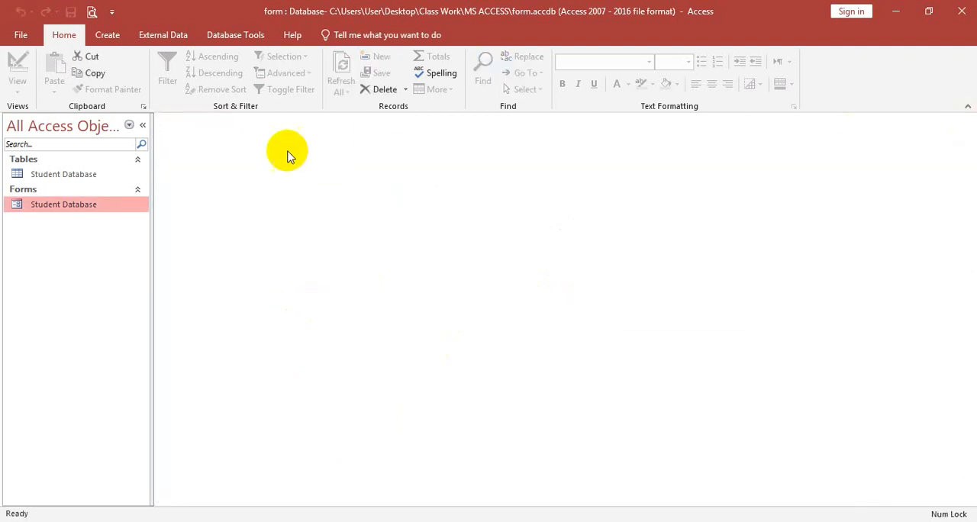
Step: Check the saved record in the Student Database table, and reopen the form to start a new record with Add Record
double_click(89, 175)
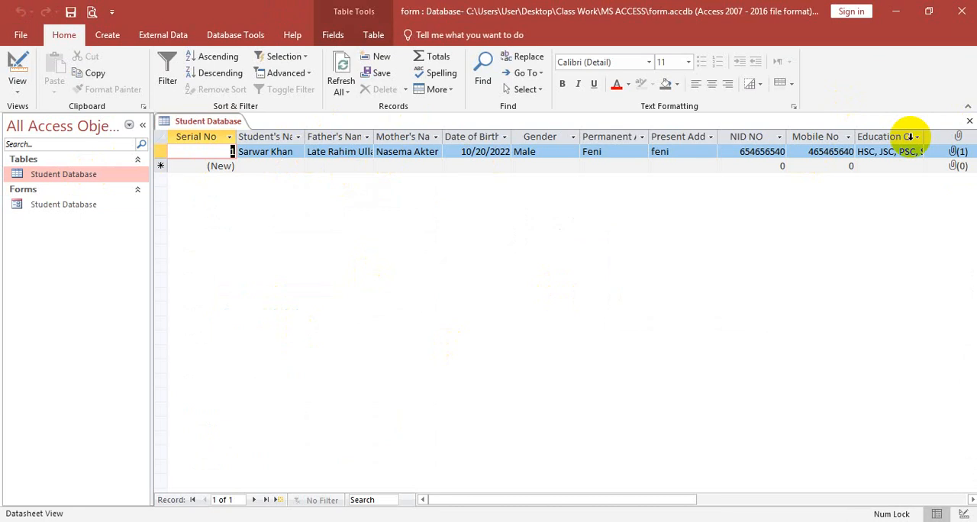
double_click(61, 205)
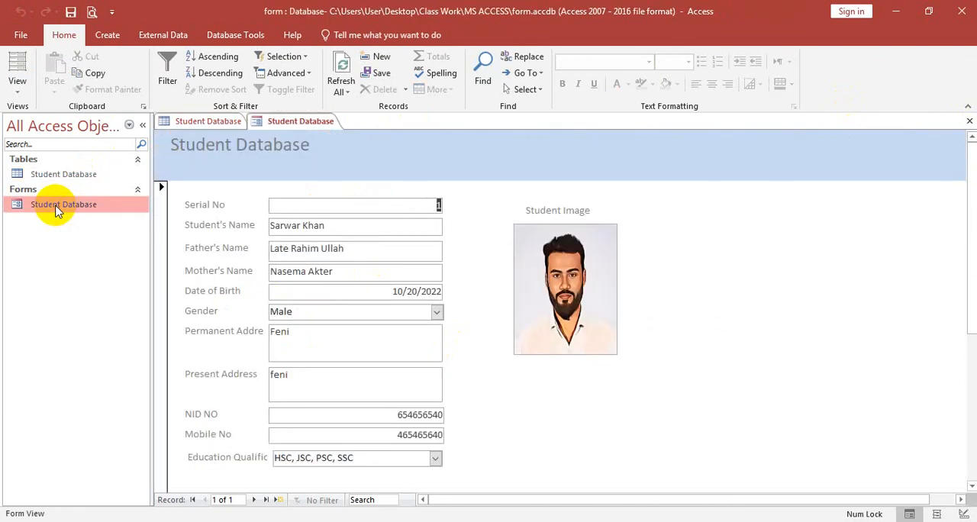
scroll(458, 334, down, 5)
click(315, 295)
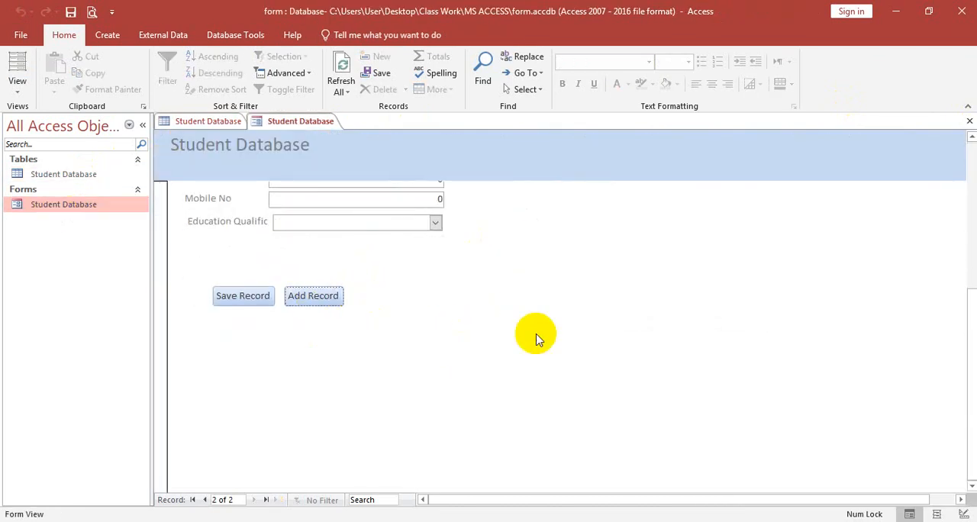
scroll(539, 341, up, 5)
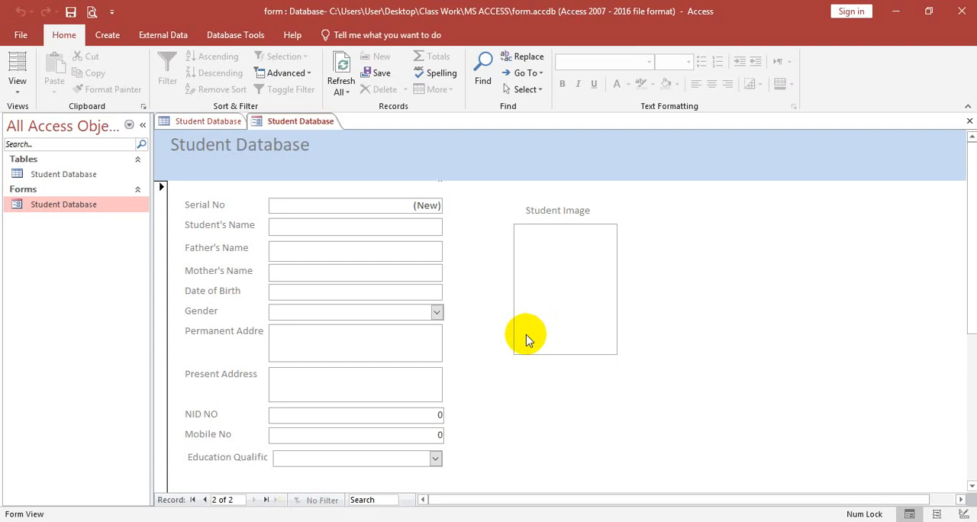
Step: Enter the student's, father's and mother's names in the second record
click(318, 226)
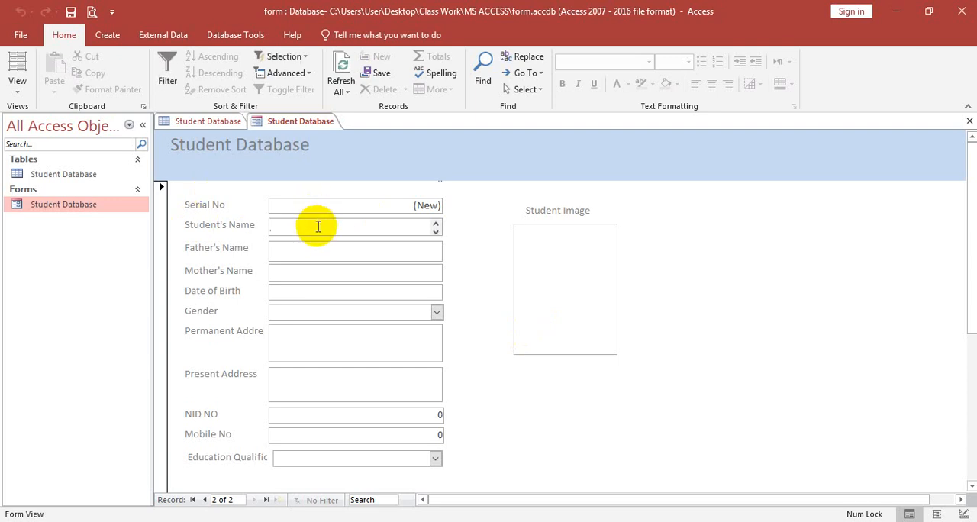
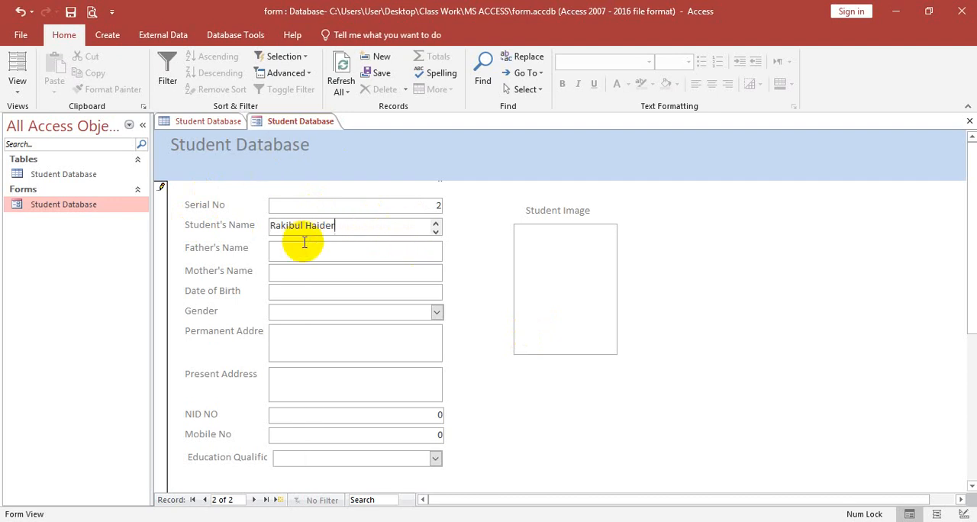
click(304, 243)
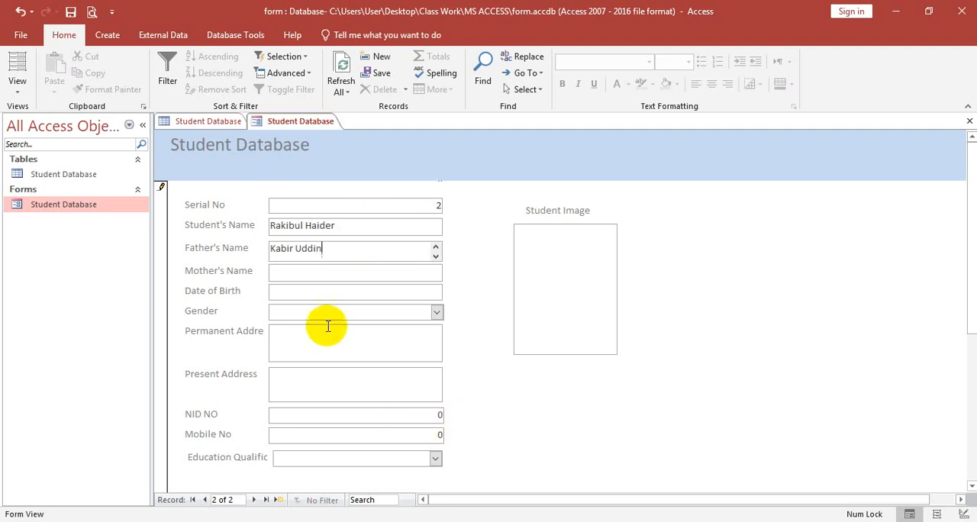
click(322, 268)
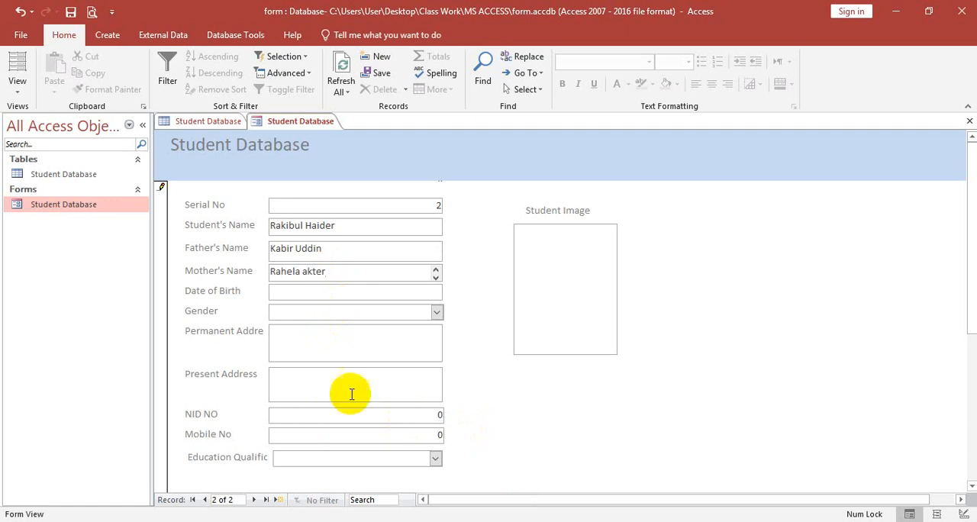
Step: Pick the second student's date of birth from the calendar and set Gender to Male
click(412, 290)
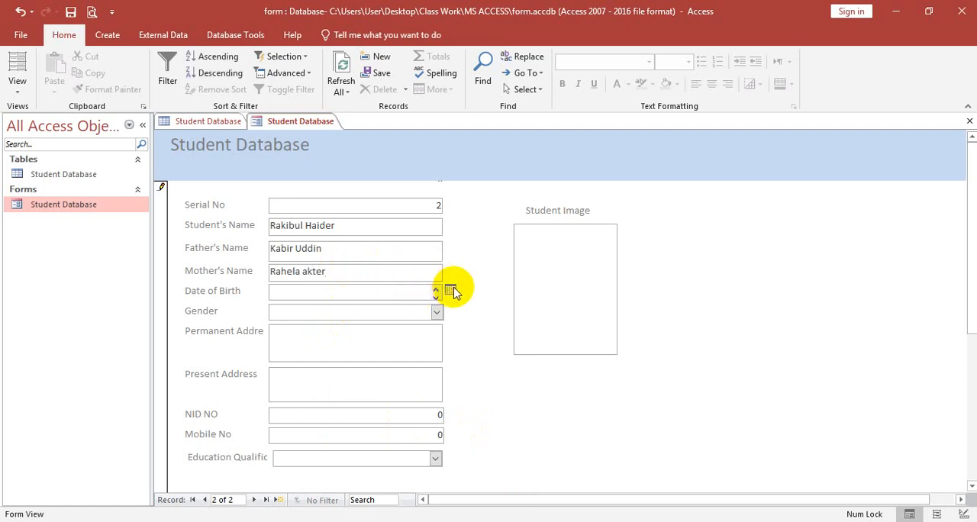
click(450, 289)
click(441, 375)
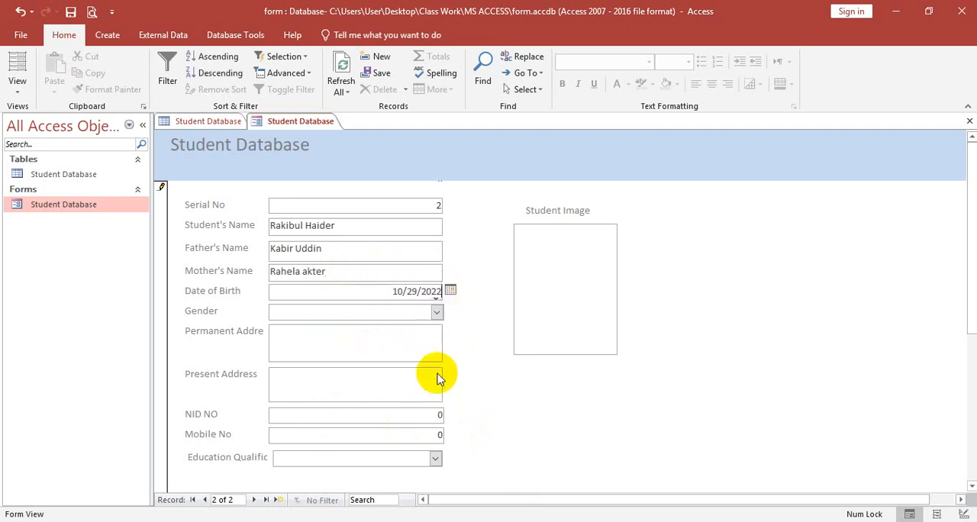
click(436, 310)
click(279, 331)
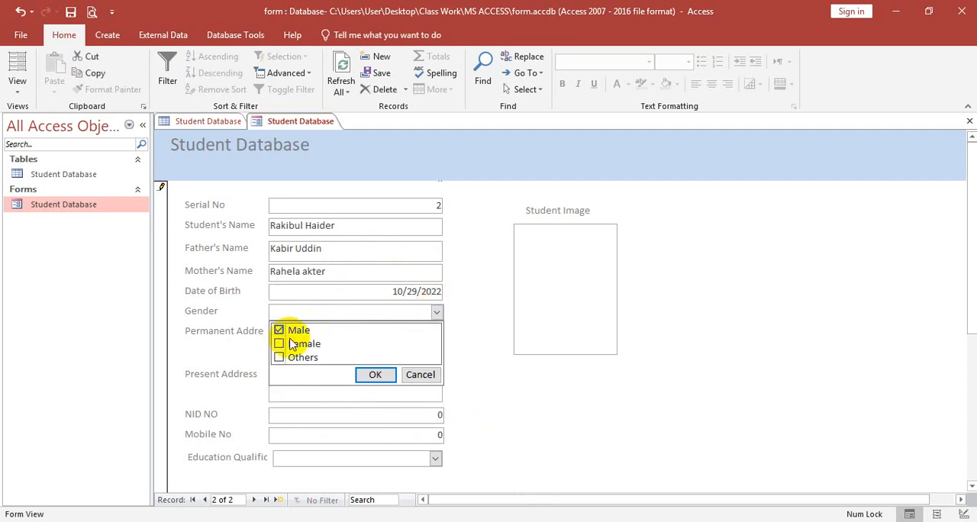
click(374, 374)
Step: Fill in the second student's permanent and present addresses
click(323, 346)
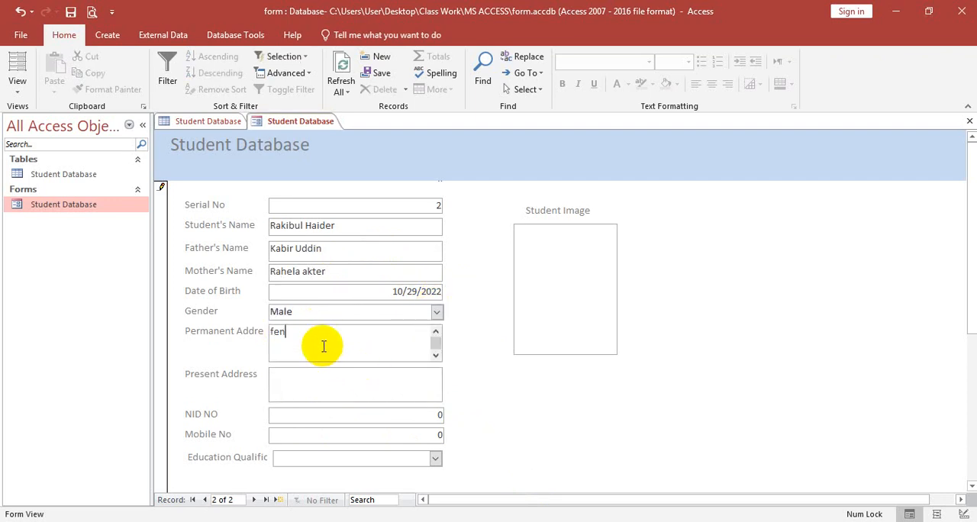
click(306, 390)
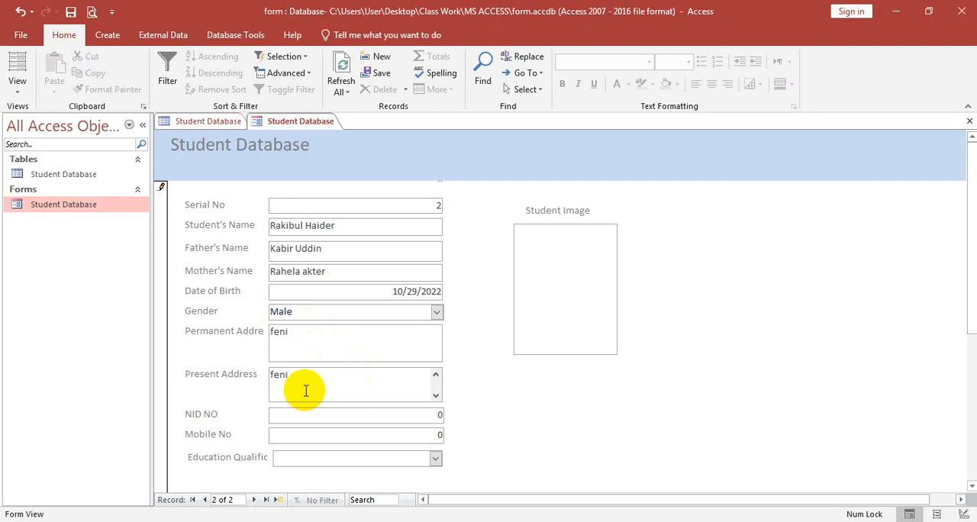
Step: Enter the second student's NID number and mobile number
scroll(344, 393, down, 3)
click(439, 276)
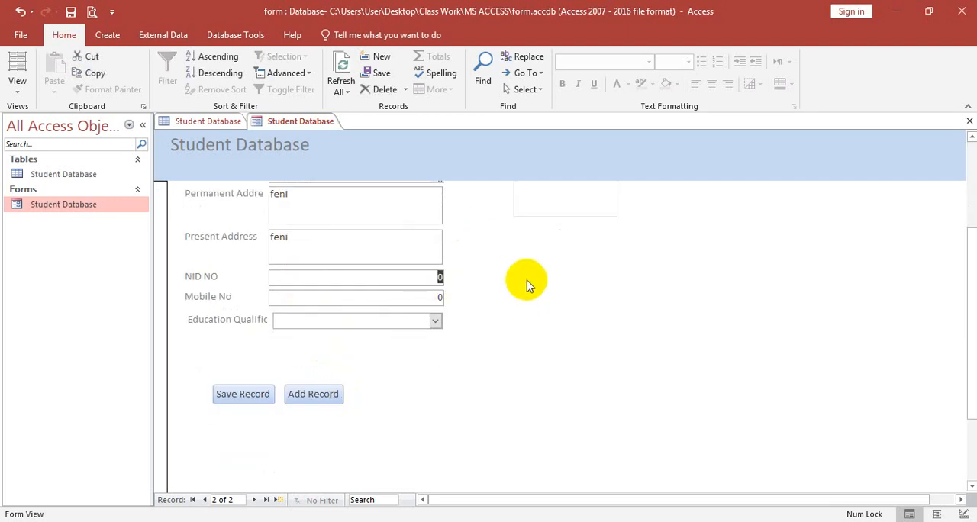
text(454545)
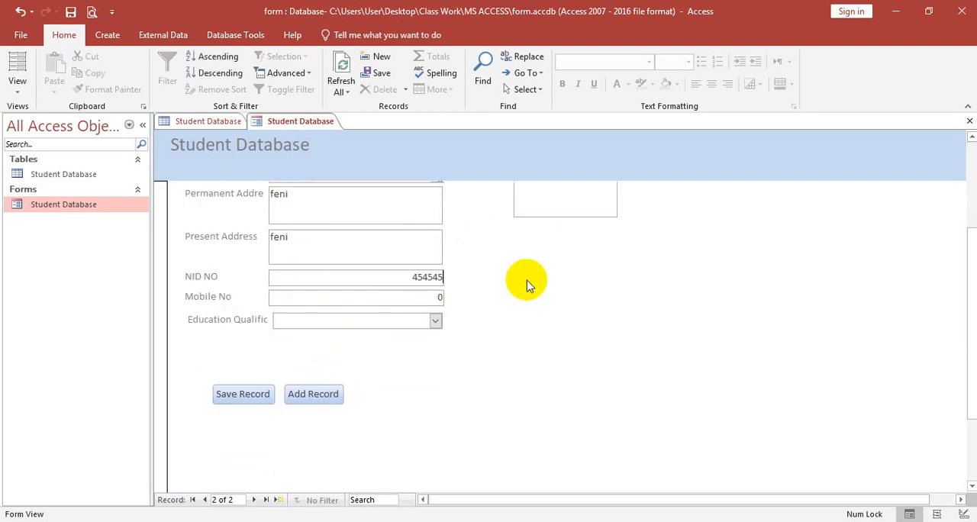
click(402, 296)
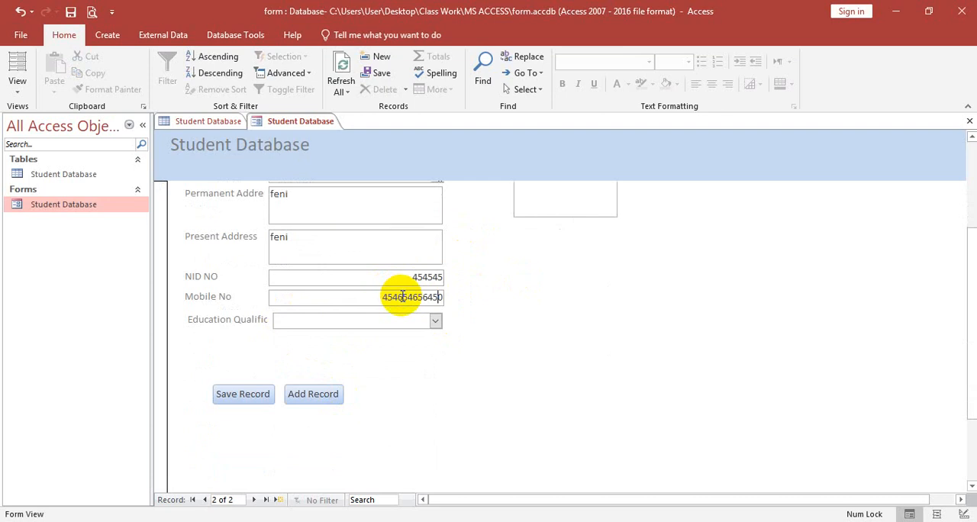
Step: Set the second student's Education Qualification to PSC, JSC, SSC and HSC
click(435, 321)
click(283, 338)
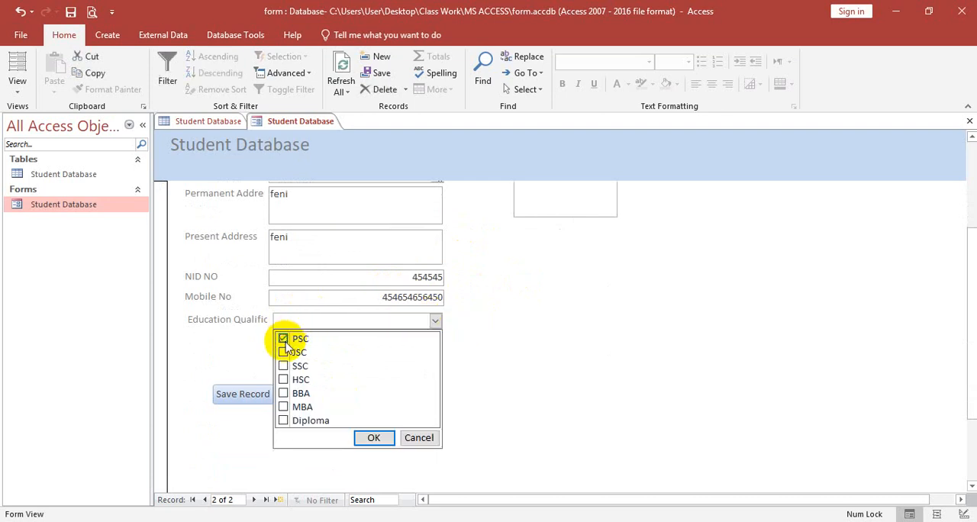
click(283, 352)
click(283, 365)
click(283, 380)
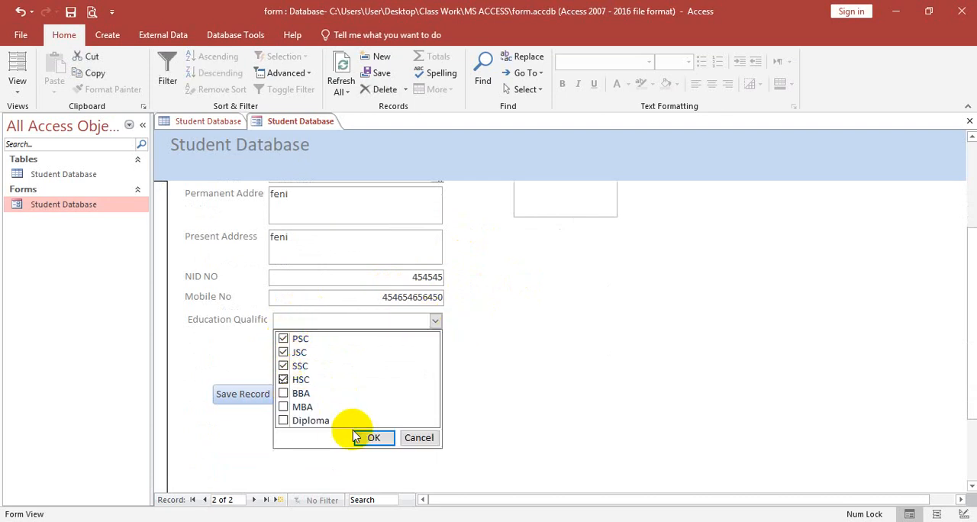
click(373, 438)
Step: Attach the photo received_787755309306846.jpeg from the student's folder on the Desktop as the second record's Student Image
scroll(469, 427, up, 3)
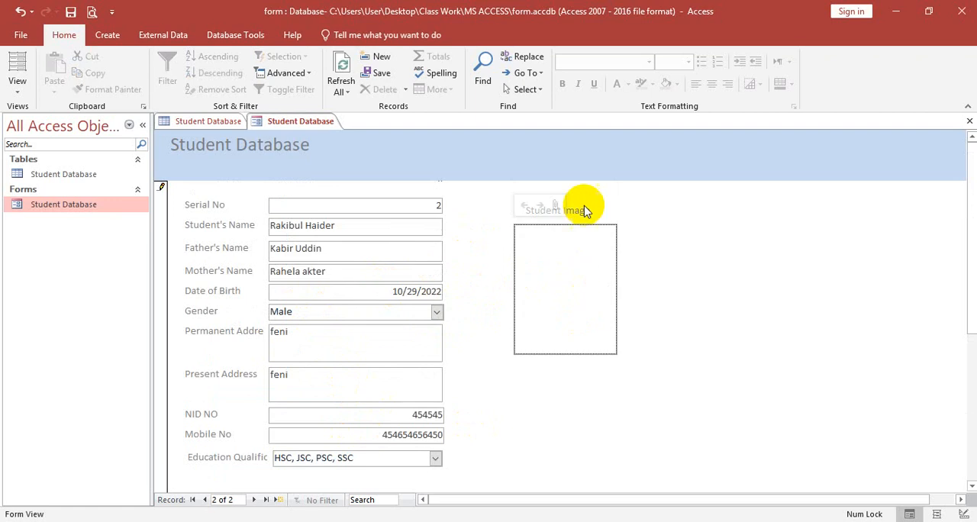
click(555, 205)
click(605, 226)
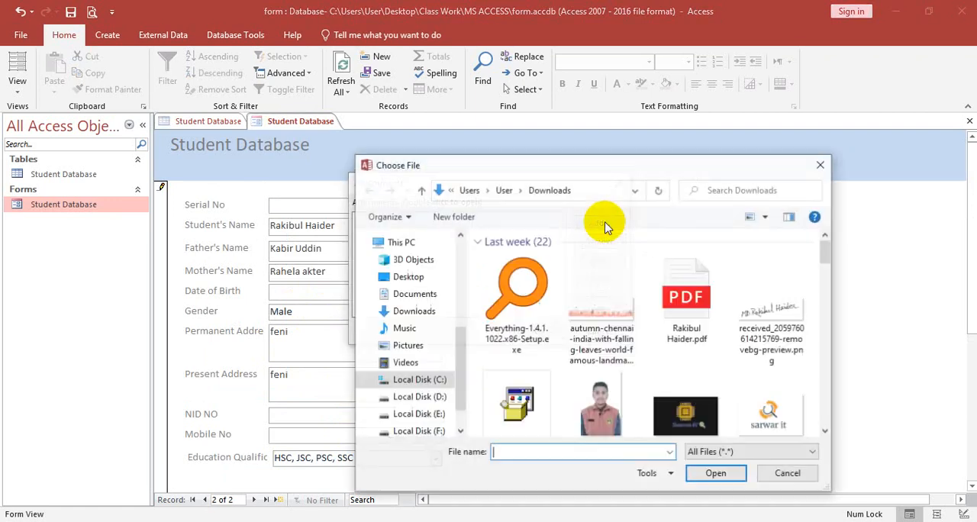
click(409, 309)
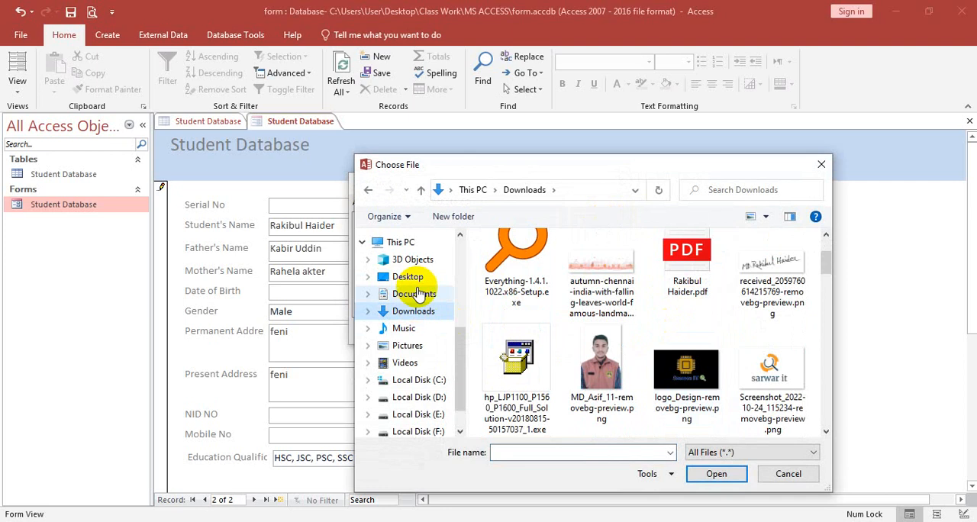
click(407, 276)
scroll(611, 357, down, 2)
double_click(517, 385)
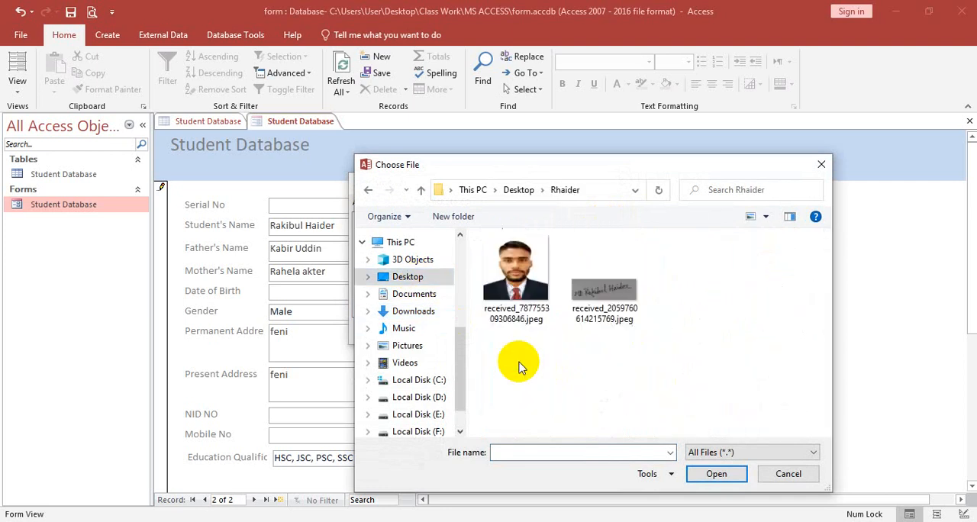
click(516, 271)
click(717, 473)
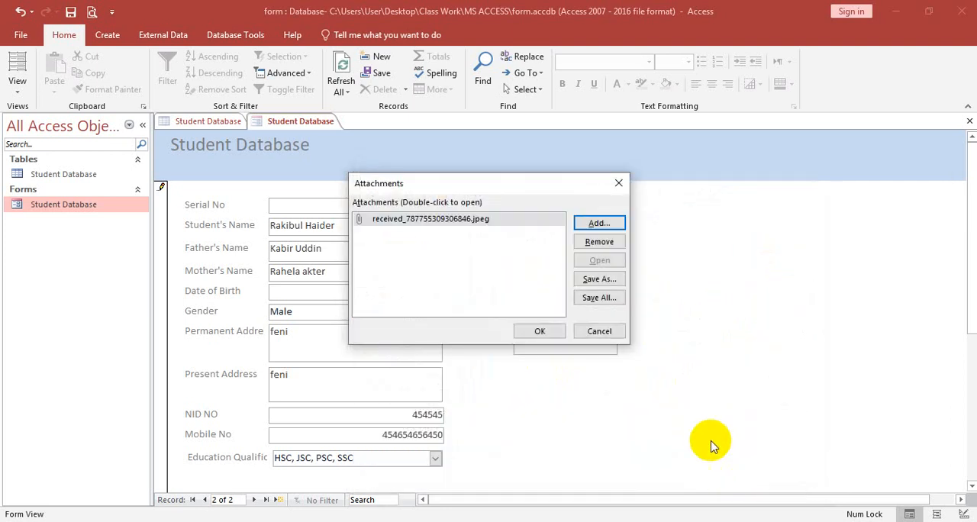
click(540, 330)
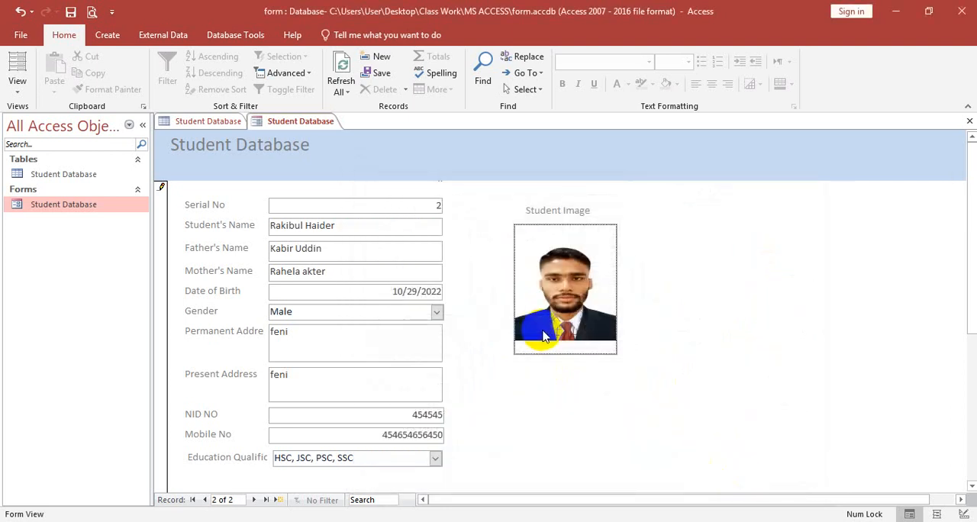
Step: Save the second student's record and close the Student Database form
scroll(321, 241, down, 3)
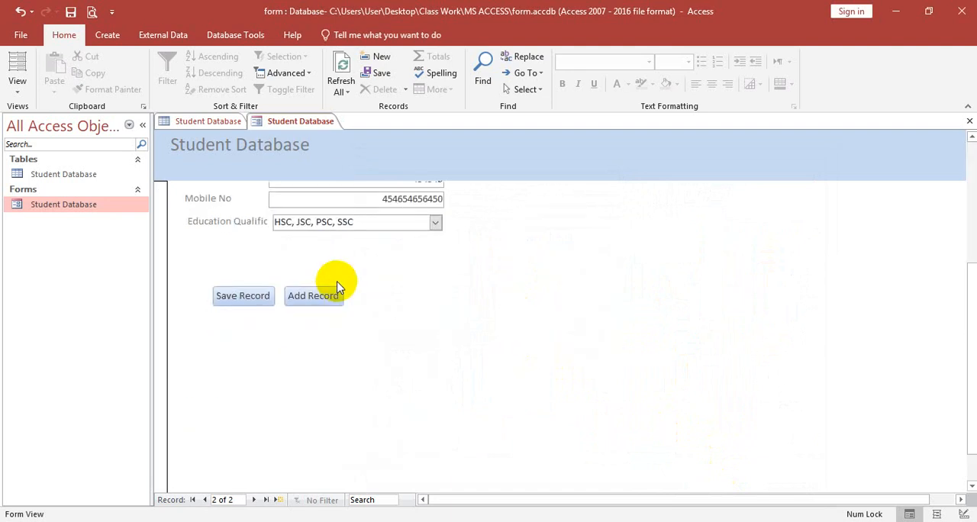
click(255, 299)
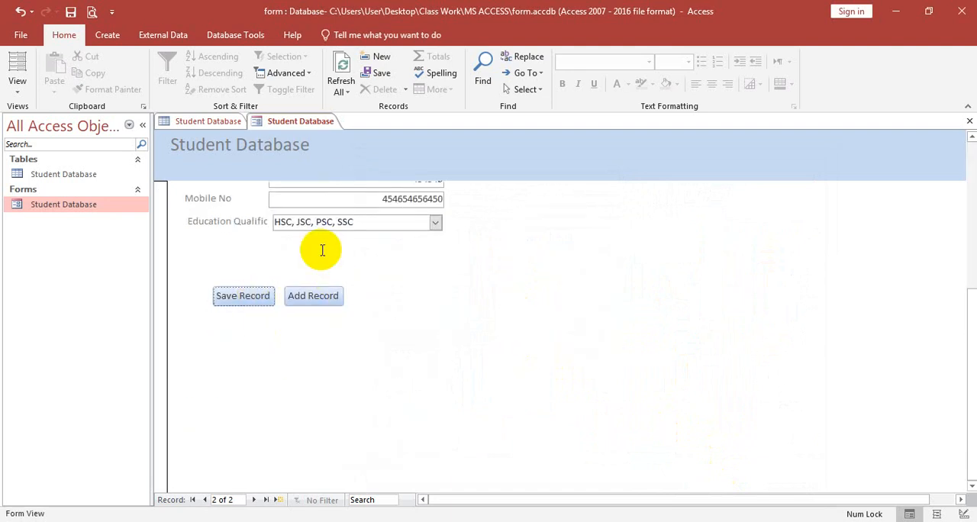
click(969, 121)
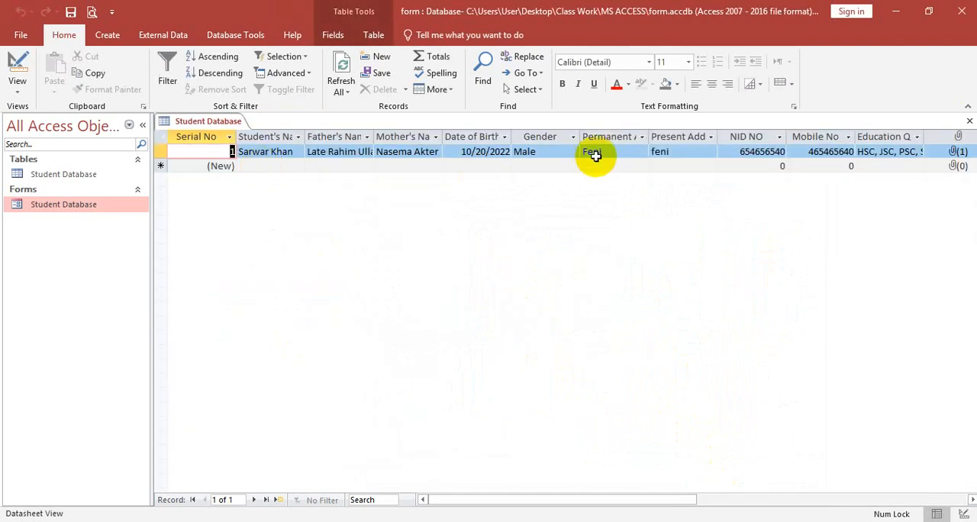
Step: Reopen the Student Database table to check the second record, and reopen the form to start a third record with Add Record
click(968, 122)
double_click(90, 177)
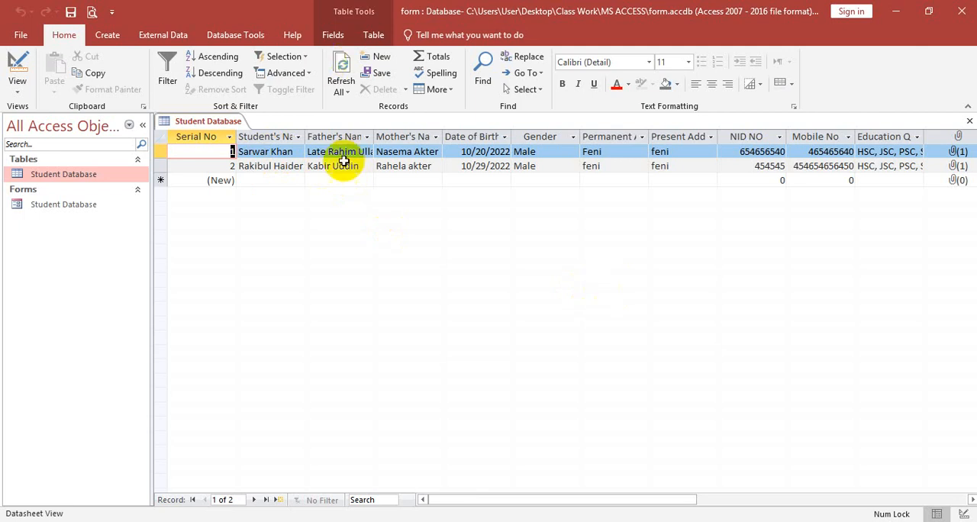
double_click(75, 204)
scroll(606, 305, down, 3)
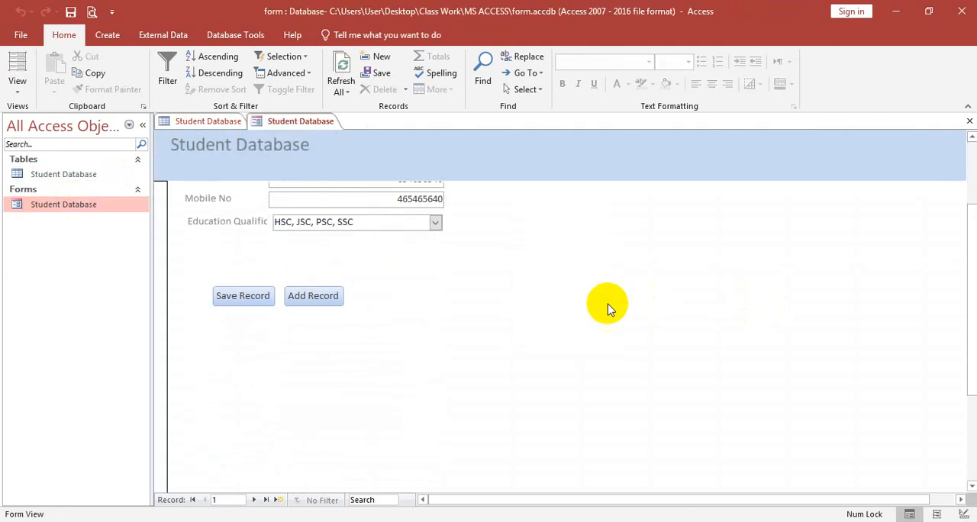
scroll(438, 283, up, 3)
scroll(438, 285, down, 1)
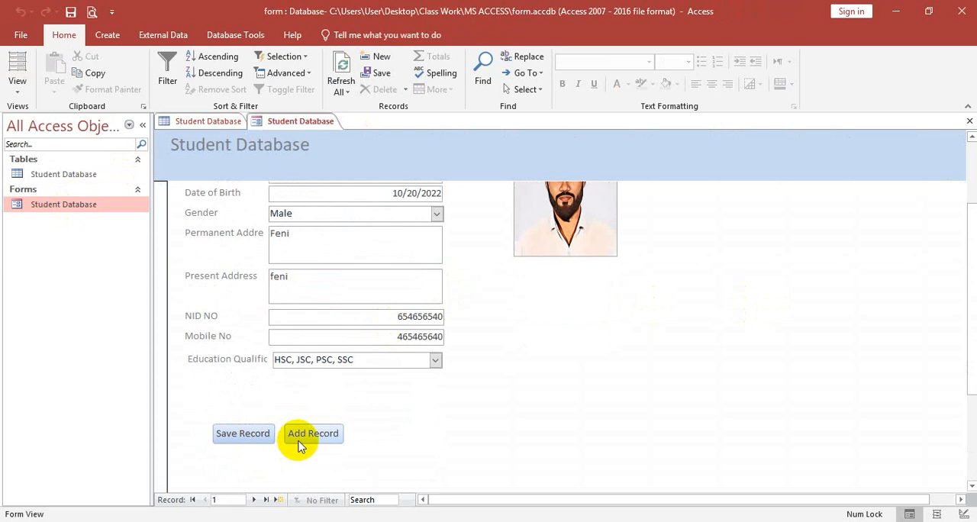
click(302, 438)
Step: Enter the student's, father's and mother's names in the third record
click(348, 227)
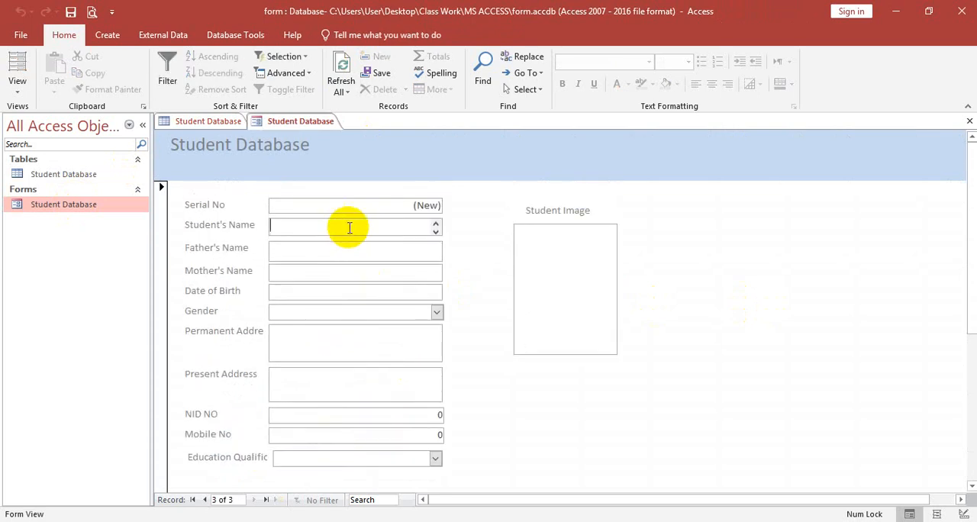
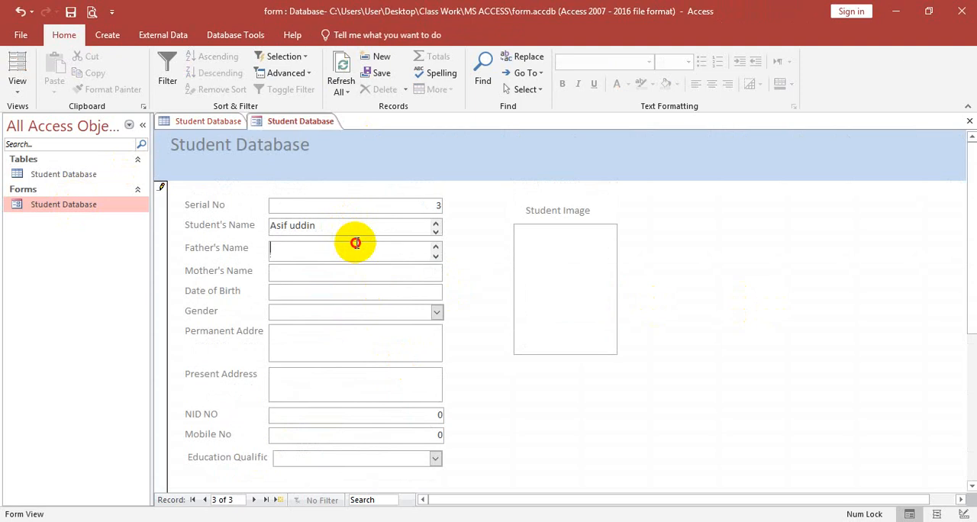
click(357, 249)
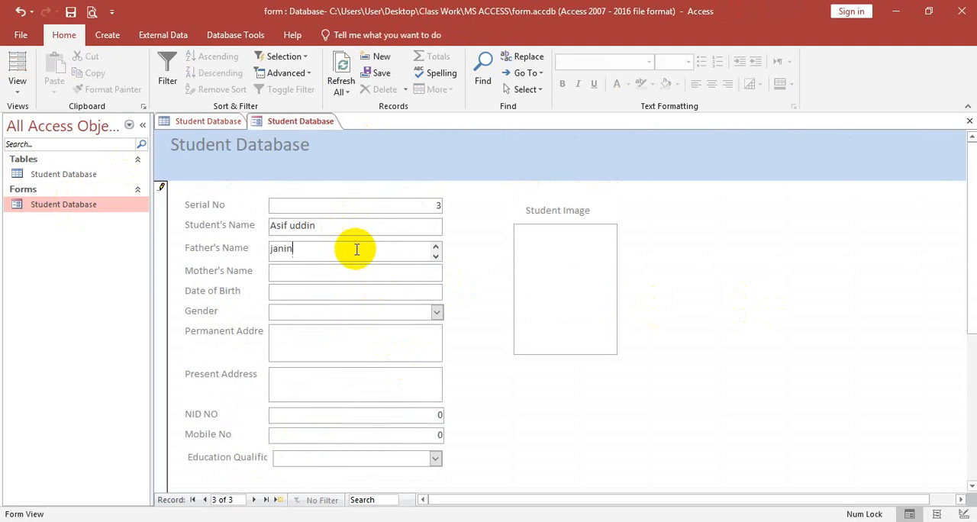
click(334, 276)
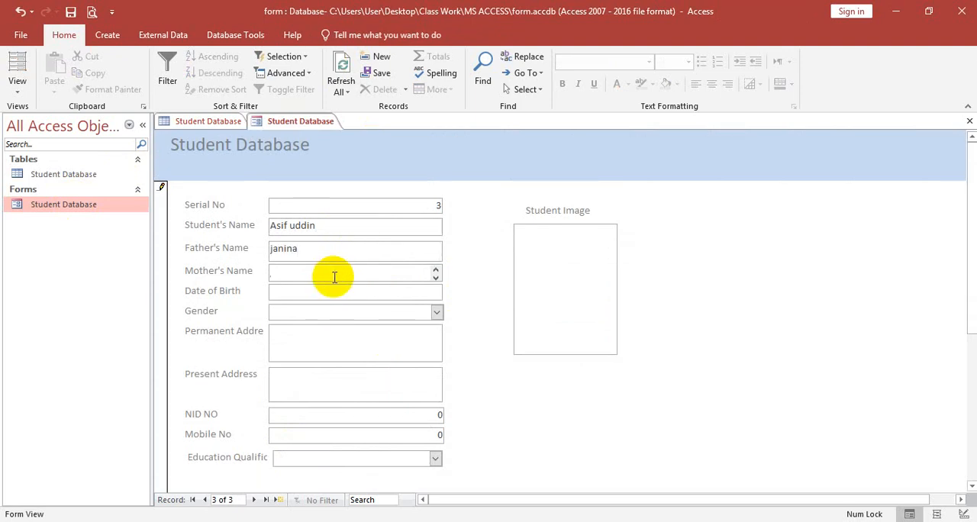
text(janina)
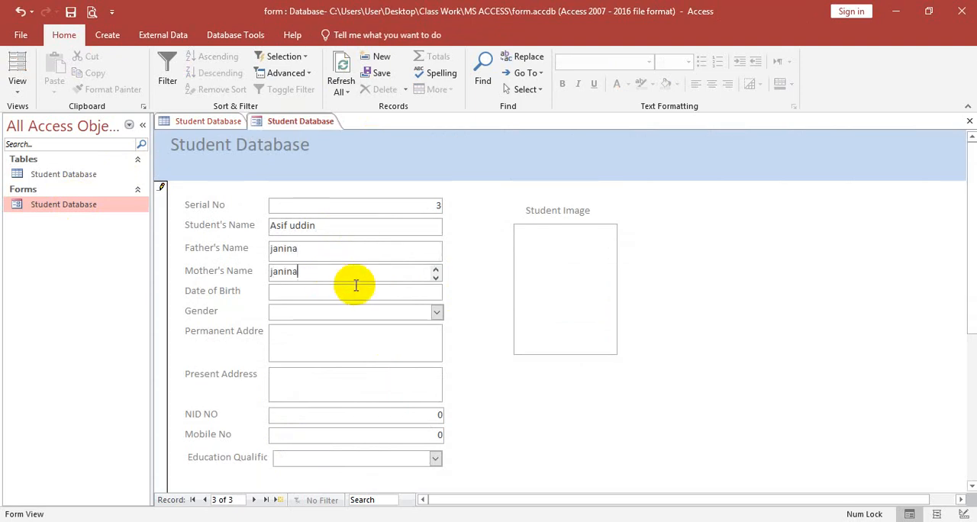
Step: Pick the third student's date of birth from the calendar
click(355, 295)
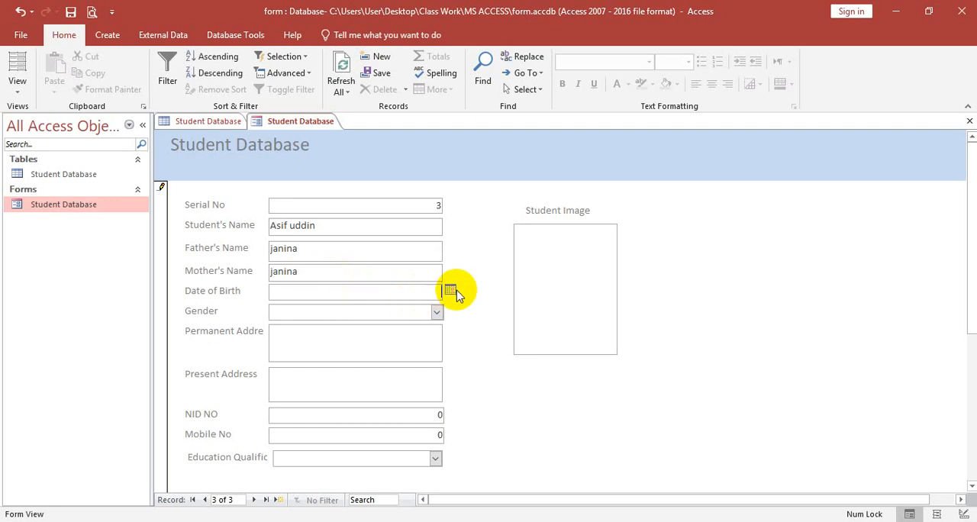
click(451, 291)
click(427, 373)
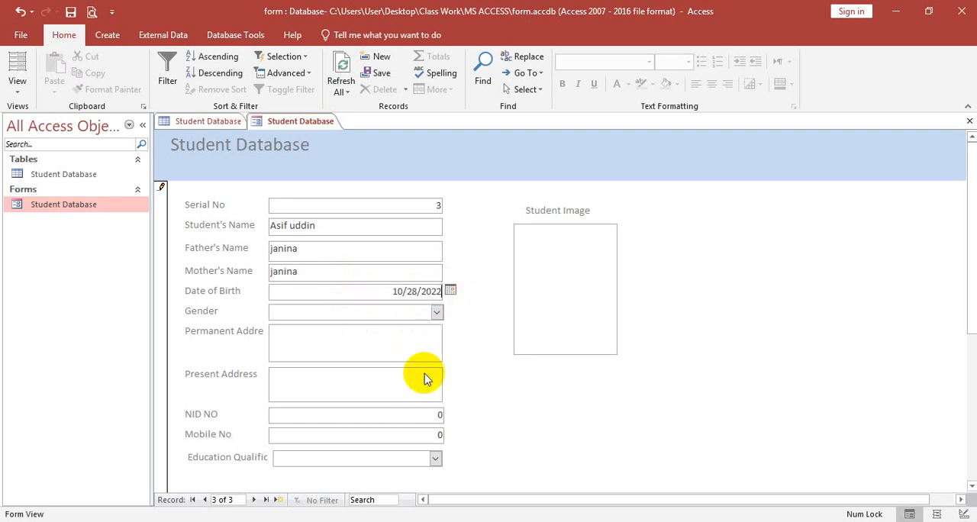
Step: Set the third student's Gender to Male and fill in the permanent and present addresses
click(435, 311)
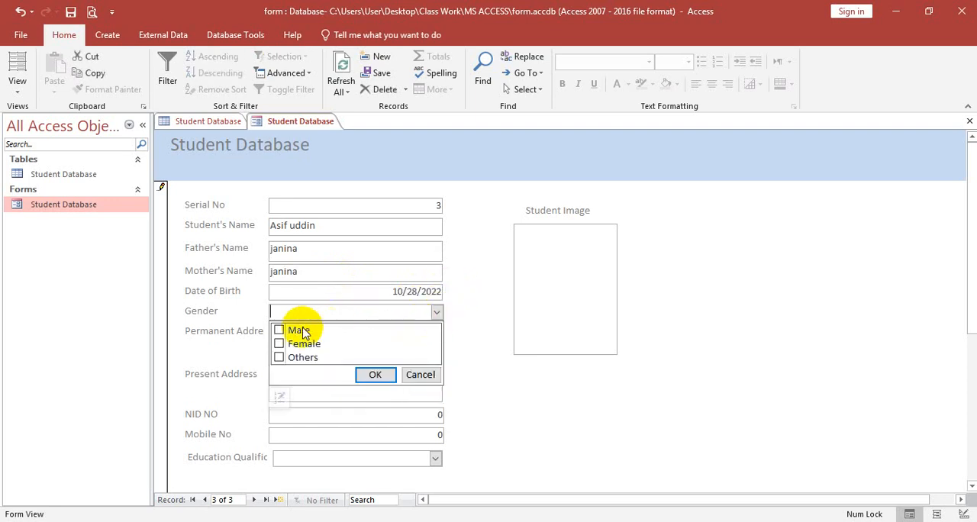
click(280, 331)
click(374, 374)
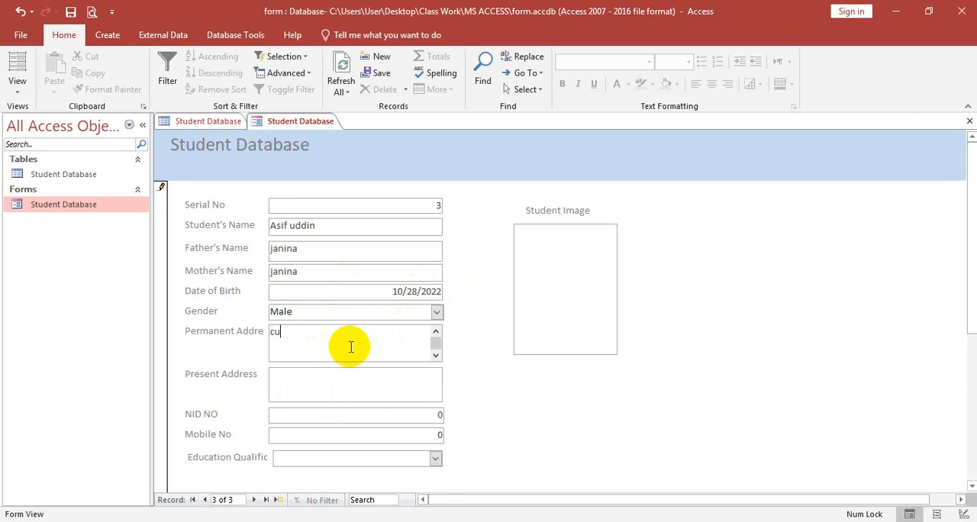
click(352, 386)
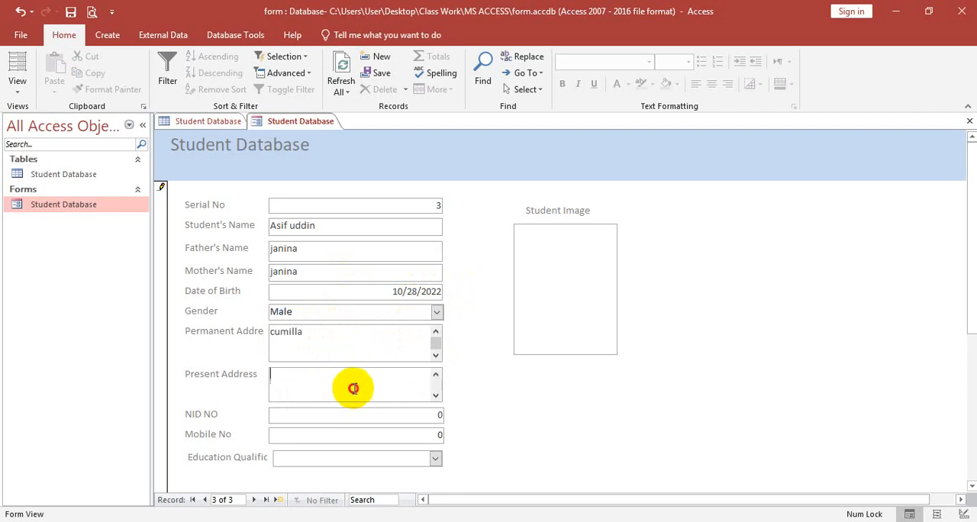
text(feni)
Step: Try to enter the text "unknow" as the third student's NID number
scroll(355, 386, down, 1)
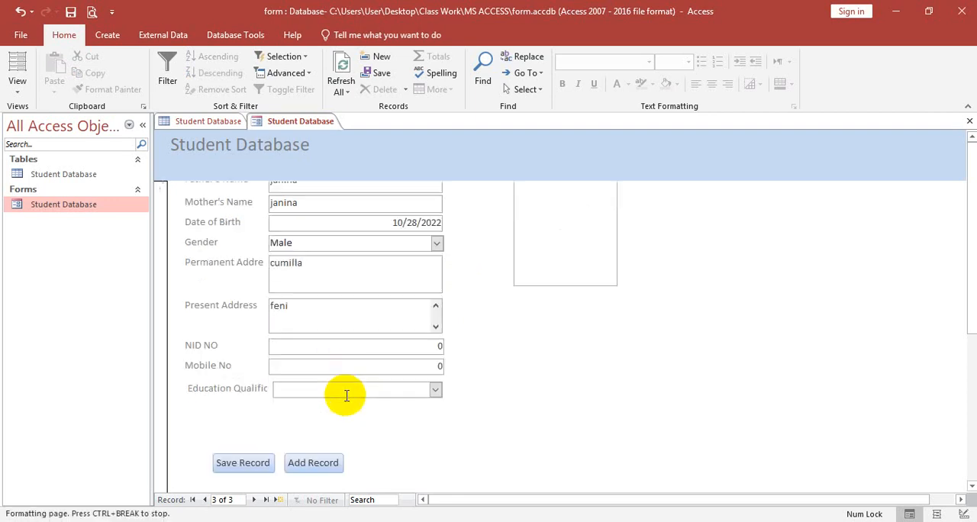
click(342, 344)
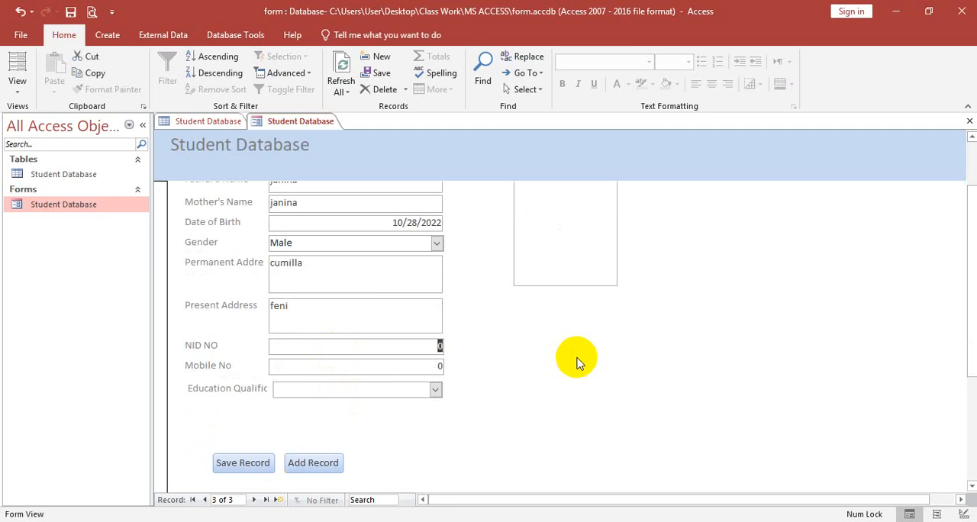
text(unkn)
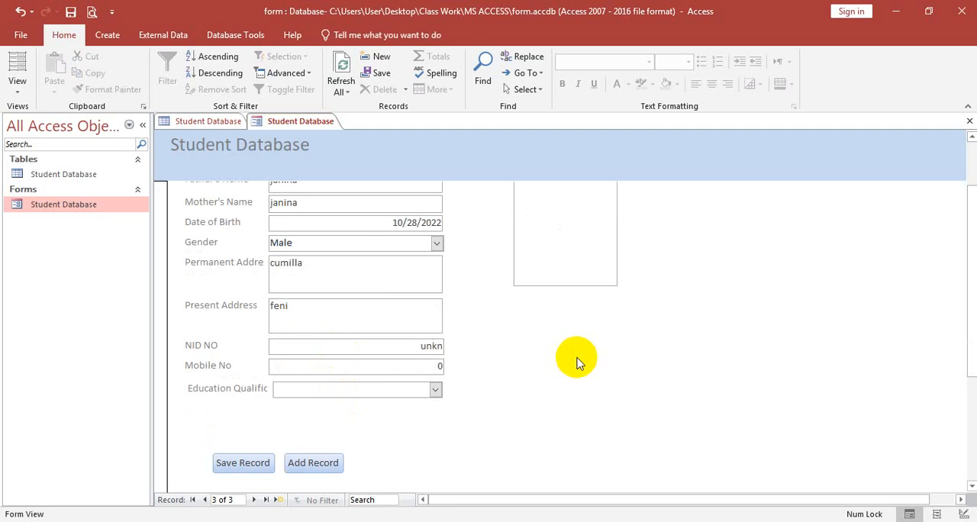
text(ow)
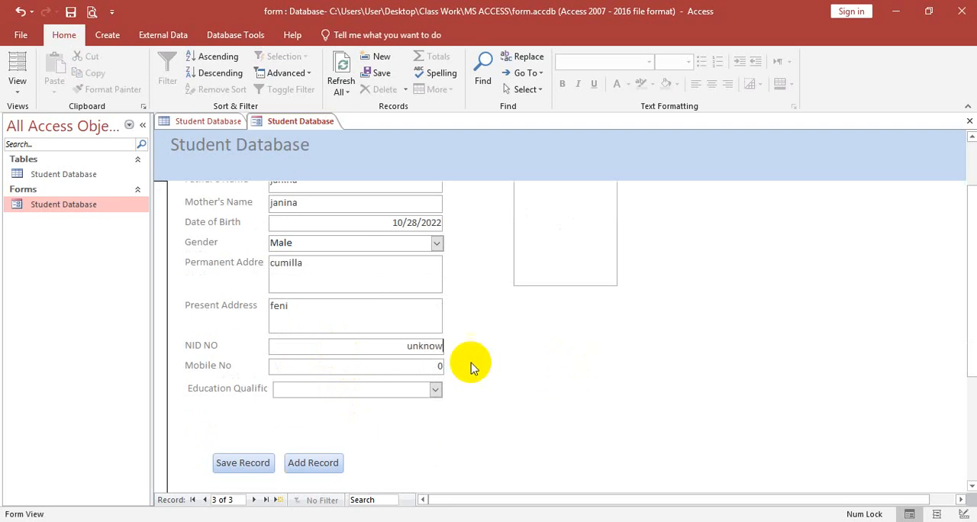
click(421, 365)
click(493, 313)
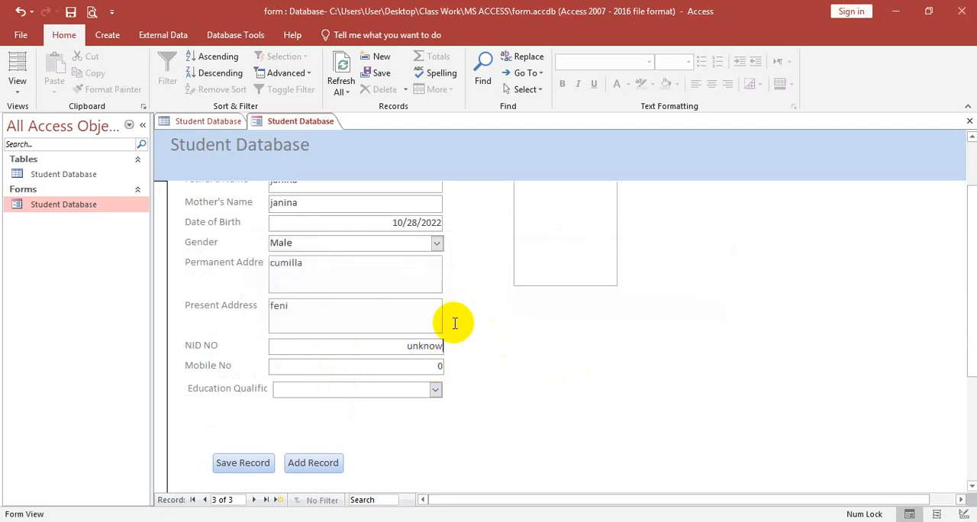
Step: Replace the NID entry with a numeric NID number and enter the third student's mobile number
double_click(404, 345)
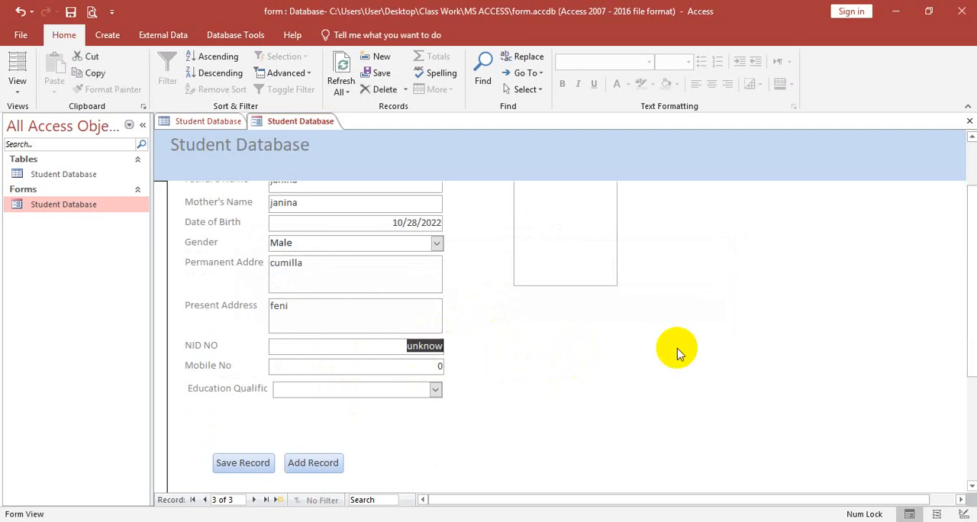
text(654654666)
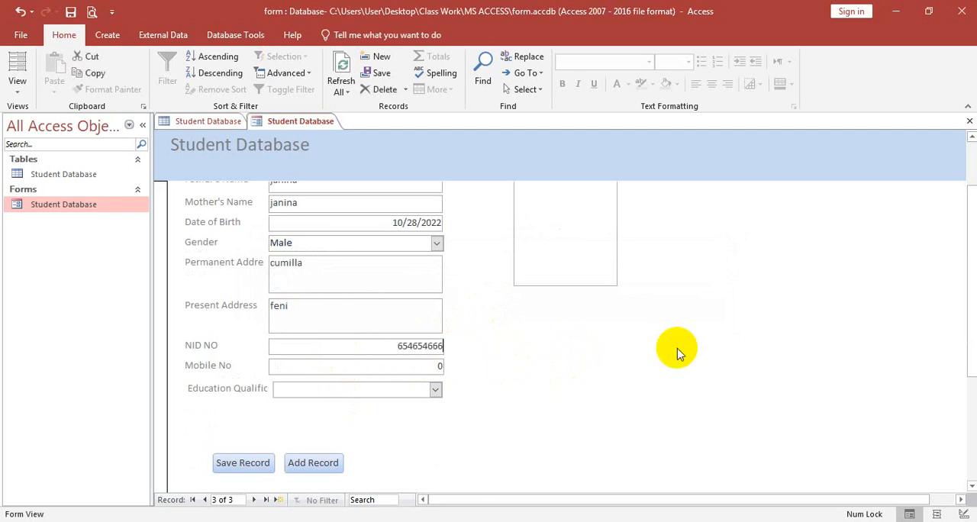
click(437, 368)
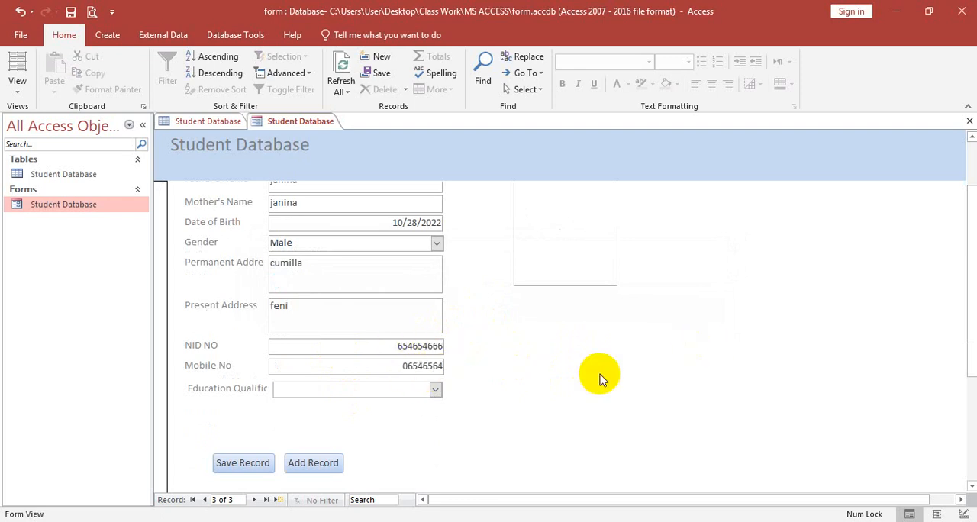
Step: Set the third student's Education Qualification to PSC, JSC, SSC, HSC, BBA and MBA, and save the record
click(435, 389)
click(284, 408)
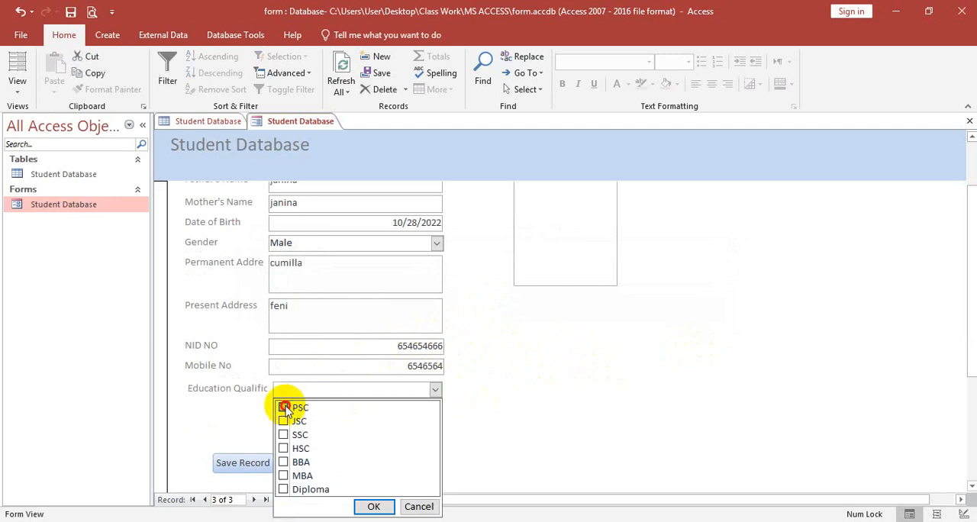
click(283, 420)
click(283, 434)
click(283, 448)
click(283, 461)
click(283, 476)
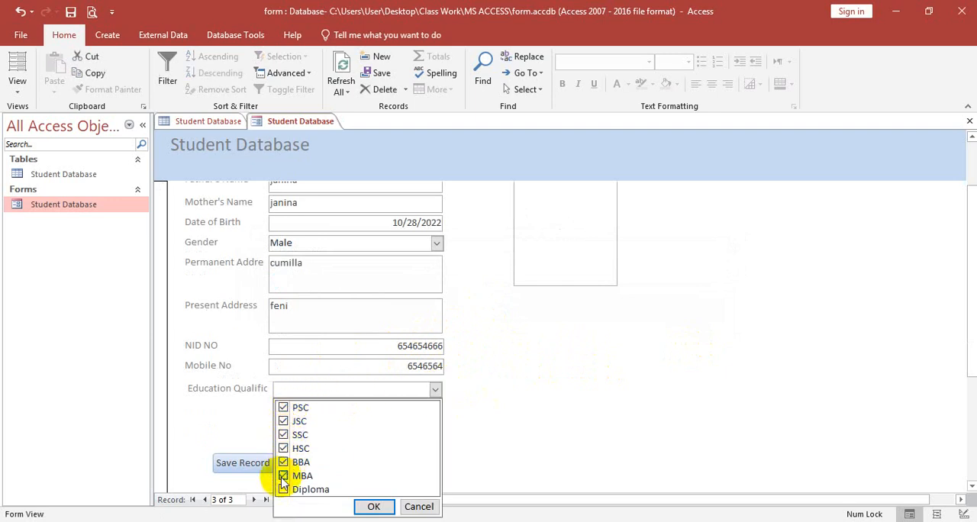
click(367, 504)
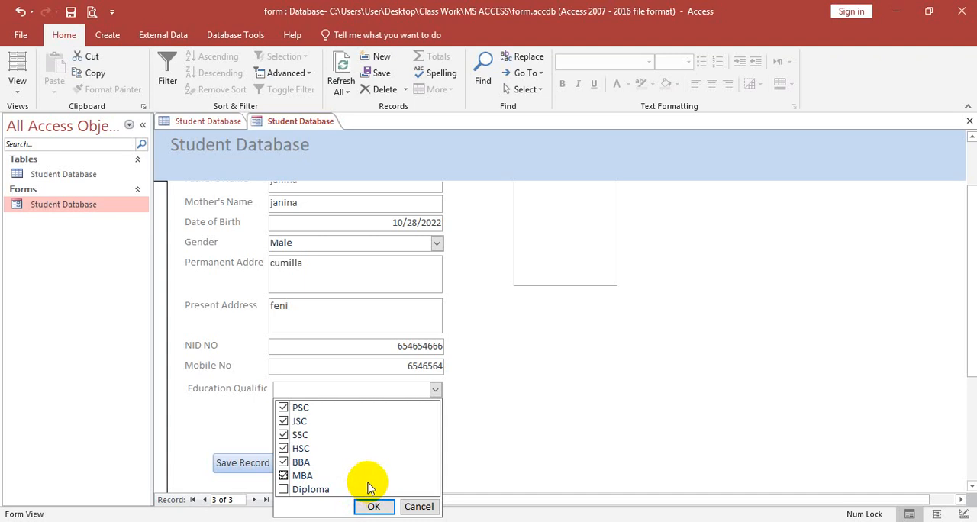
click(373, 506)
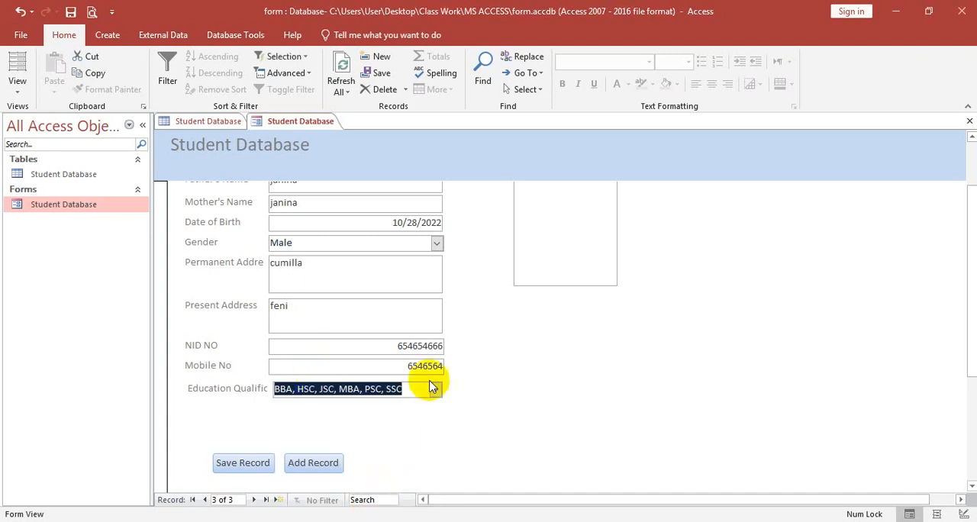
scroll(347, 410, down, 1)
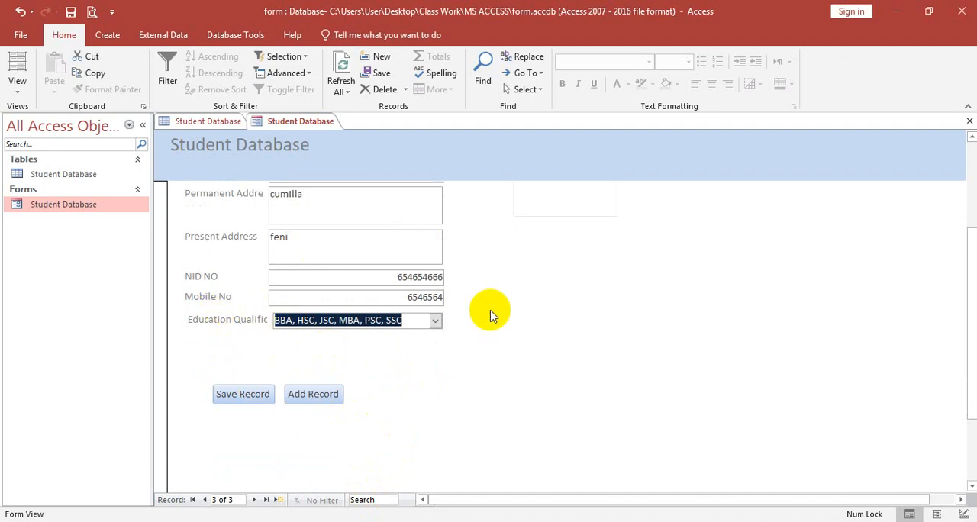
click(240, 394)
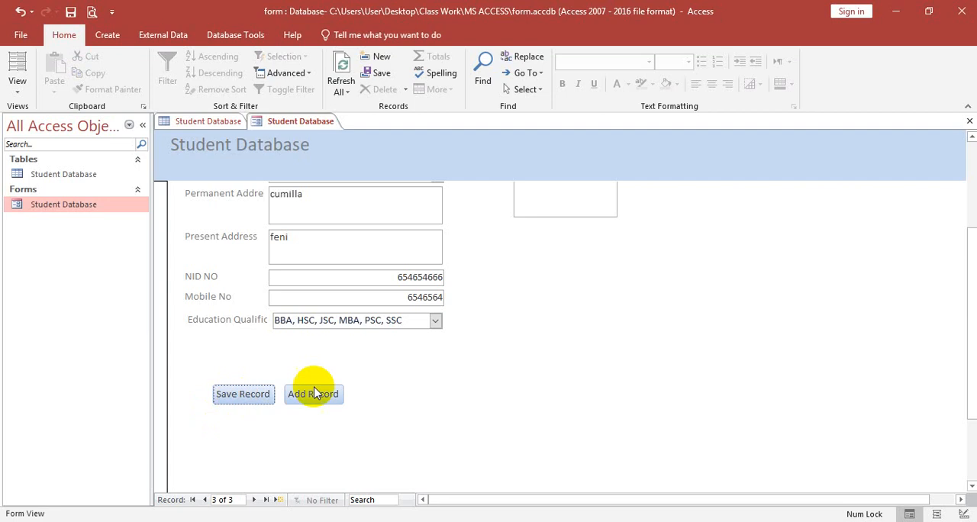
Step: Attach the student's PNG photo from the Downloads folder as the third record's Student Image and save the record
scroll(689, 345, up, 3)
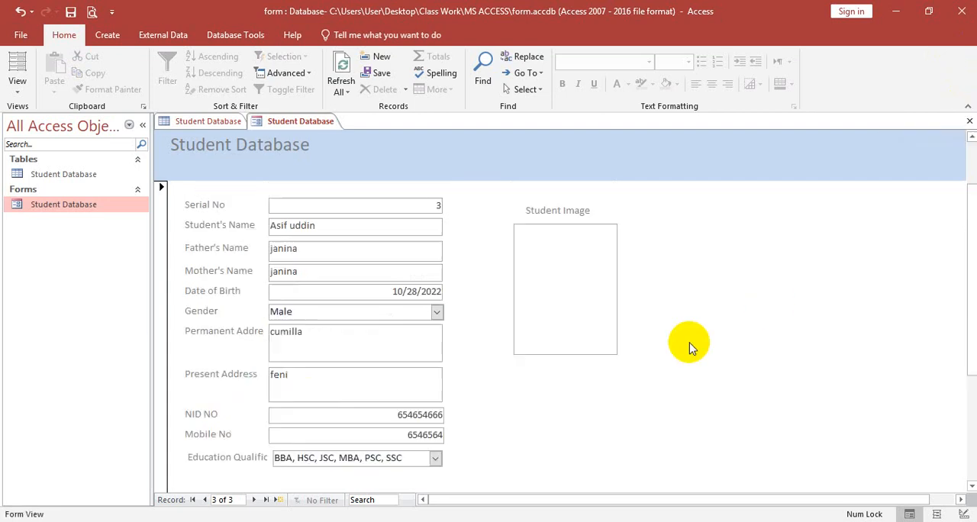
click(561, 206)
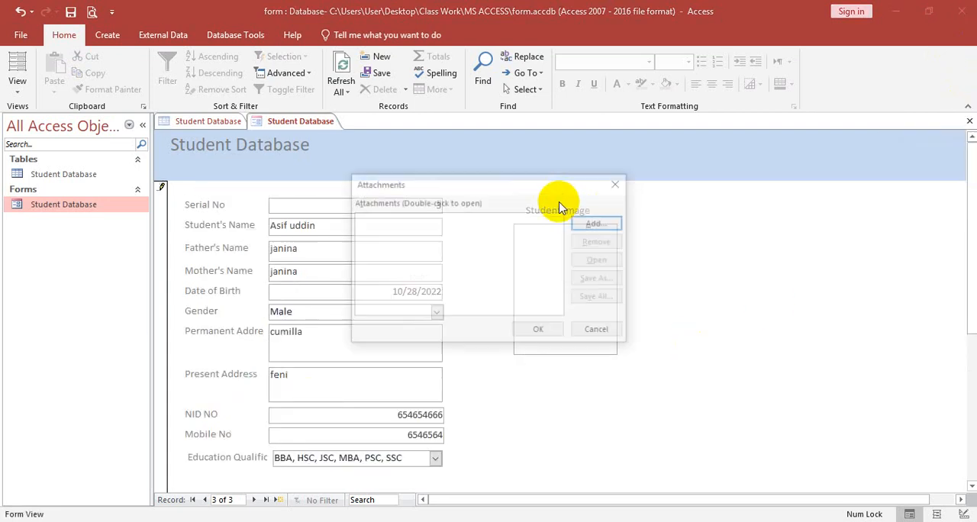
click(602, 222)
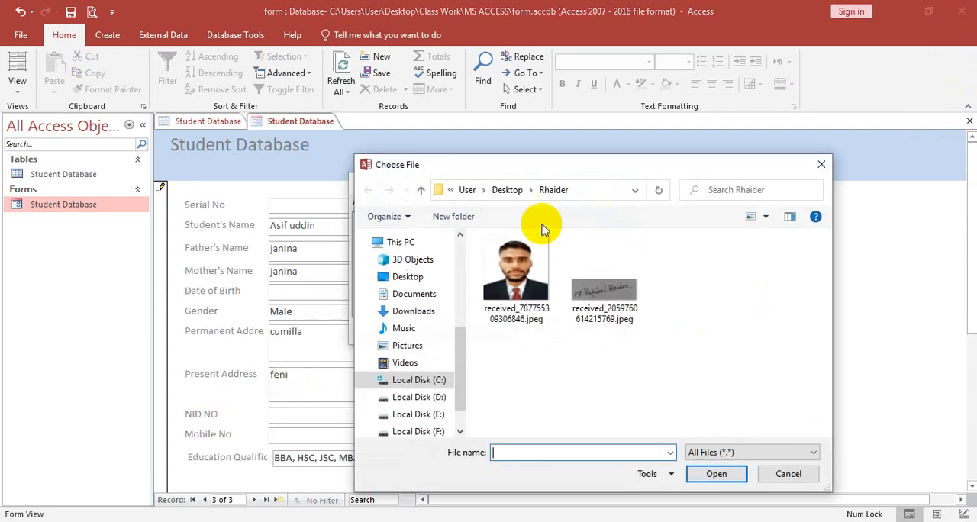
click(408, 277)
scroll(580, 328, down, 3)
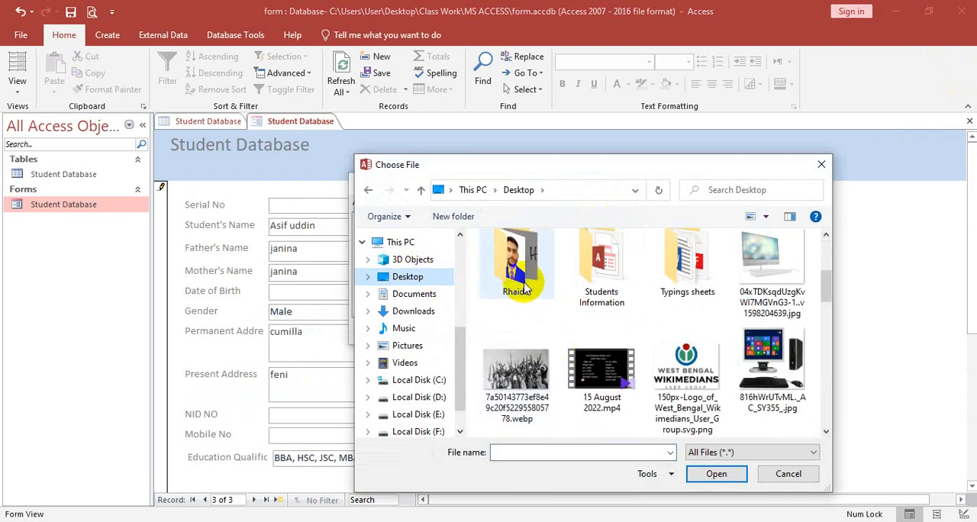
click(512, 245)
click(411, 312)
scroll(611, 320, down, 3)
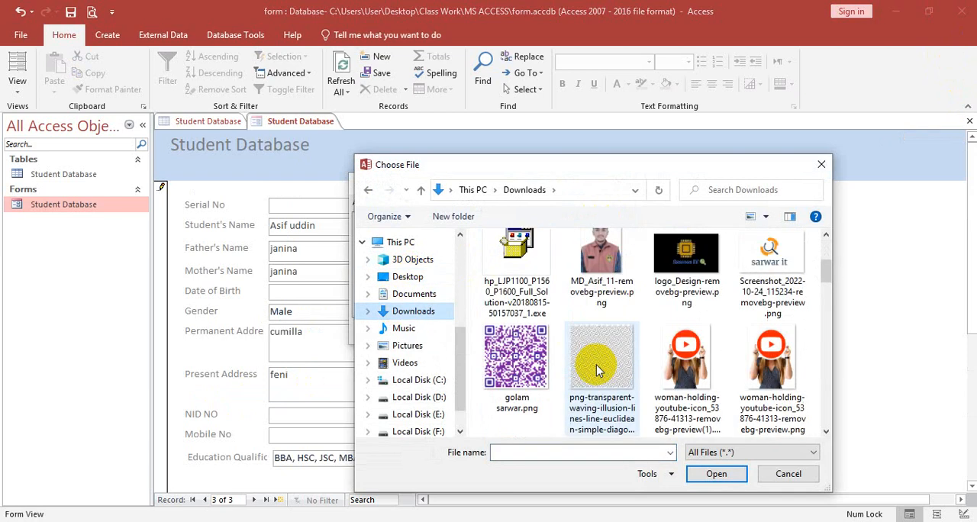
click(601, 260)
click(714, 473)
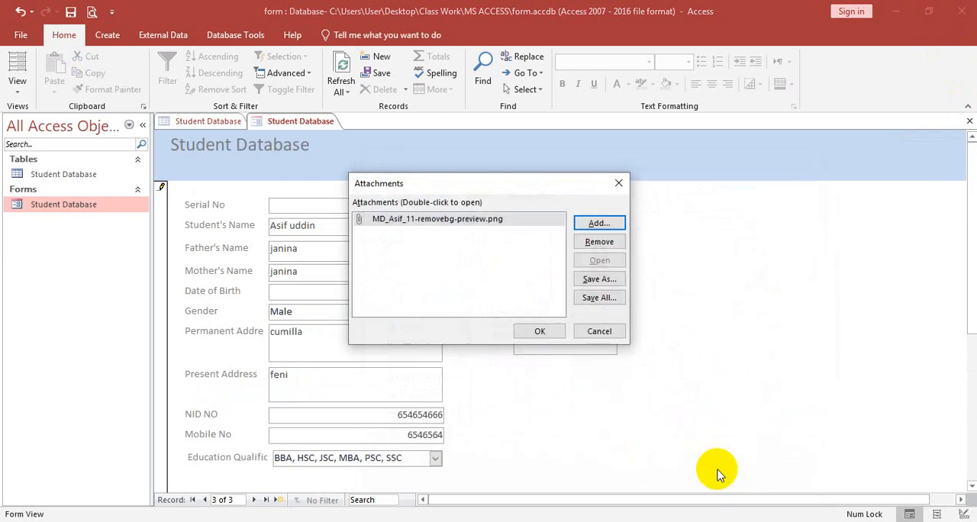
click(539, 331)
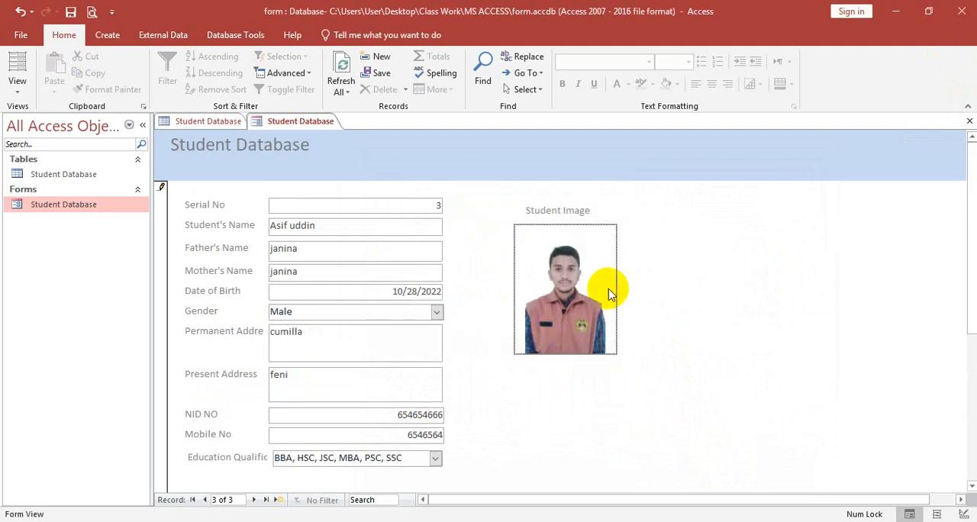
scroll(564, 275, down, 5)
click(246, 296)
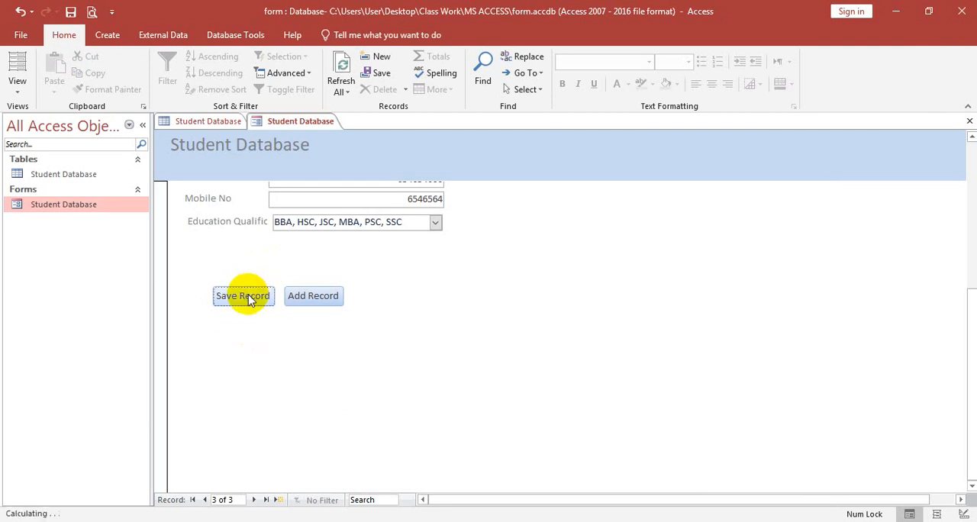
Step: Close the open form and table, and reopen the Student Database table to review its records through the attachment column
click(969, 120)
click(969, 122)
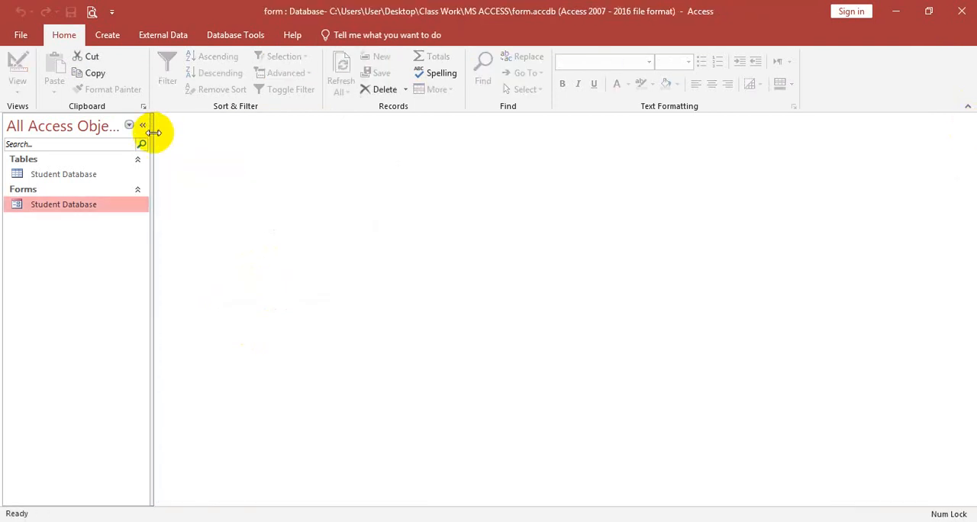
click(111, 172)
double_click(111, 174)
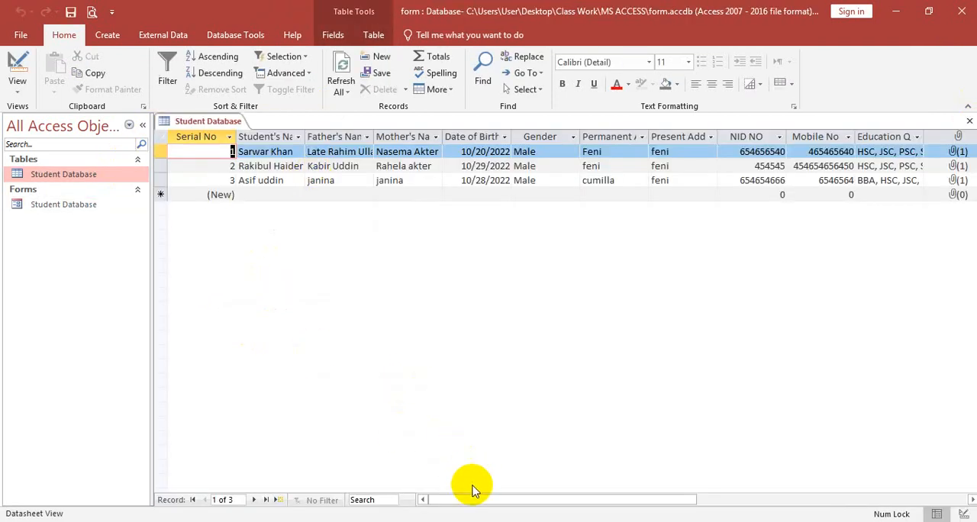
drag(473, 500, 569, 500)
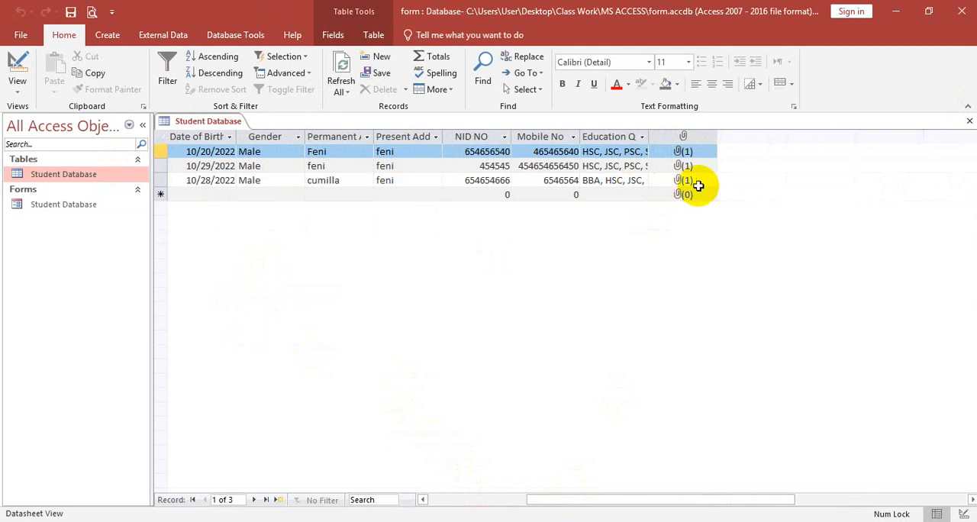
Step: Open the Student Database form, look over its record and buttons, and switch the form to Design View
double_click(76, 204)
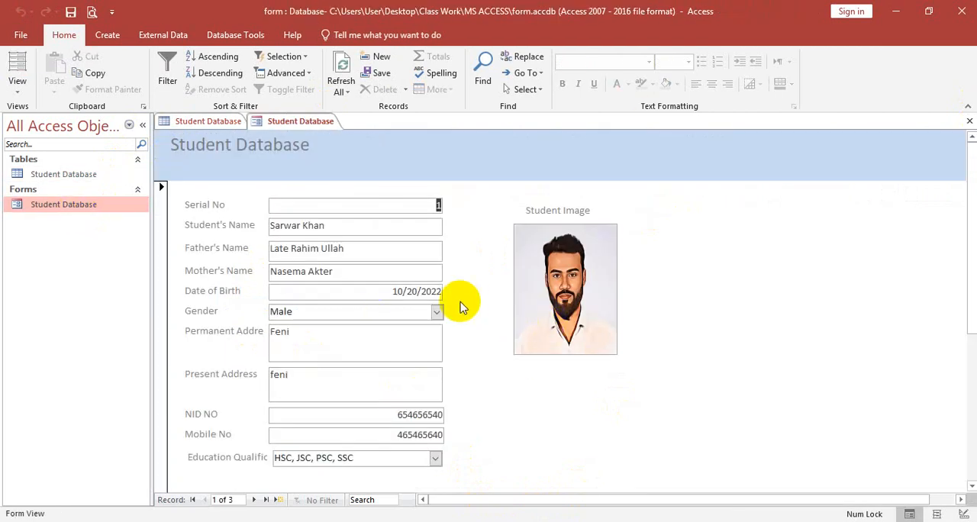
scroll(461, 304, down, 2)
scroll(462, 302, up, 2)
scroll(462, 302, down, 2)
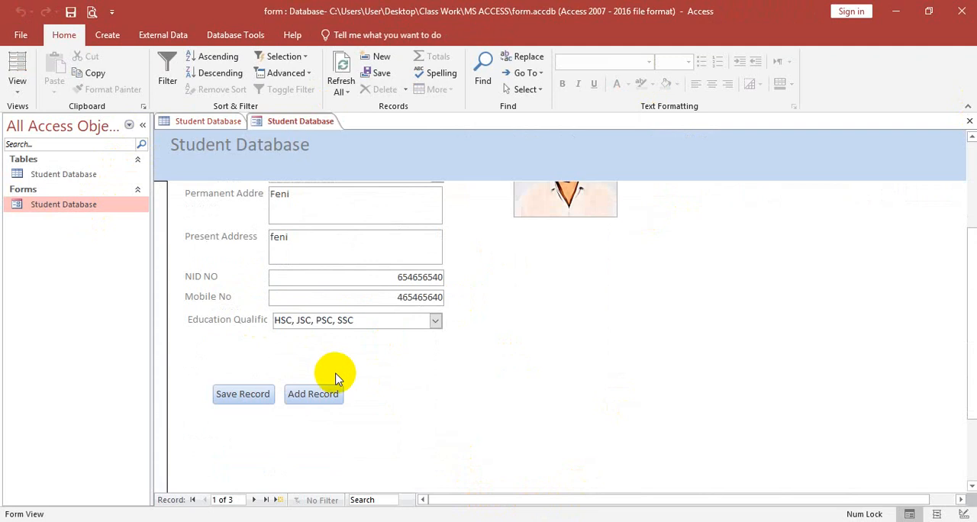
click(17, 83)
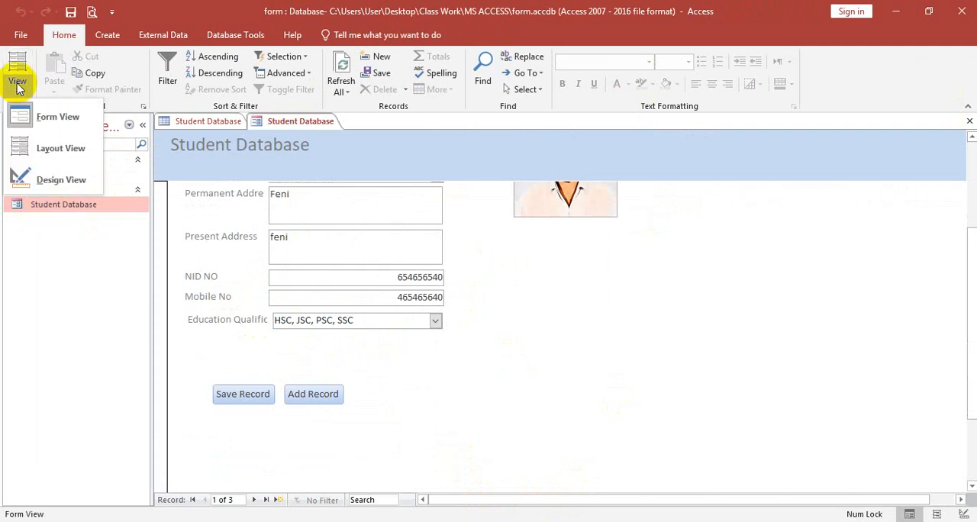
click(65, 178)
Step: Add a command button beside Add Record with the Go To Previous Record action and the text Previous Record
scroll(387, 278, down, 4)
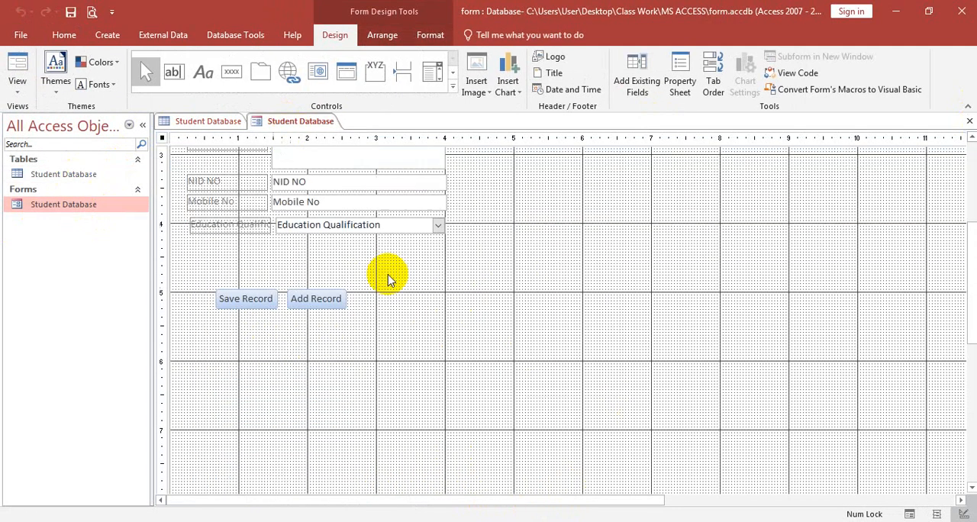
scroll(388, 278, down, 2)
click(231, 71)
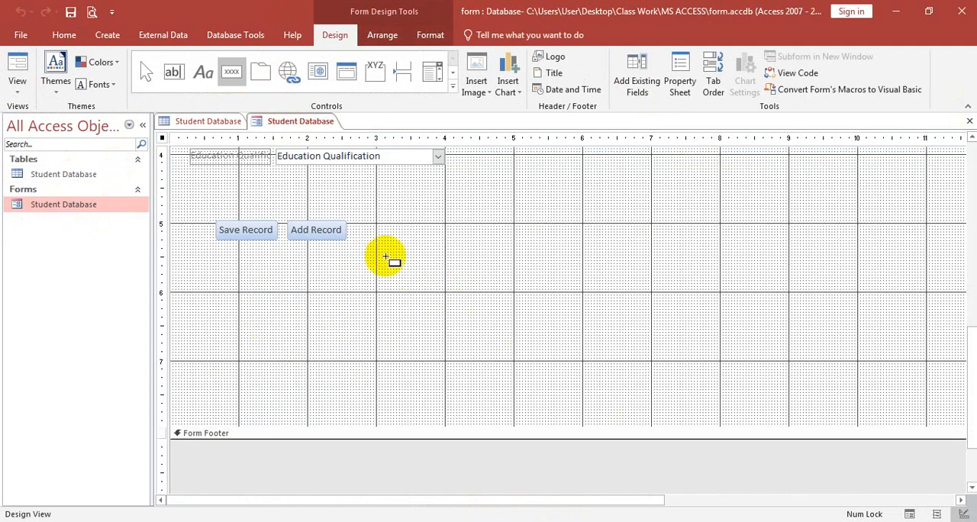
drag(356, 218, 434, 241)
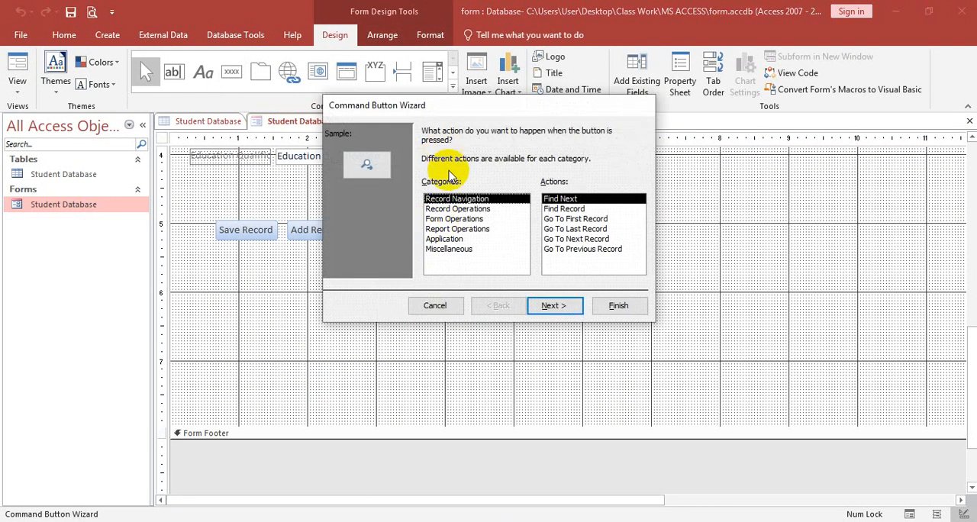
click(589, 251)
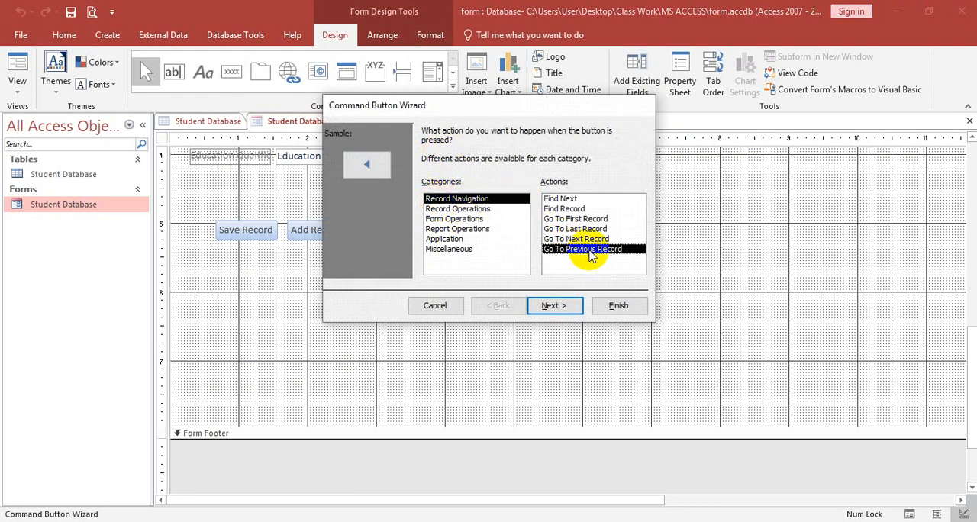
click(554, 305)
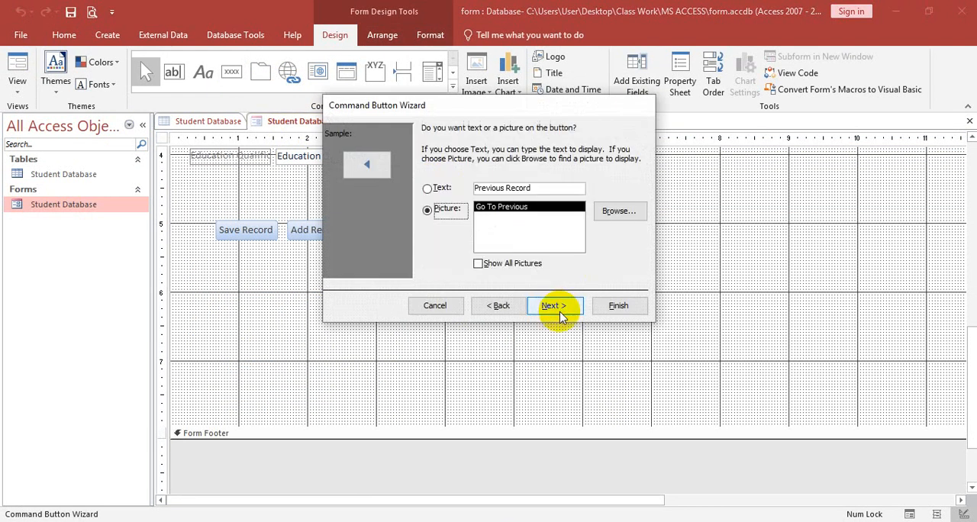
click(429, 189)
click(630, 305)
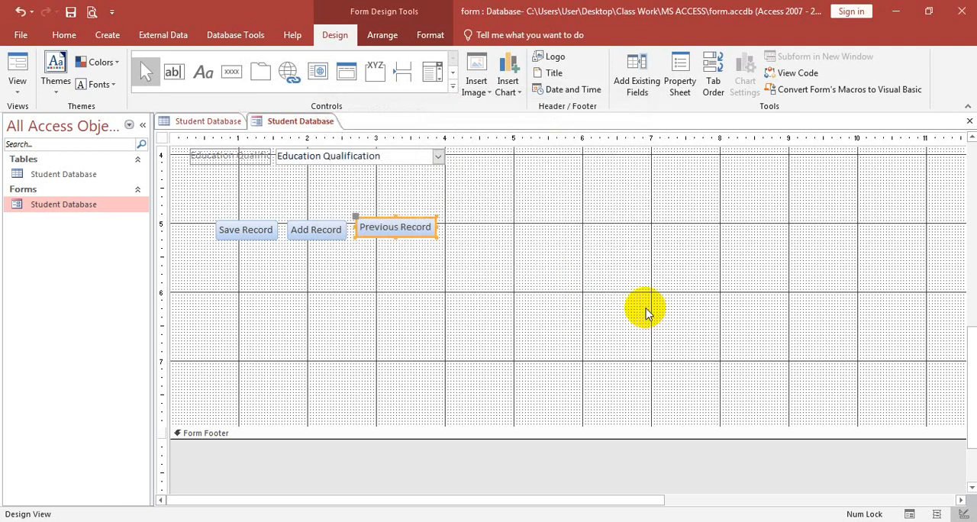
Step: Add a command button beside Previous Record with the Go To Next Record action and the text Next Record
click(231, 70)
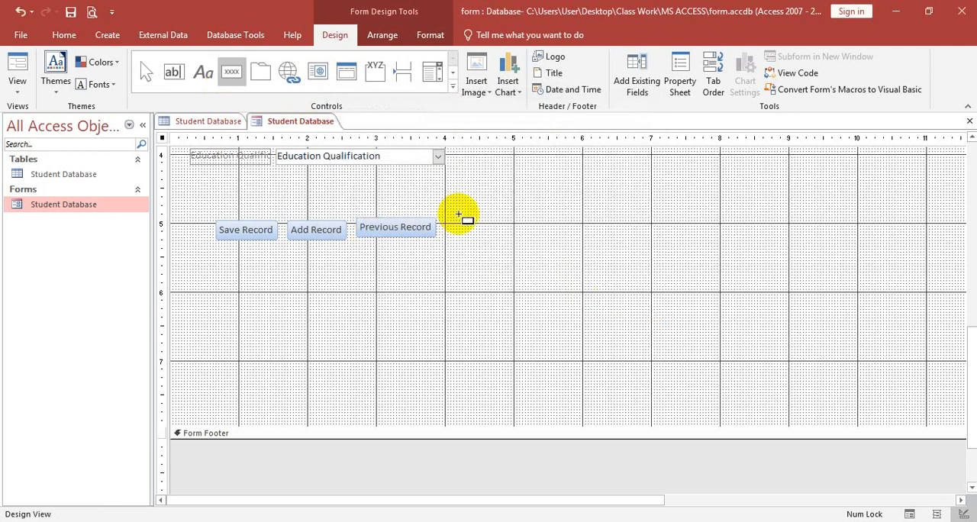
drag(458, 220, 544, 235)
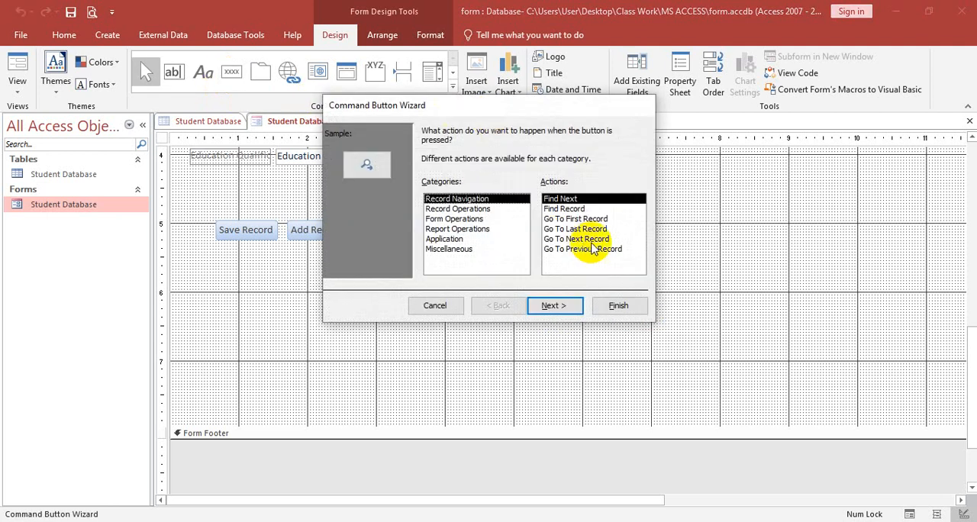
click(587, 240)
click(551, 306)
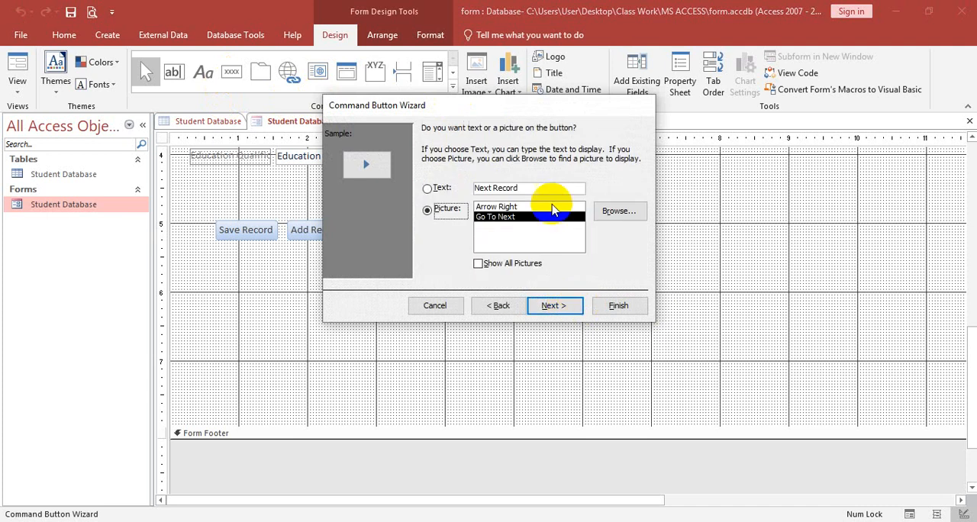
click(447, 188)
click(553, 305)
click(616, 307)
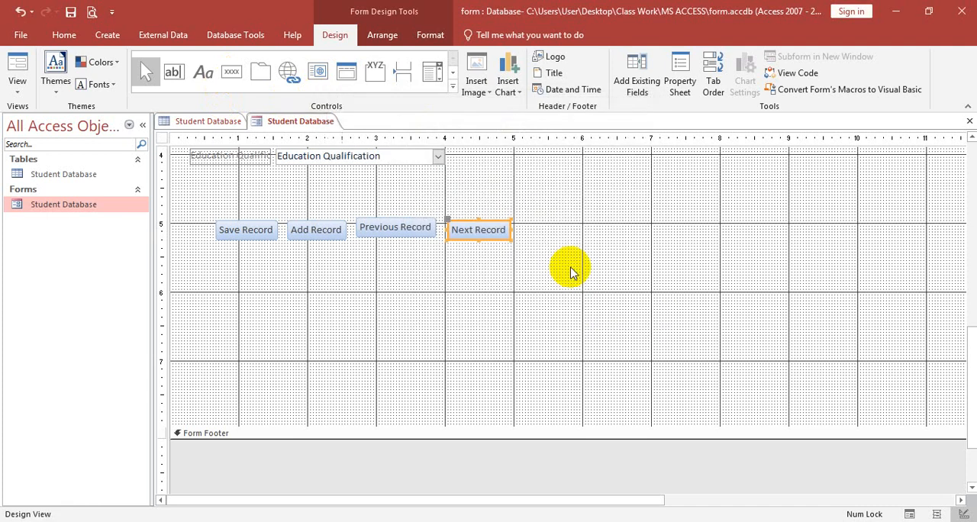
Step: Align the Previous Record and Next Record buttons in one row with the Save Record and Add Record buttons
drag(519, 245, 518, 242)
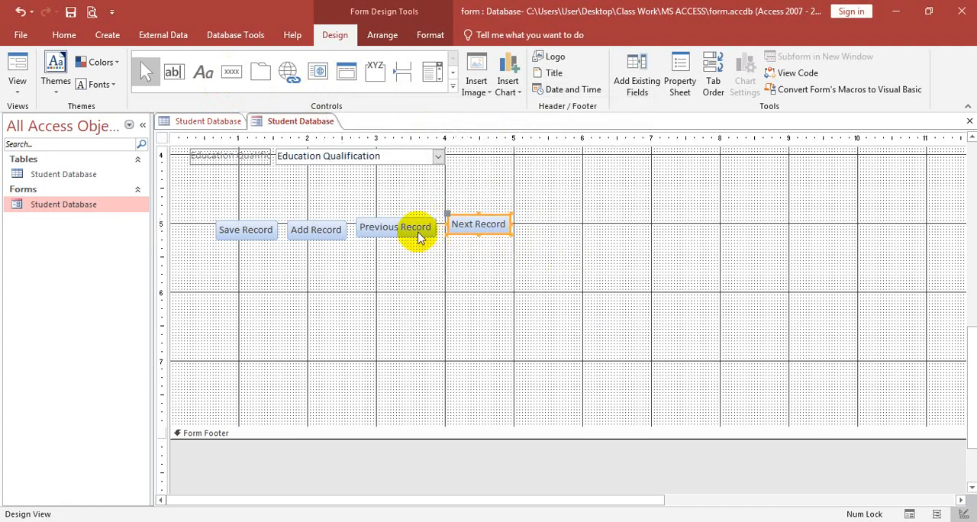
drag(416, 231, 417, 234)
click(496, 236)
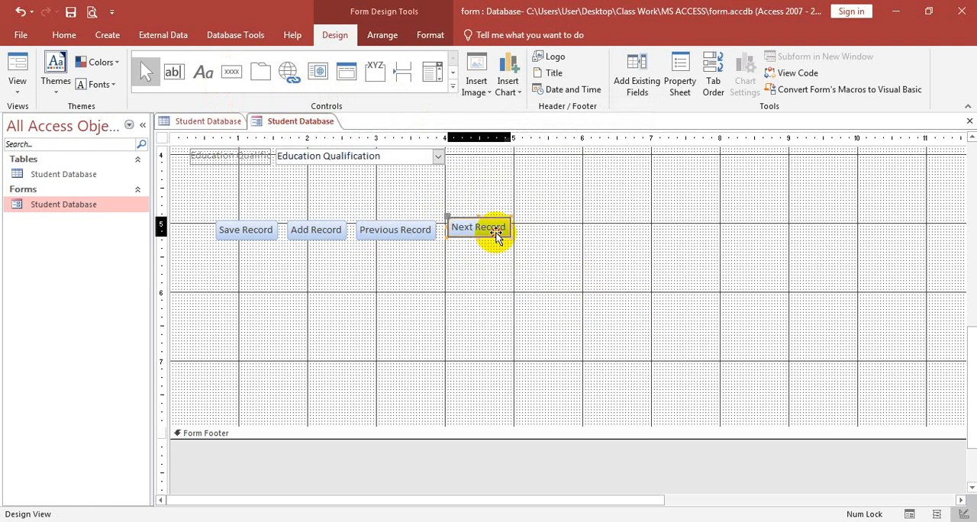
Step: Save the form design, close the form and table, and reopen the Student Database form at its button row
right_click(319, 124)
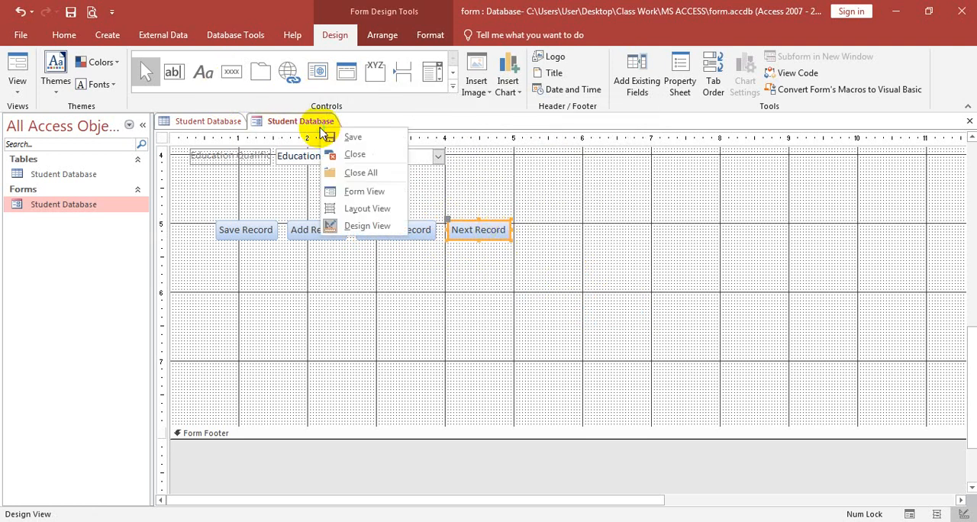
click(342, 135)
click(968, 122)
click(966, 122)
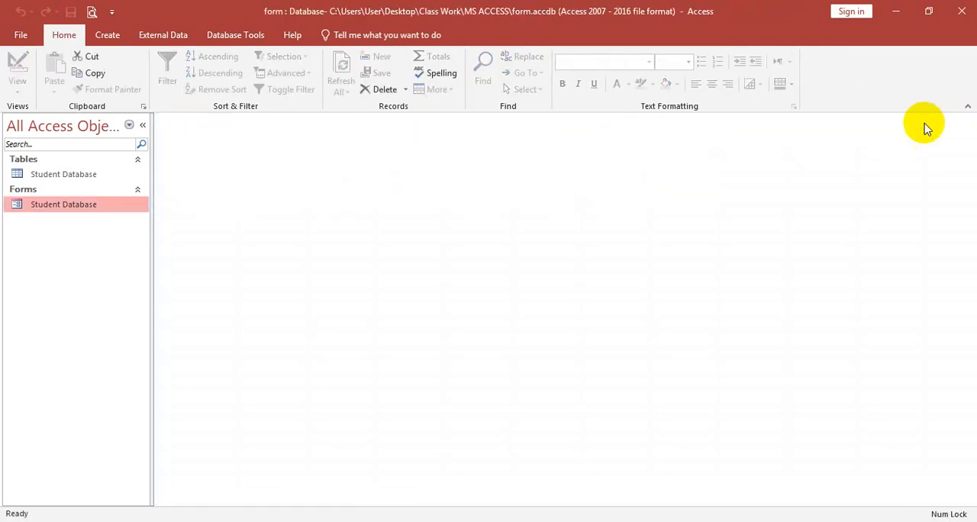
double_click(73, 211)
scroll(663, 259, down, 3)
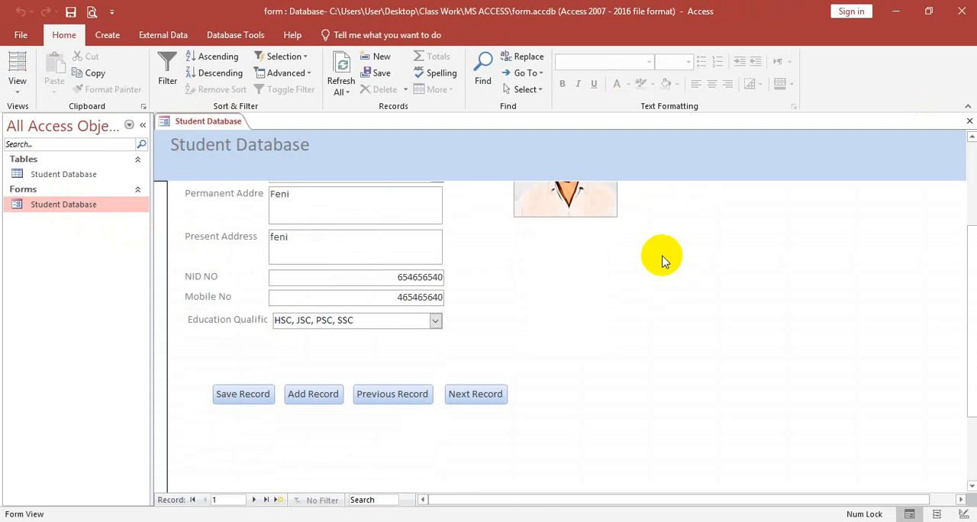
Step: Test the Next Record and Previous Record buttons by moving forward and back through the student records
scroll(660, 263, up, 3)
scroll(632, 316, down, 3)
scroll(633, 316, up, 3)
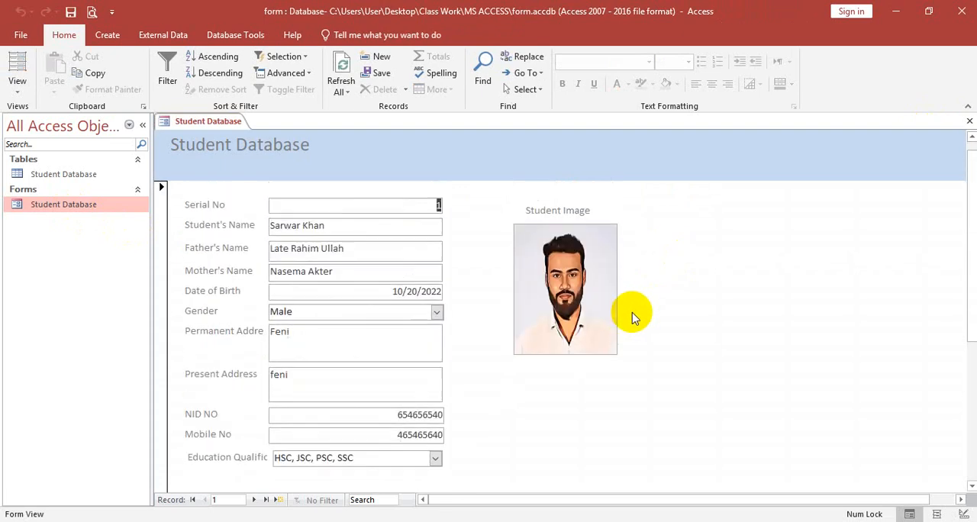
scroll(633, 316, down, 1)
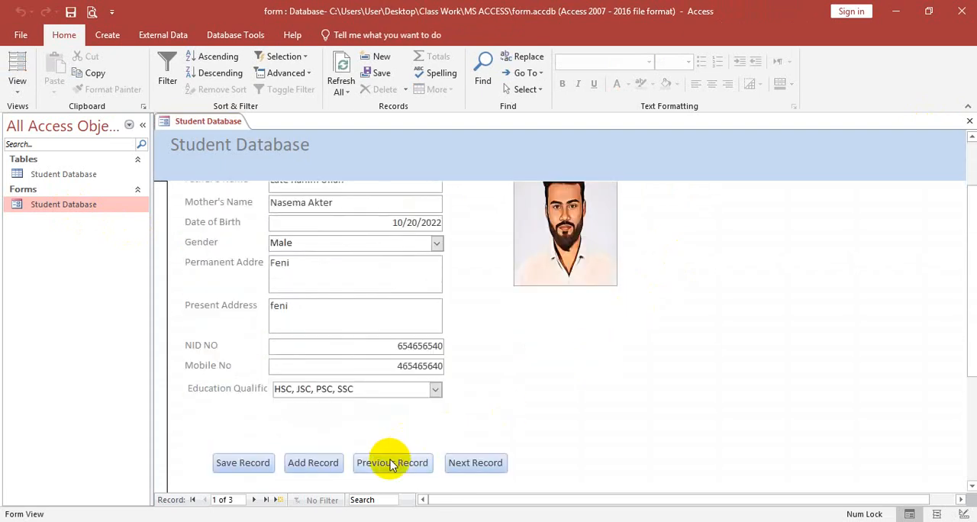
scroll(447, 310, up, 1)
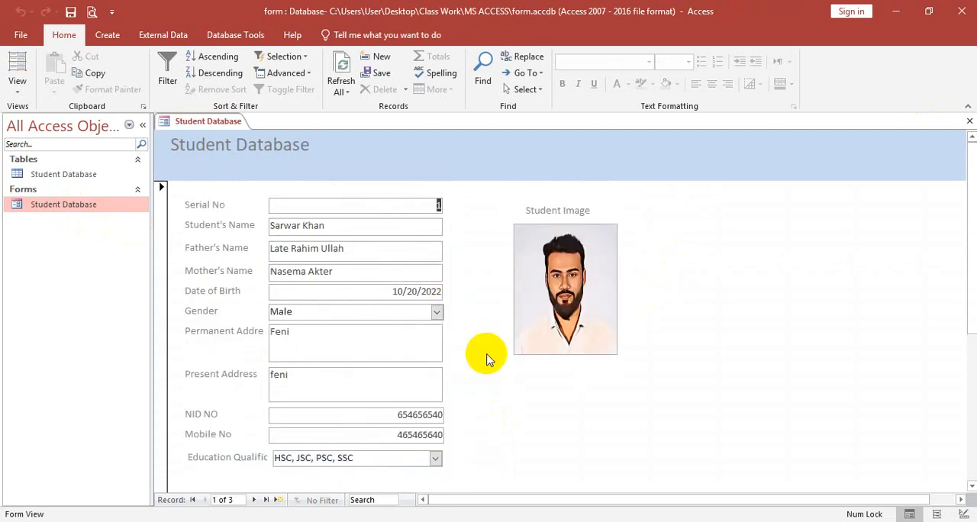
scroll(486, 355, down, 1)
click(473, 464)
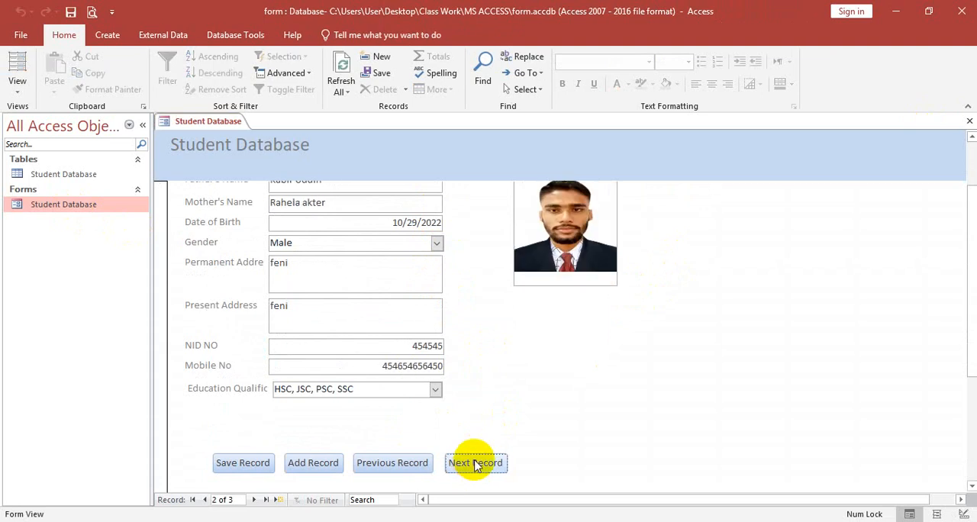
click(475, 463)
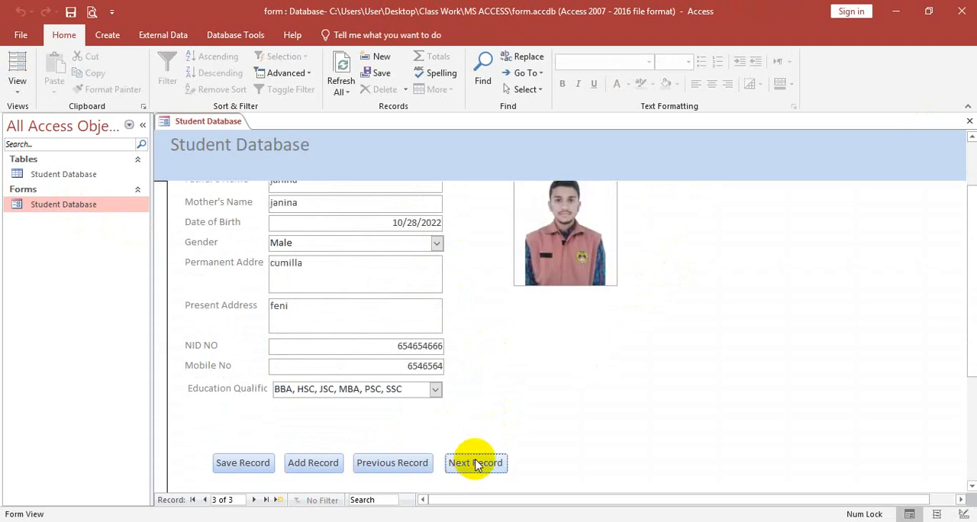
click(416, 467)
click(417, 467)
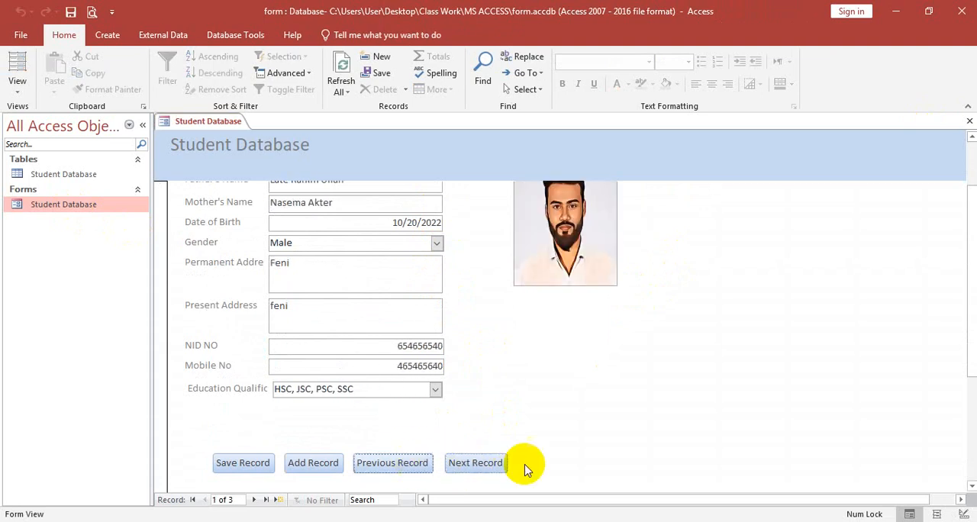
click(475, 465)
click(477, 465)
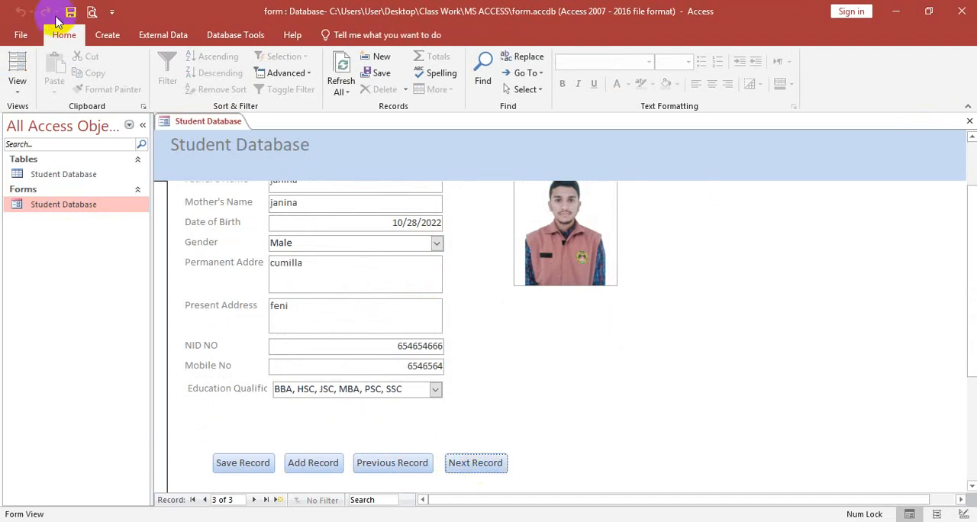
Step: In the form's Design View, add a command button below Previous Record with the Find Record action and the Binoculars (Find) picture
click(67, 203)
right_click(85, 204)
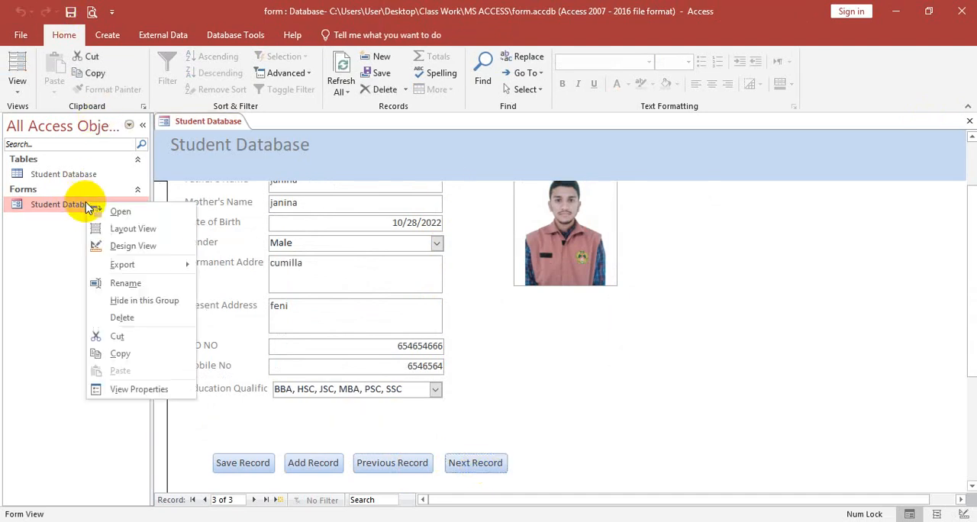
click(139, 245)
scroll(536, 219, down, 5)
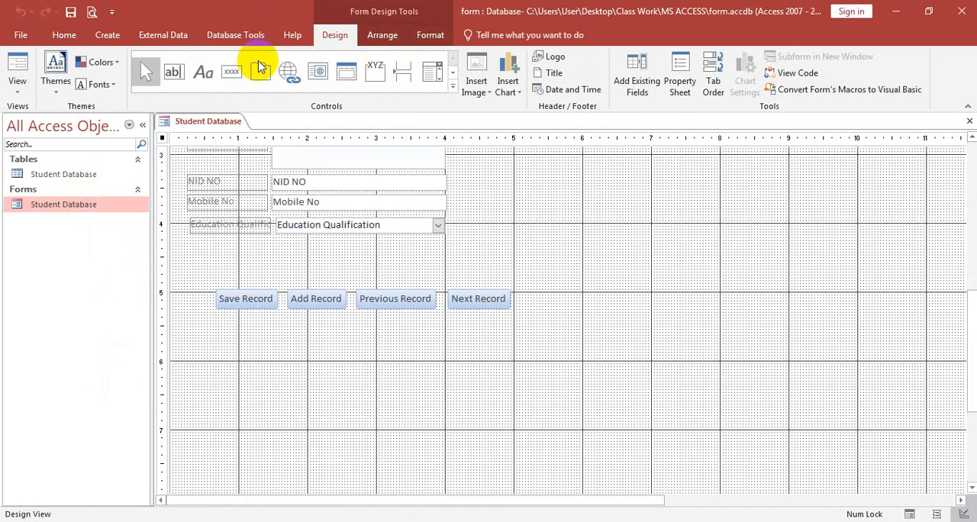
click(231, 72)
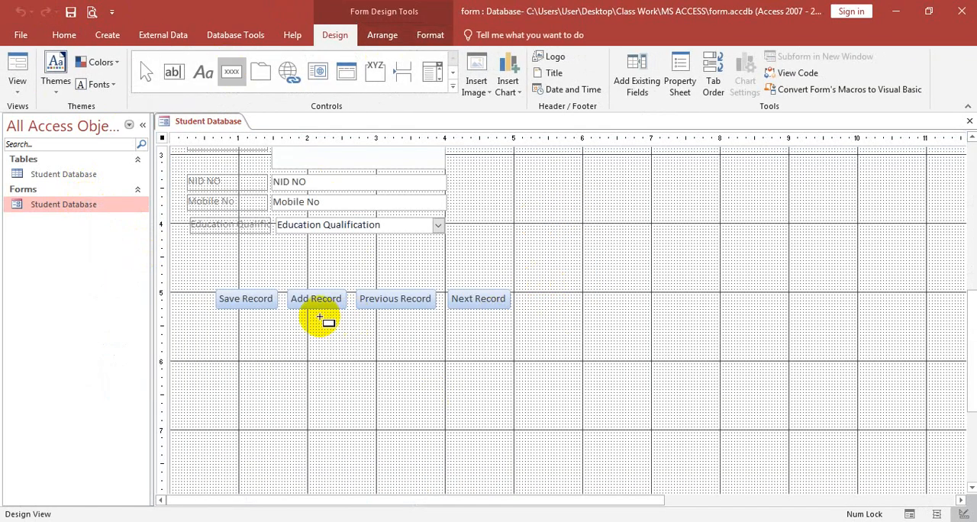
drag(320, 316, 432, 355)
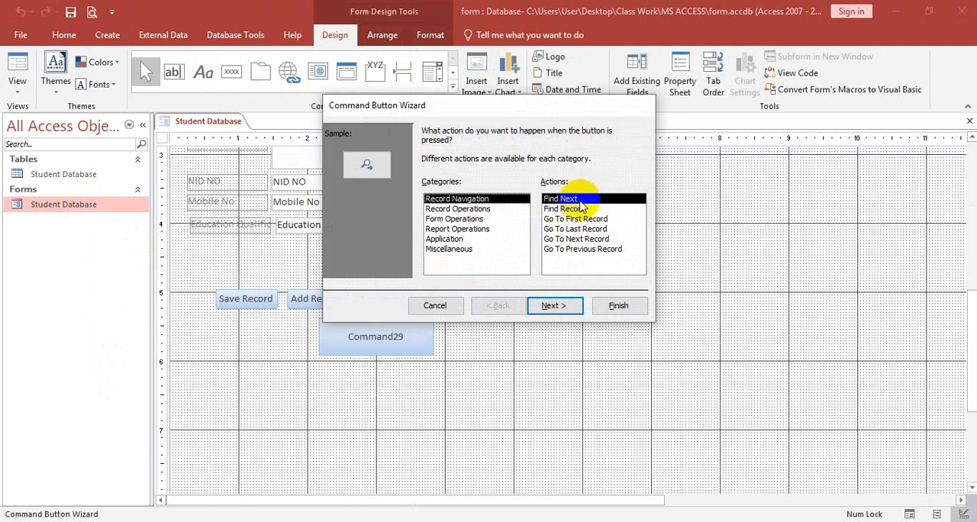
click(566, 209)
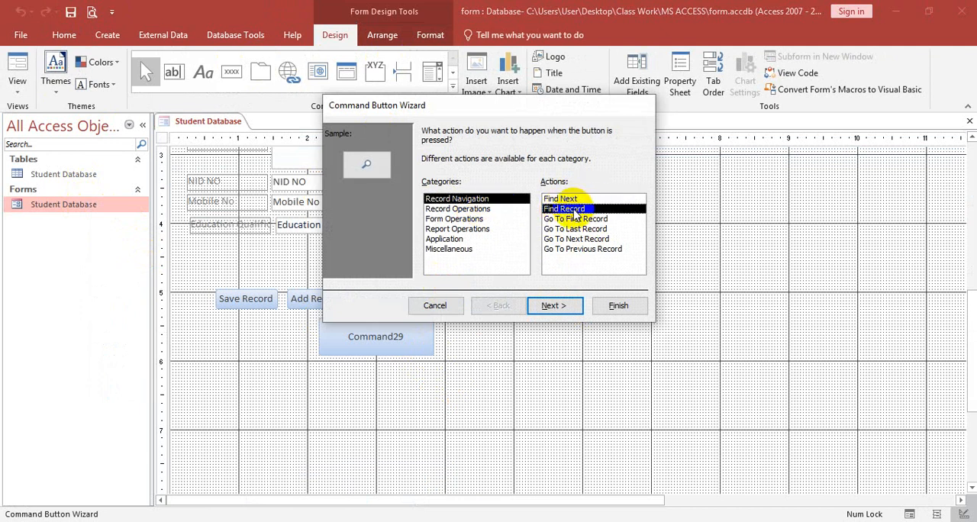
click(553, 305)
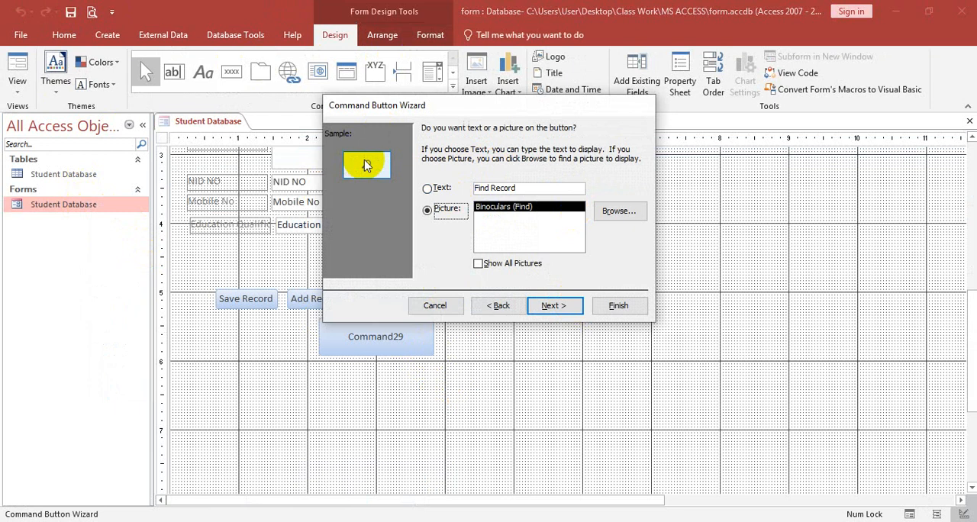
click(443, 189)
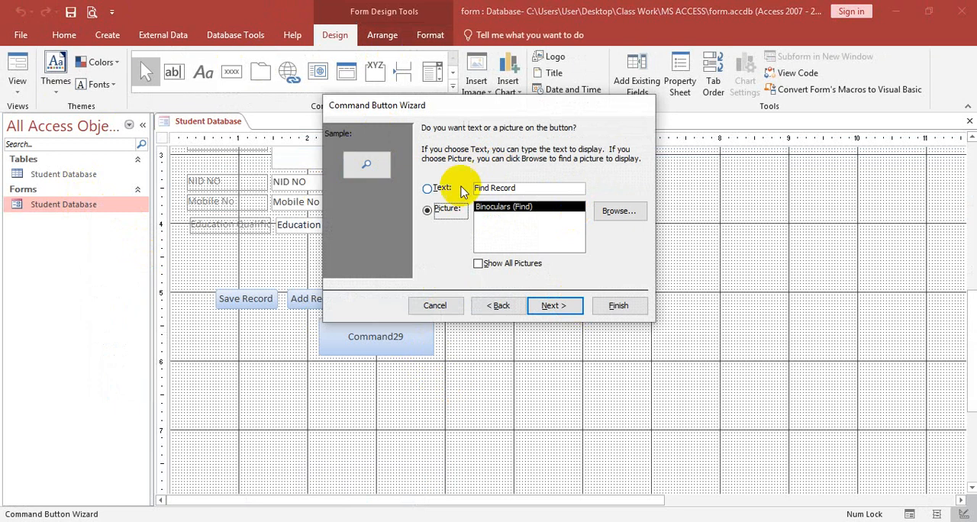
click(618, 306)
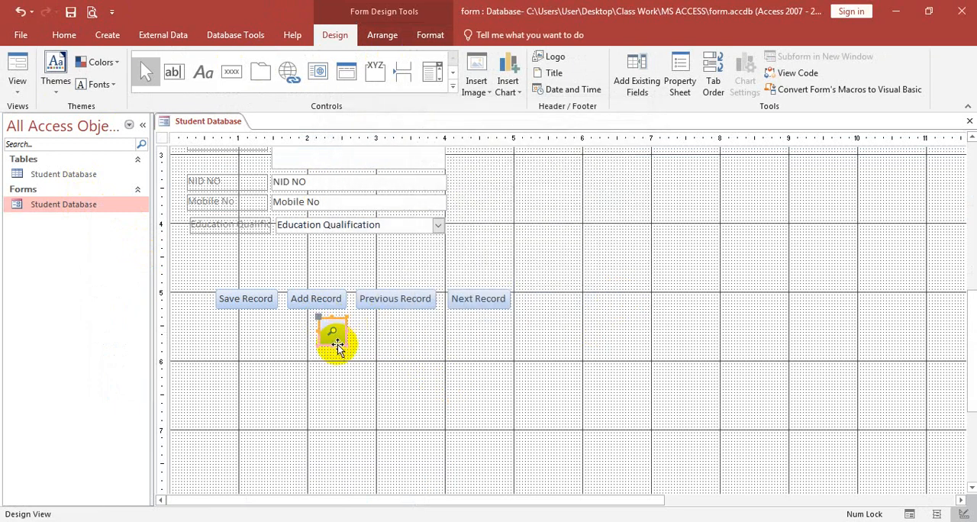
drag(364, 342, 363, 341)
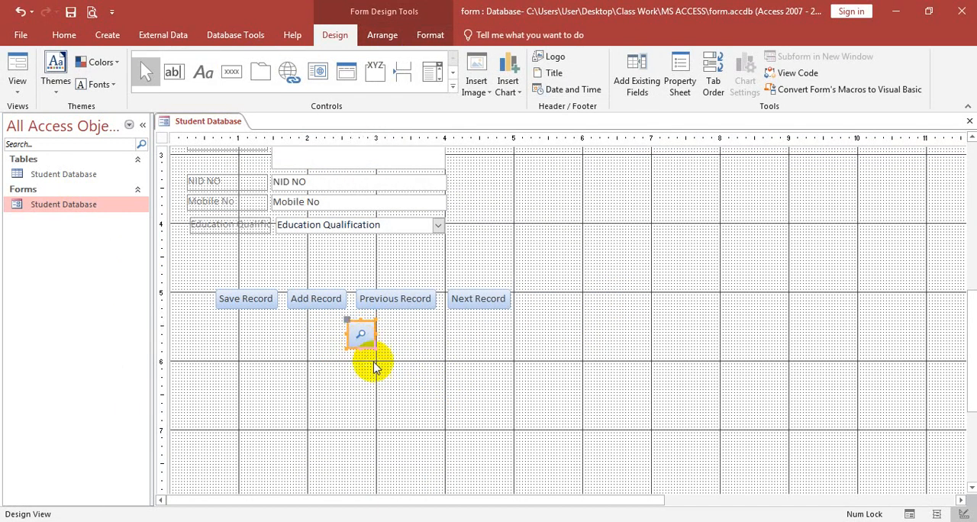
Step: Save and close the form design, and reopen the Student Database form at its find button
right_click(202, 122)
click(229, 175)
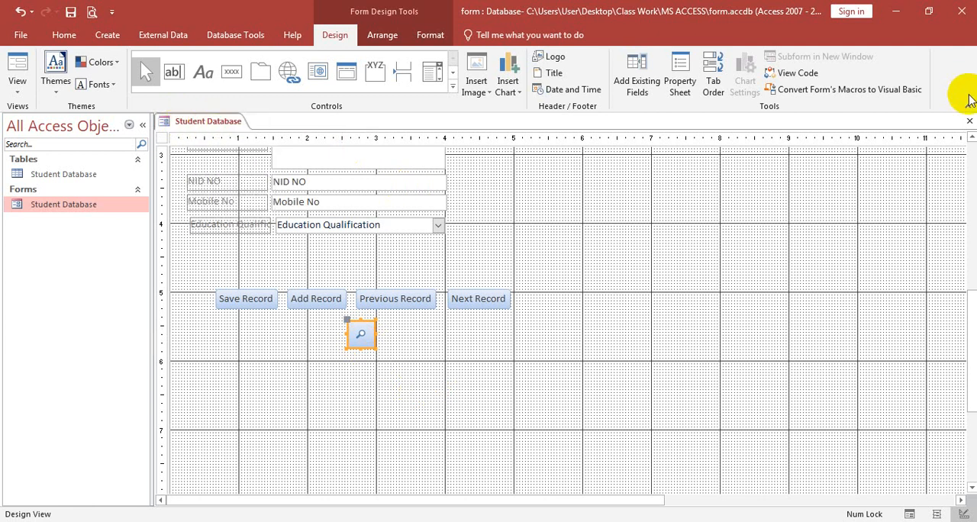
click(968, 124)
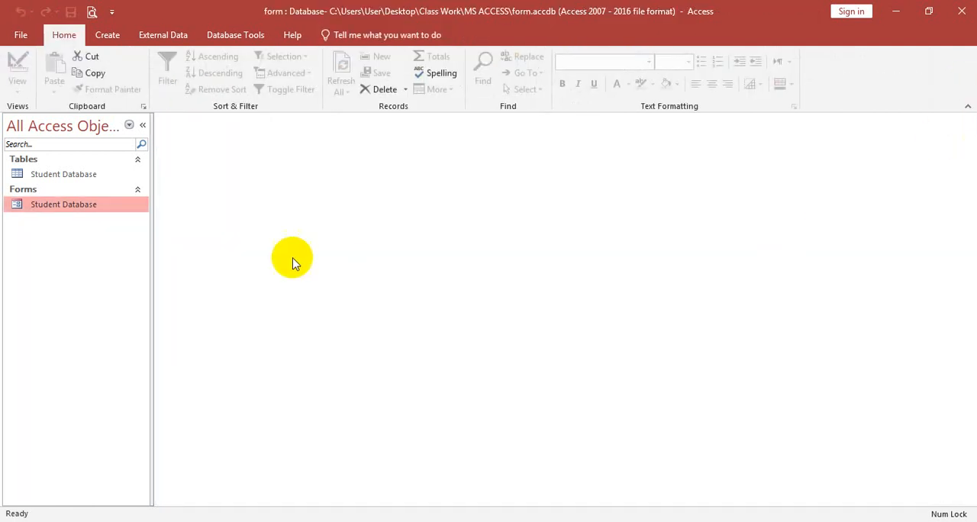
double_click(57, 216)
scroll(496, 373, down, 5)
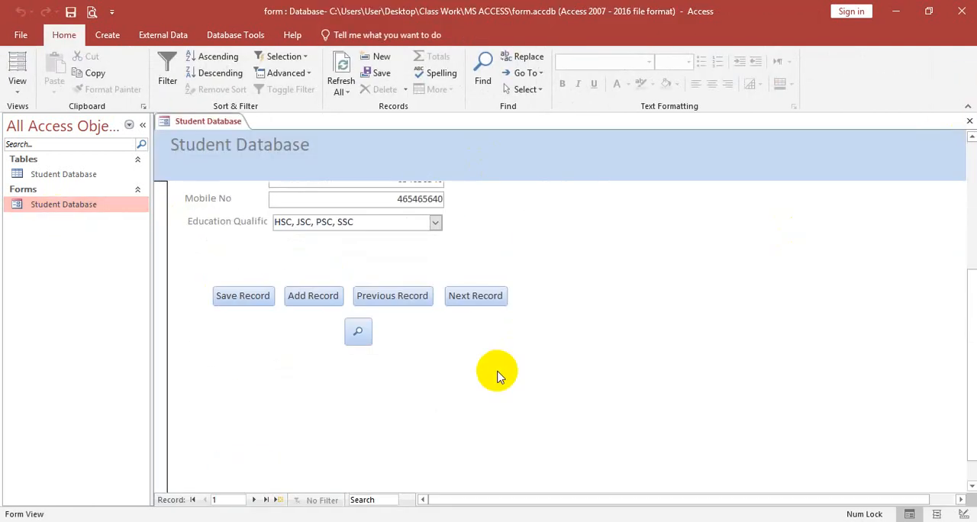
Step: Use the form's find button to search the Serial No field for 3, and close the search dialog
click(359, 333)
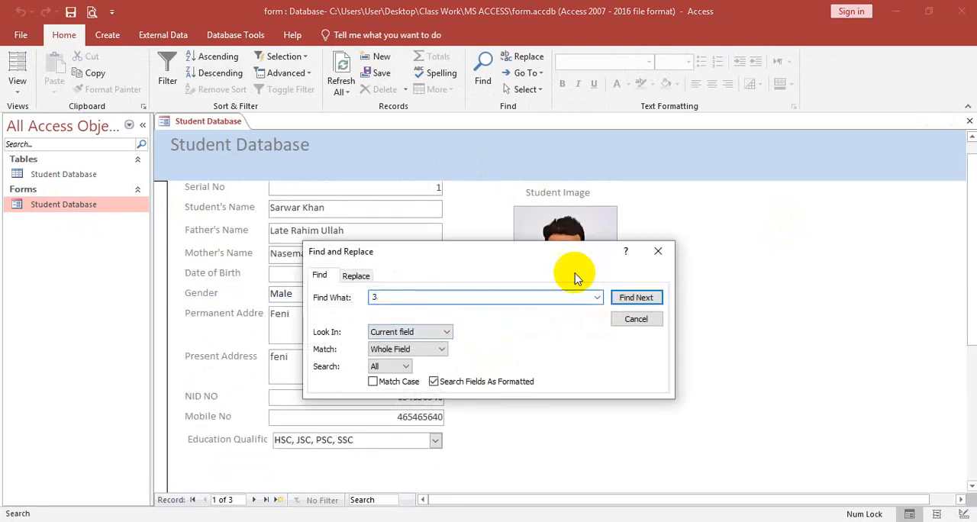
click(632, 296)
click(657, 253)
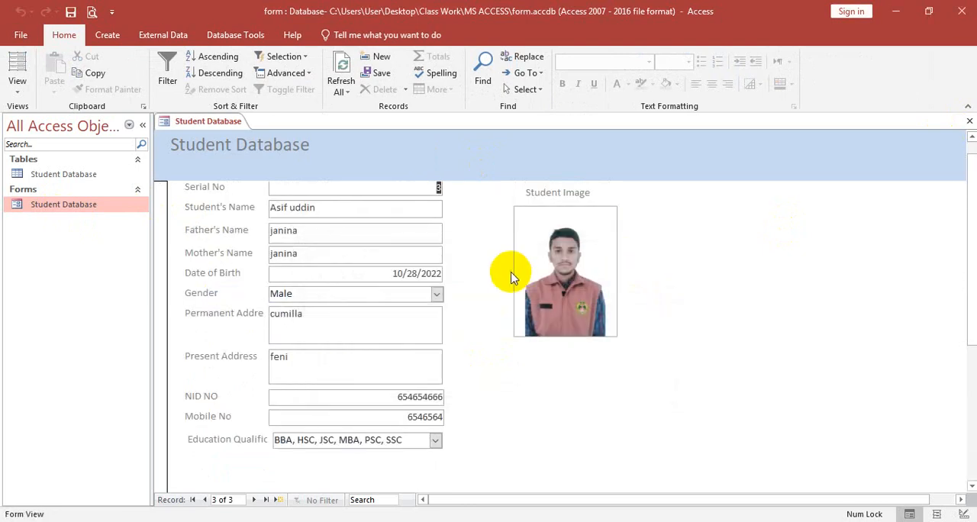